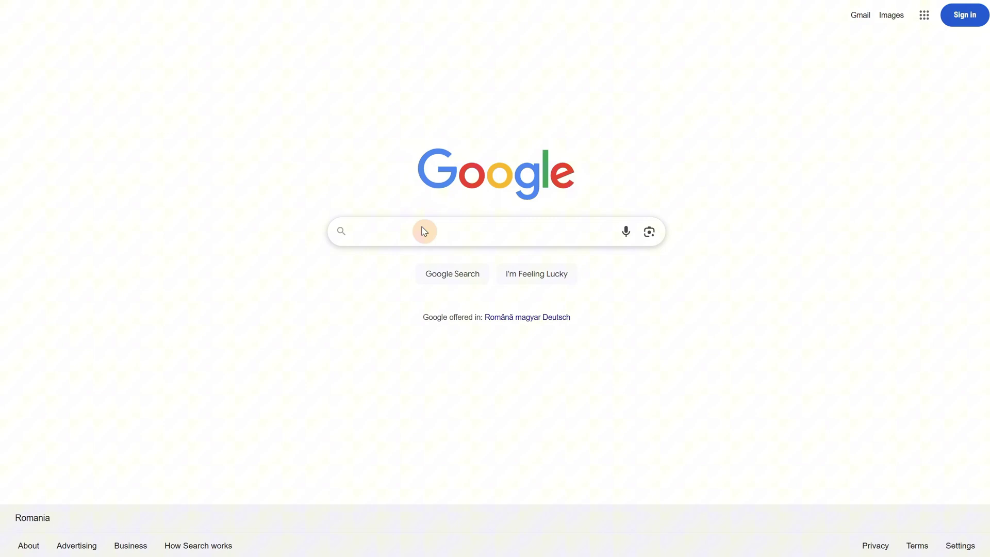
- Search Google for "google whisk" and open the labs.google/fx result
{"action": "left_click", "coordinate": [424, 230]}
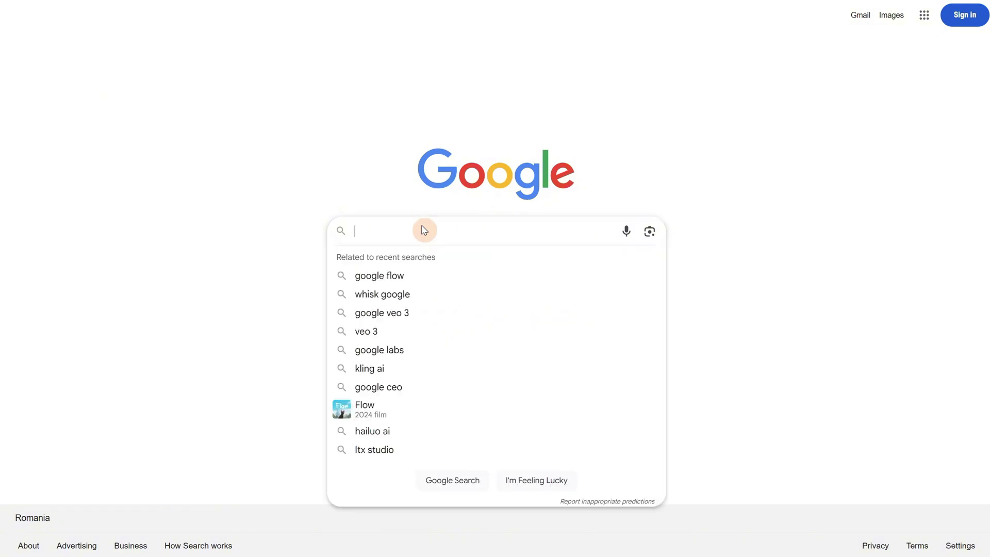
{"action": "type", "text": "google whisk"}
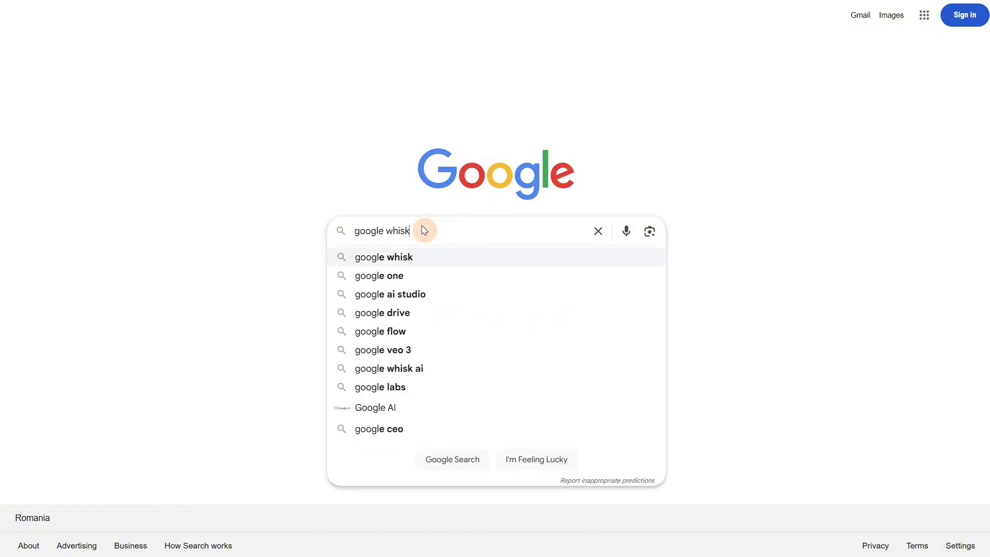
{"action": "key", "text": "Escape"}
{"action": "key", "text": "Return"}
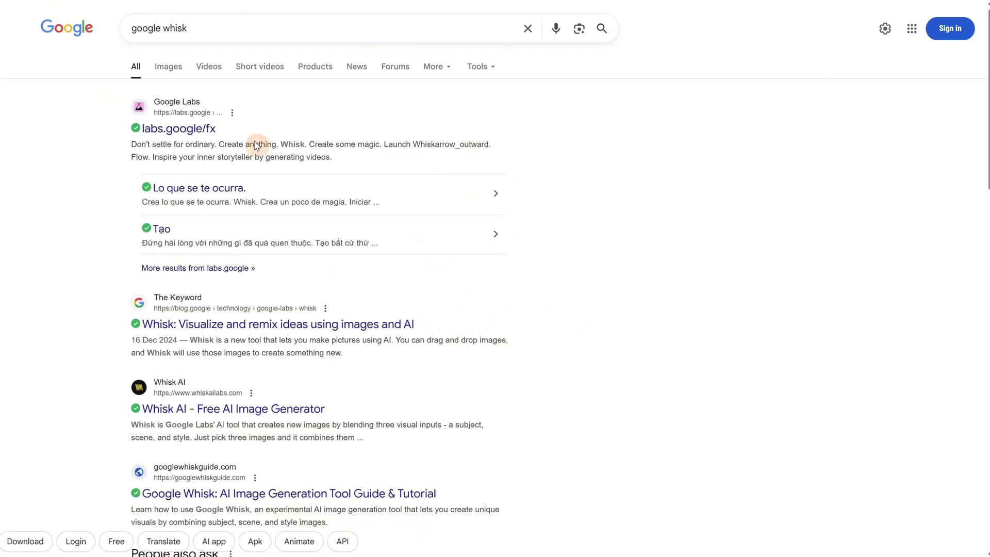
{"action": "left_click", "coordinate": [204, 128]}
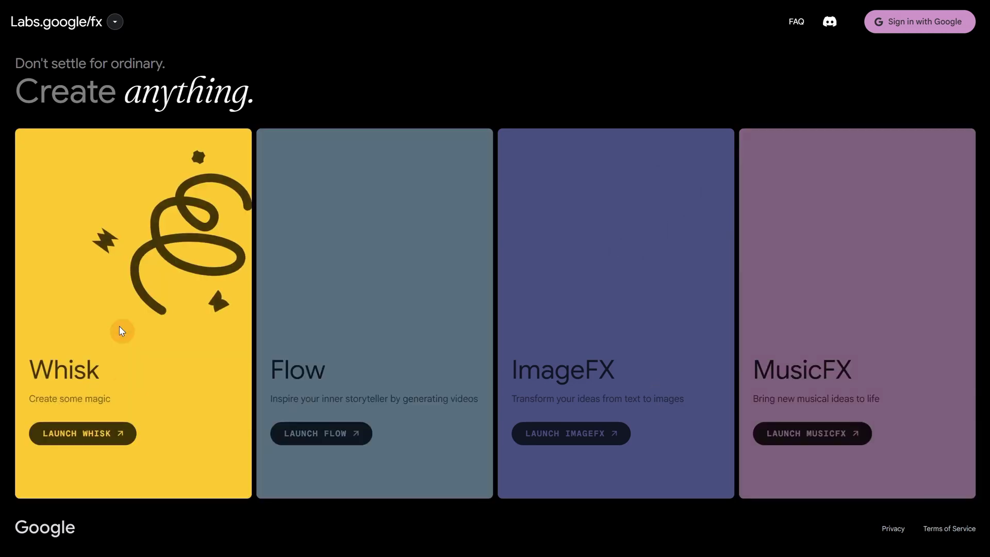
- Launch Whisk from the Google Labs tools, sign in with a Google account and enter the tool
{"action": "left_click", "coordinate": [87, 433]}
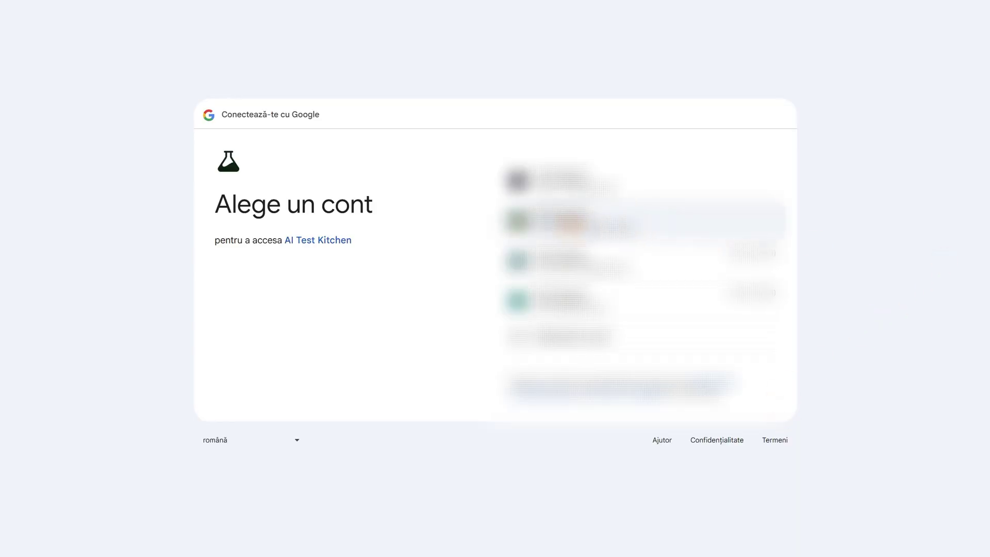
{"action": "left_click", "coordinate": [566, 200]}
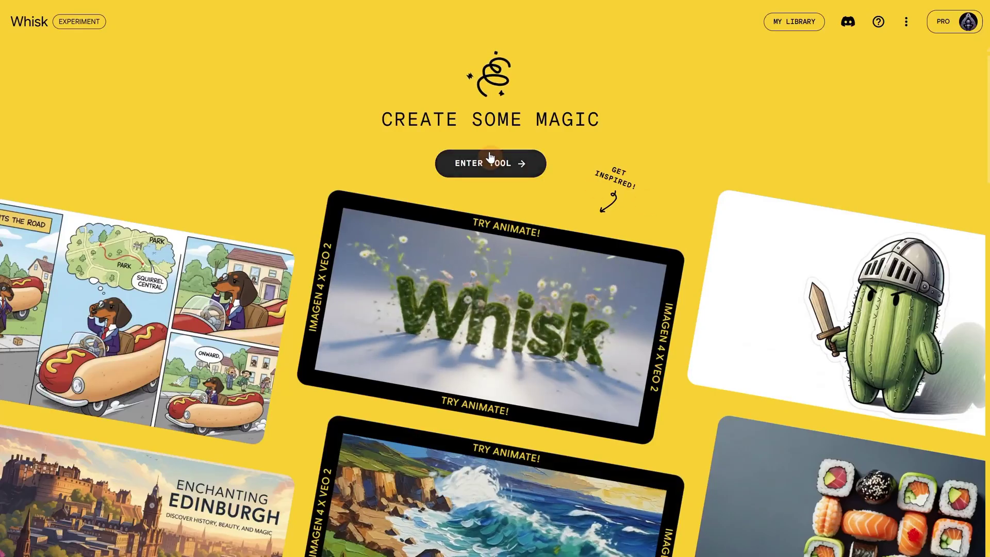
{"action": "left_click", "coordinate": [492, 164]}
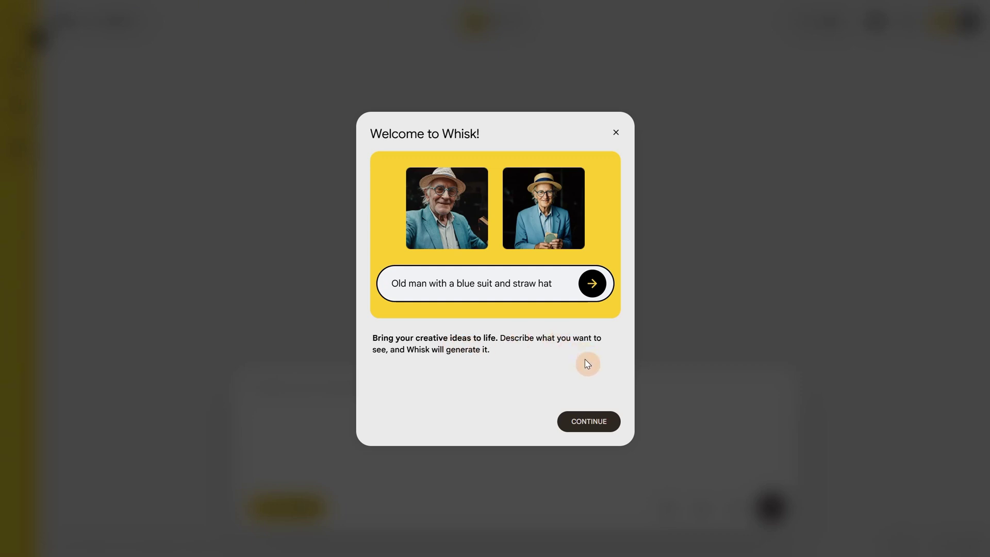
- Go through the Whisk welcome introduction, including the picture prompting and Precise Mode pages, and get started
{"action": "left_click", "coordinate": [589, 422]}
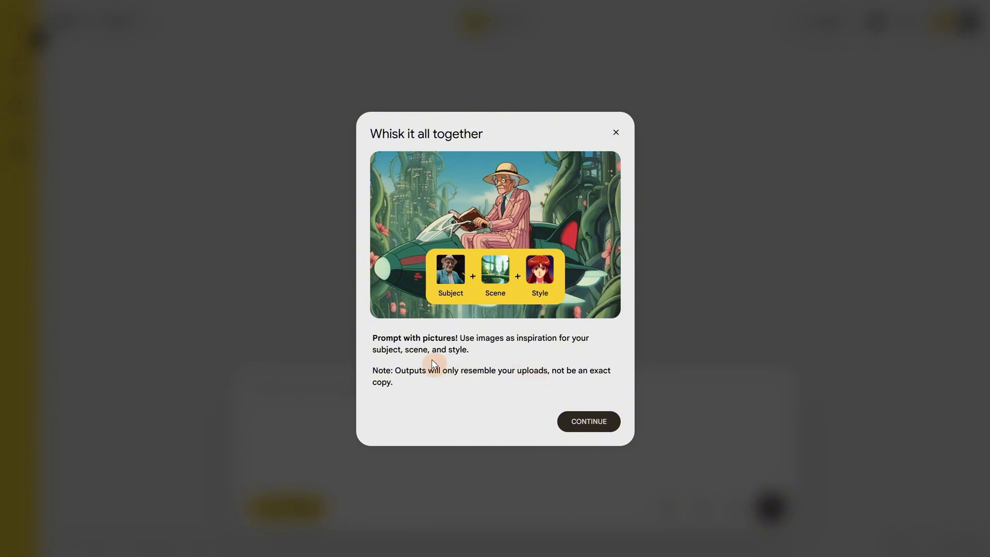
{"action": "left_click_drag", "start_coordinate": [429, 372], "coordinate": [543, 370]}
{"action": "left_click", "coordinate": [545, 372]}
{"action": "left_click", "coordinate": [588, 427]}
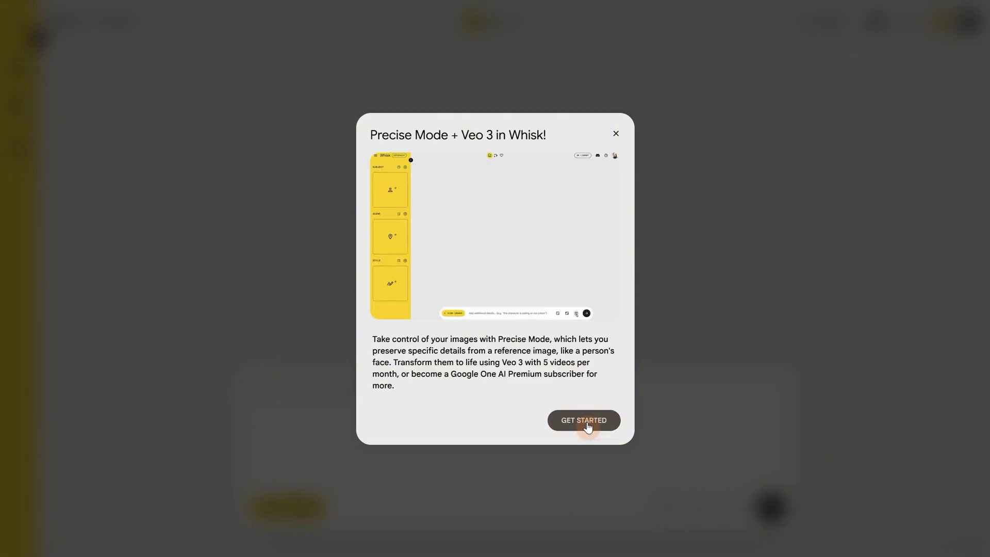
{"action": "left_click", "coordinate": [591, 422]}
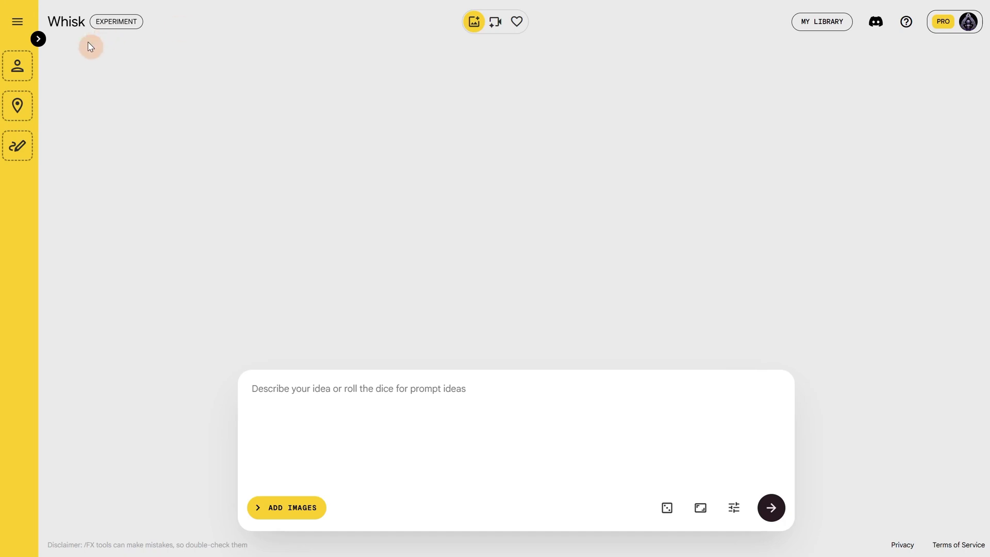
- Try hiding and showing the reference image area, leaving the Subject, Scene and Style slots expanded
{"action": "left_click", "coordinate": [39, 39]}
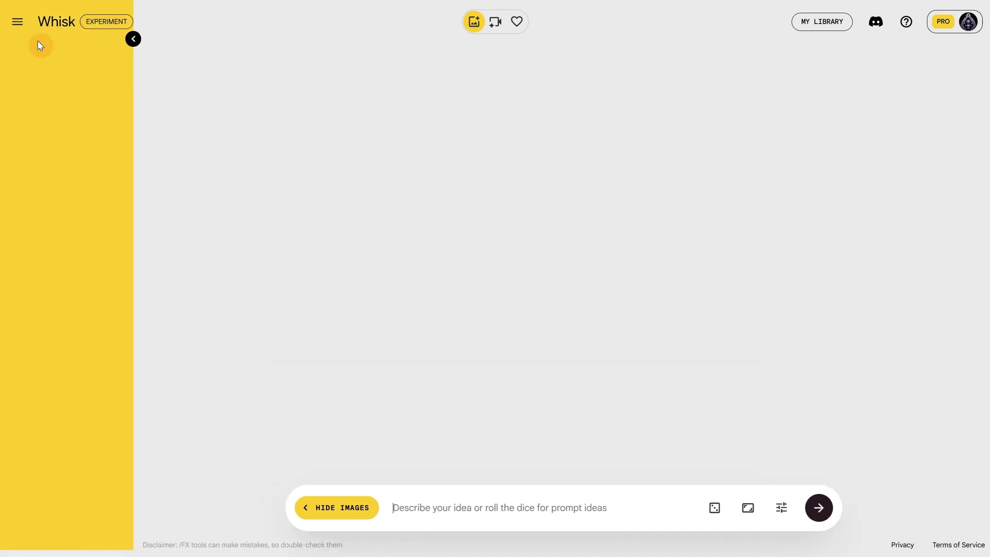
{"action": "left_click", "coordinate": [145, 40]}
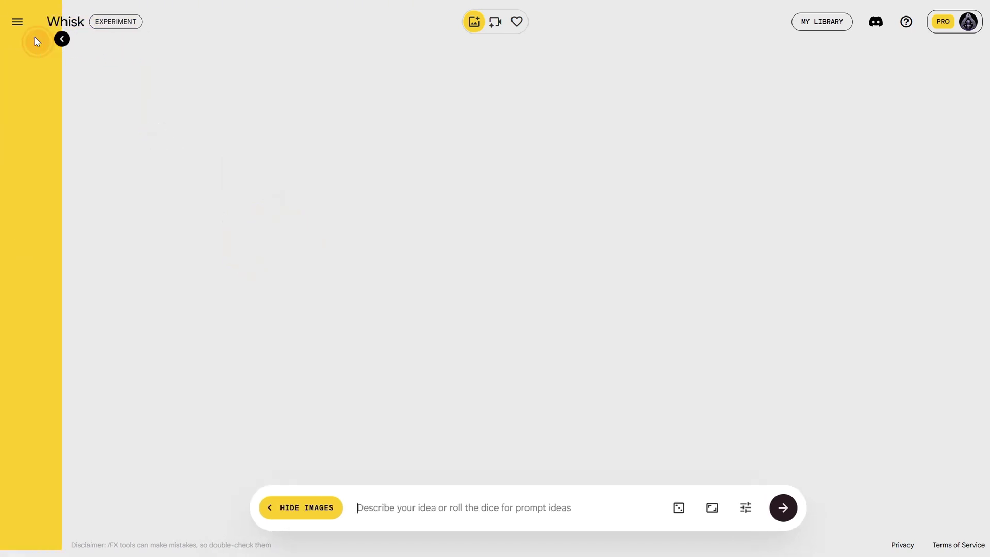
{"action": "left_click", "coordinate": [37, 42]}
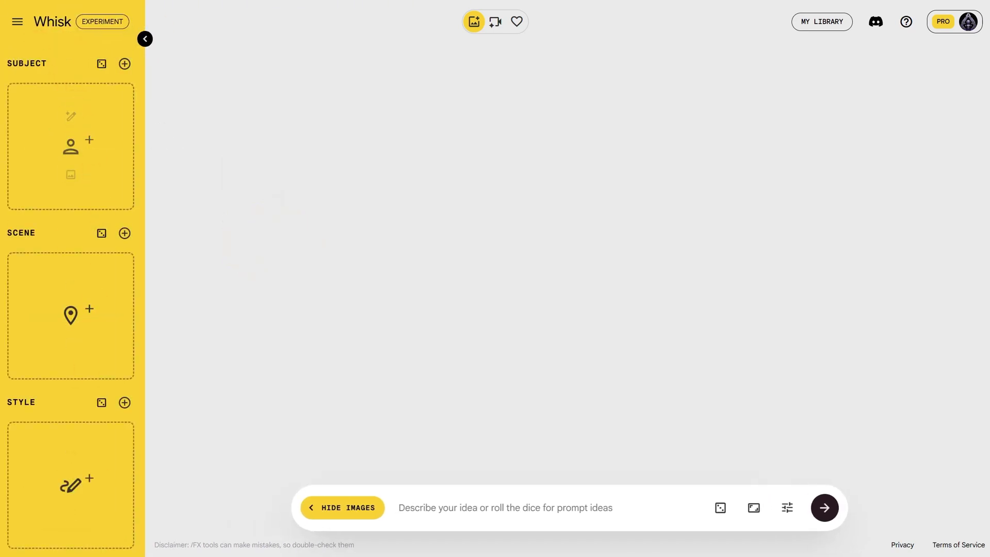
{"action": "left_click", "coordinate": [146, 40]}
{"action": "left_click", "coordinate": [146, 41]}
{"action": "left_click", "coordinate": [286, 519]}
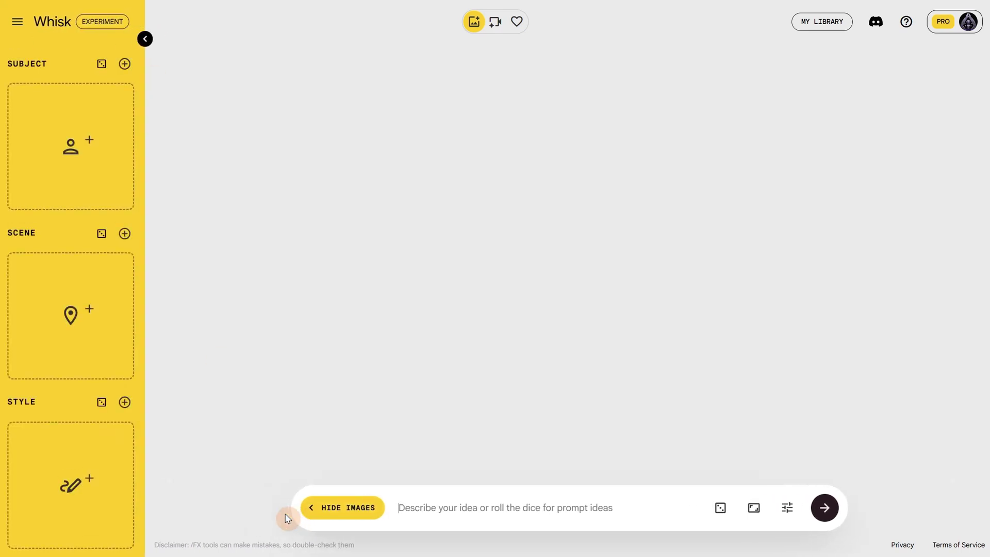
{"action": "left_click", "coordinate": [341, 520]}
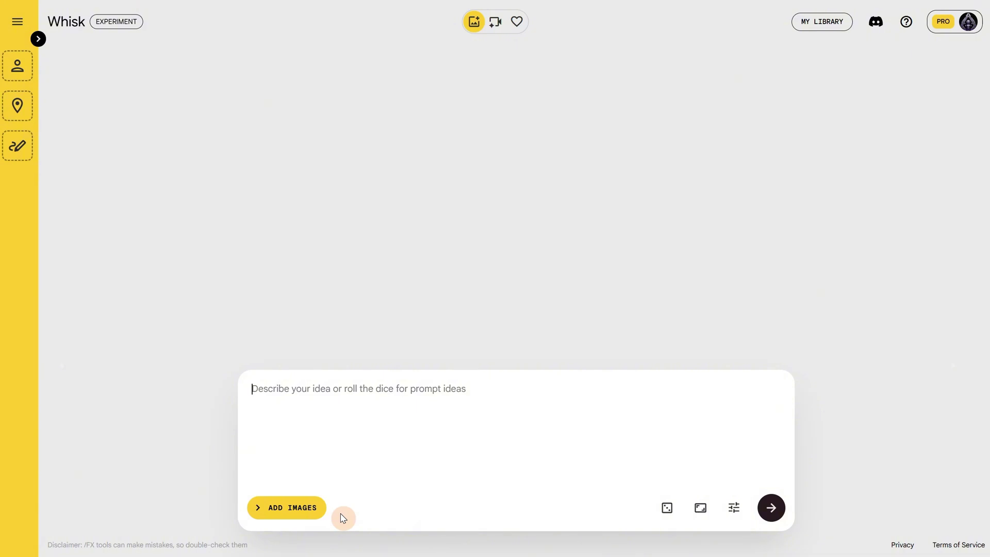
{"action": "left_click", "coordinate": [283, 504]}
{"action": "mouse_move", "coordinate": [125, 105]}
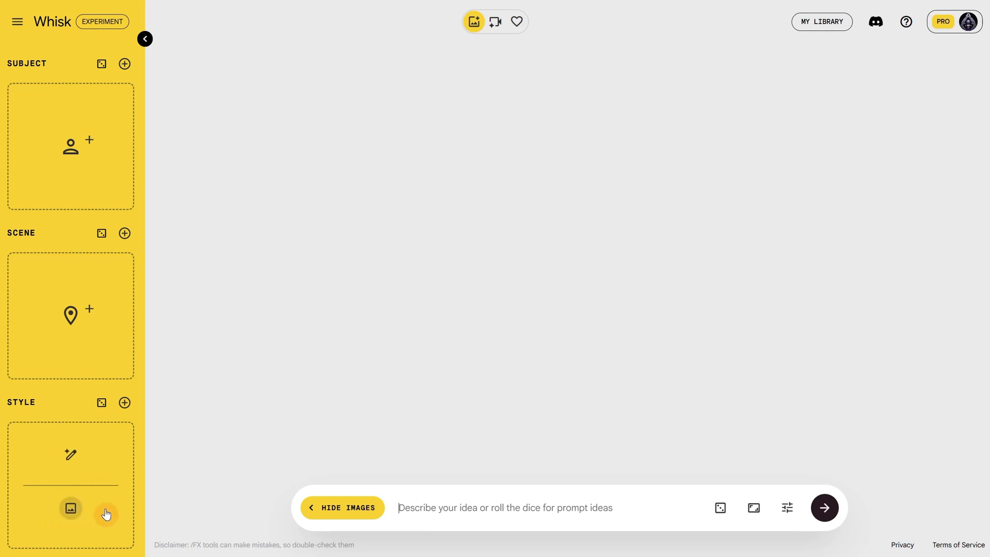
- Look through the animated videos, the favorites and the project library, and return to the image creation workspace
{"action": "left_click", "coordinate": [494, 25]}
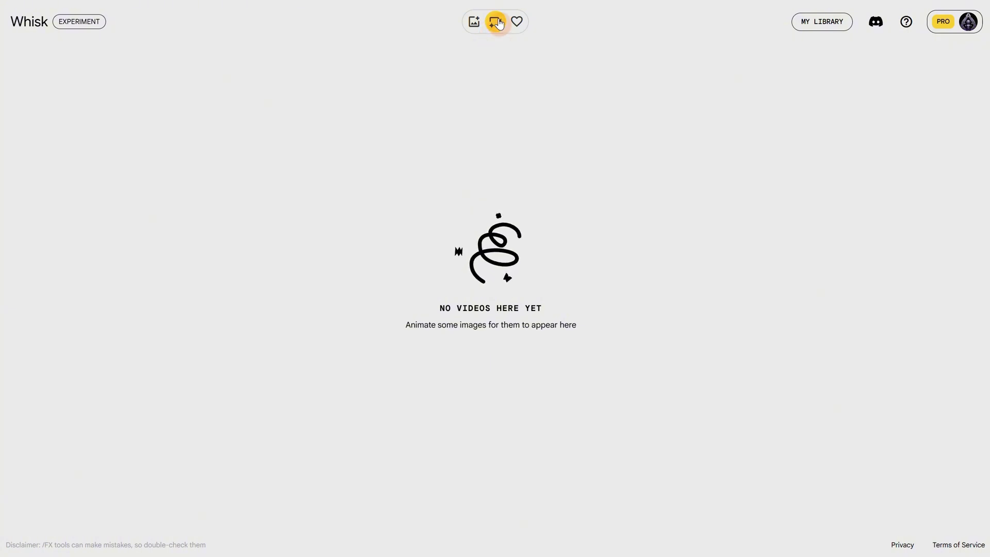
{"action": "left_click", "coordinate": [514, 24]}
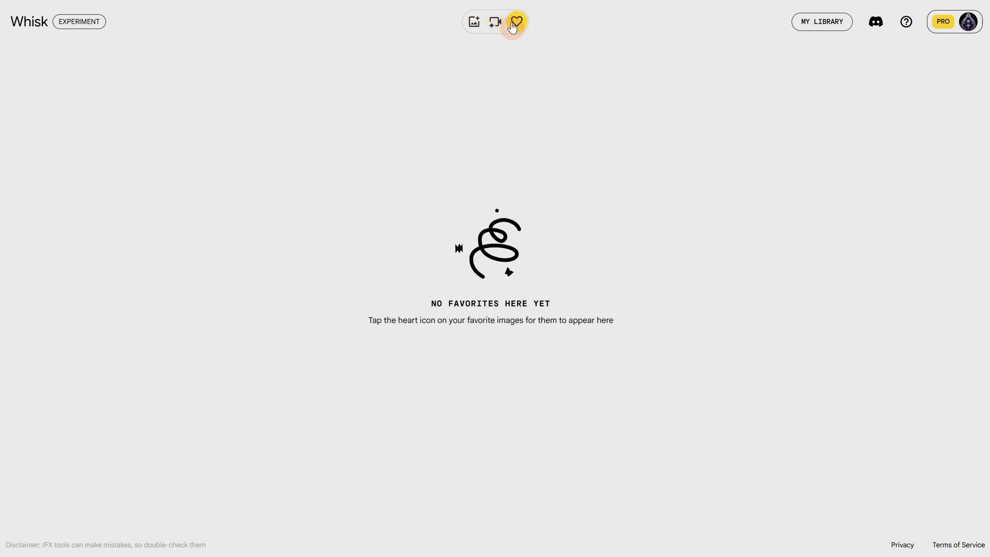
{"action": "left_click", "coordinate": [474, 23]}
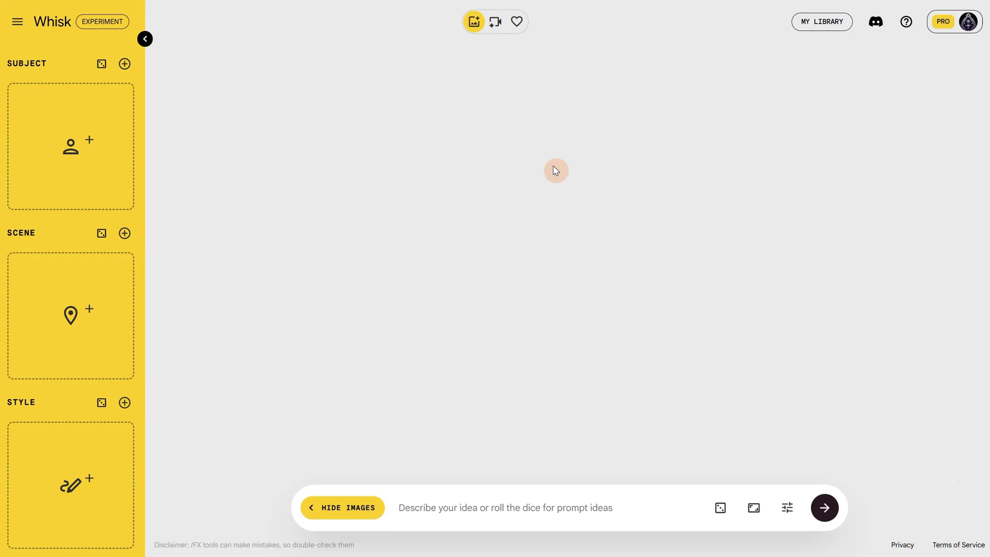
{"action": "left_click", "coordinate": [826, 23]}
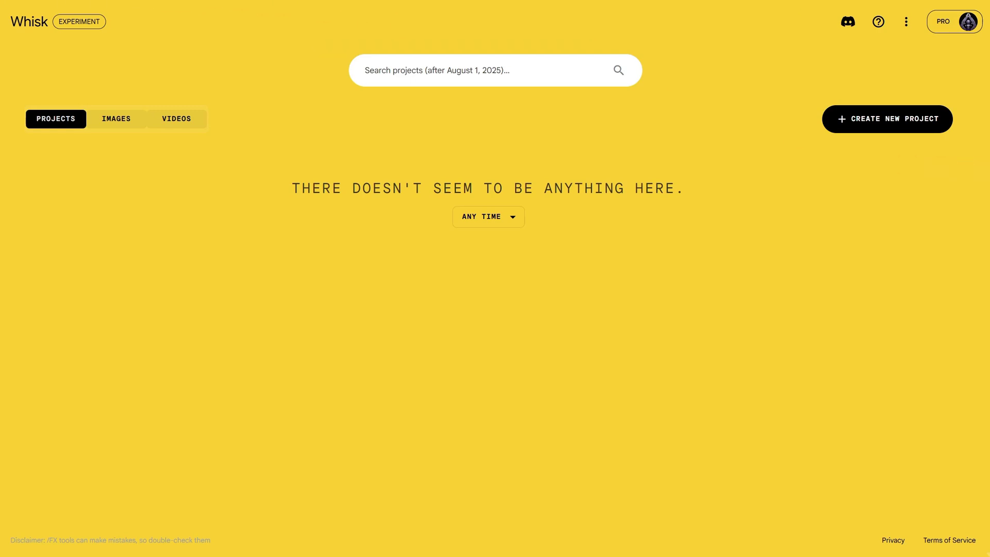
{"action": "key", "text": "alt+Left"}
- Review the aspect ratio choices, and try locking and unlocking the seed and switching Precise Reference off and back on
{"action": "left_click", "coordinate": [755, 509]}
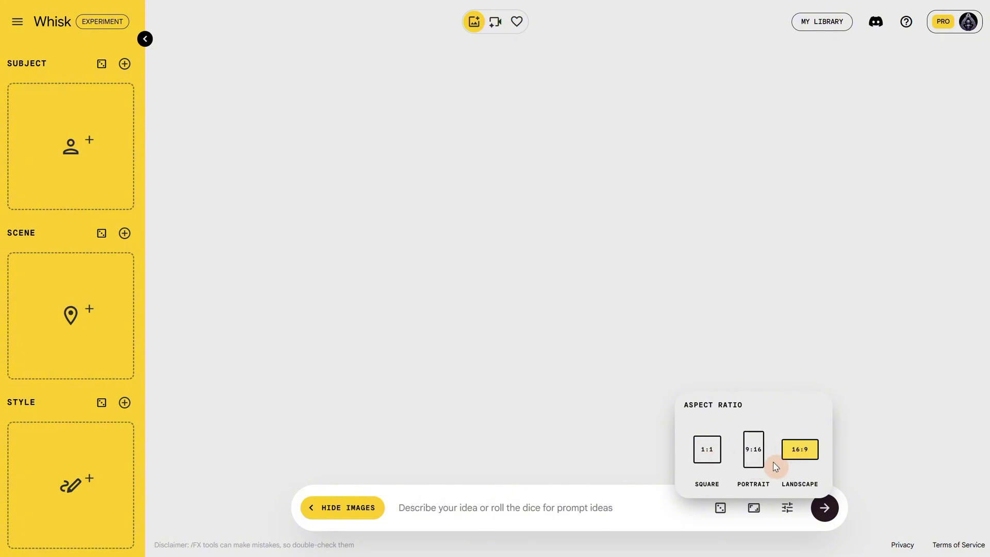
{"action": "left_click", "coordinate": [755, 510]}
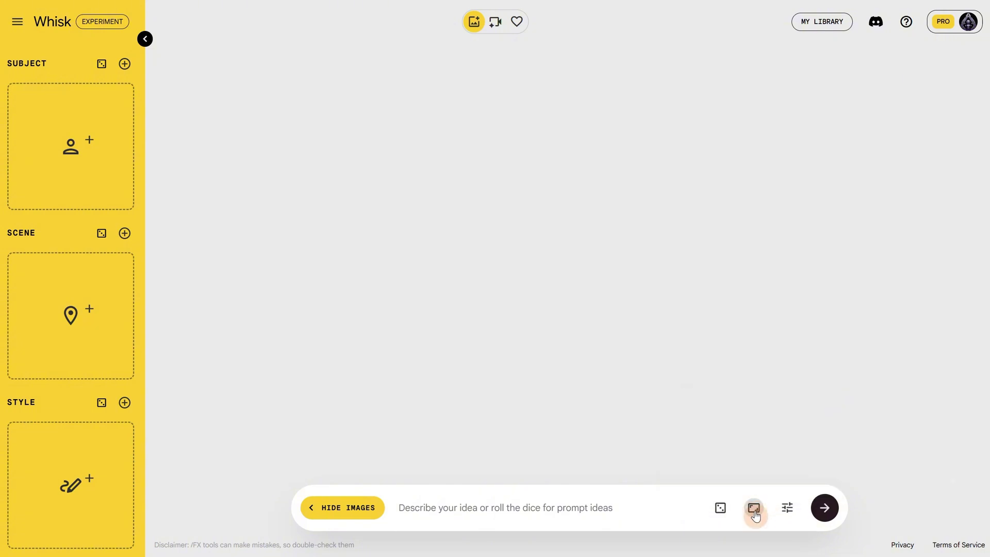
{"action": "left_click", "coordinate": [786, 510]}
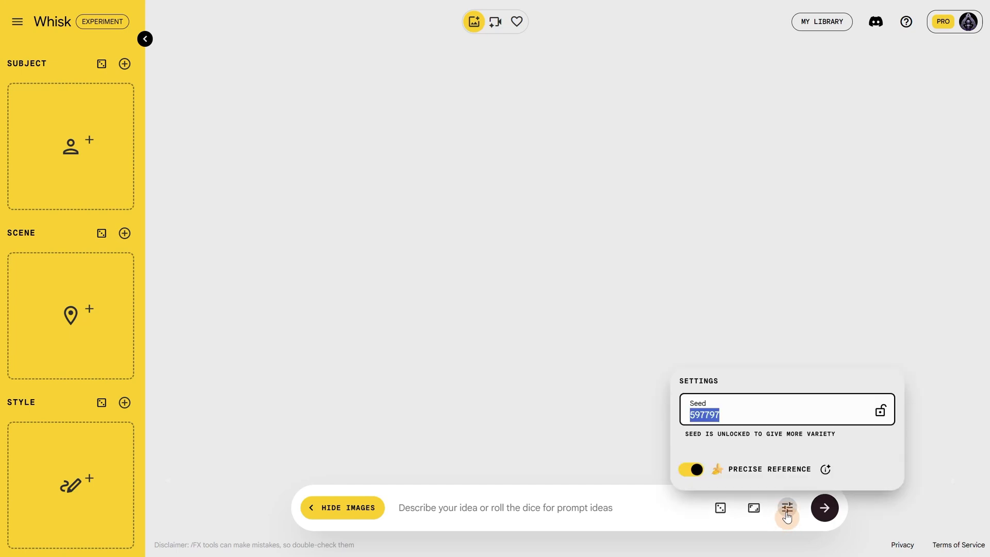
{"action": "left_click", "coordinate": [881, 412]}
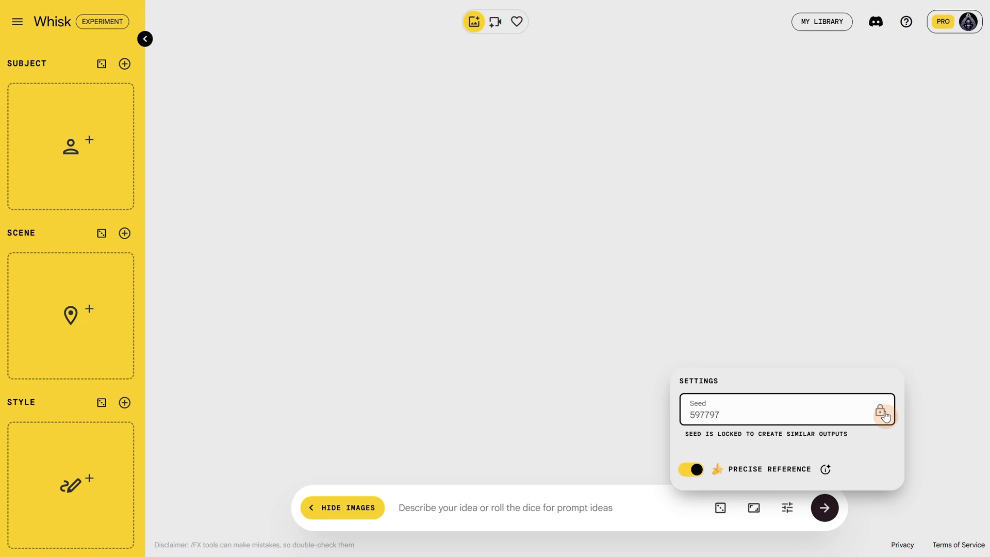
{"action": "left_click", "coordinate": [885, 416]}
{"action": "mouse_move", "coordinate": [825, 476]}
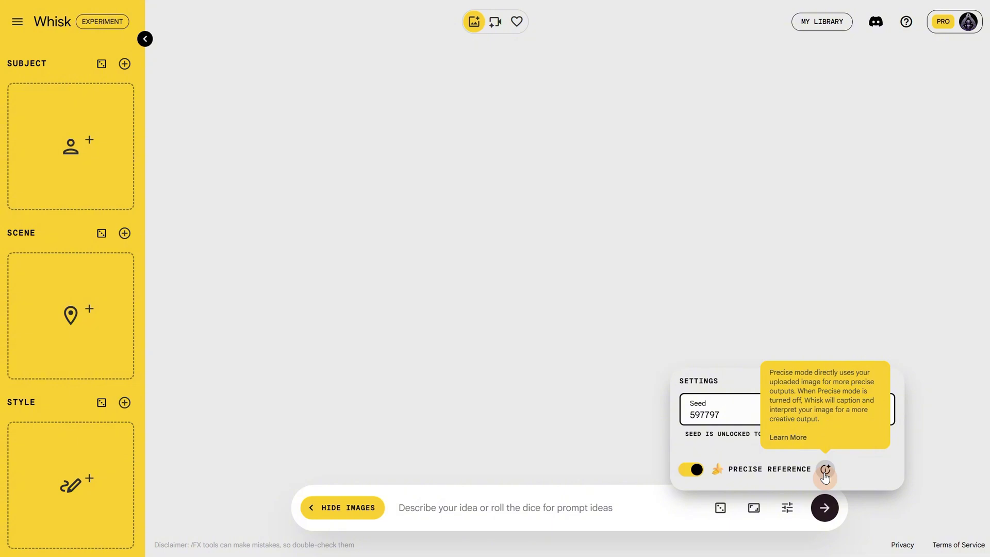
{"action": "left_click", "coordinate": [696, 471]}
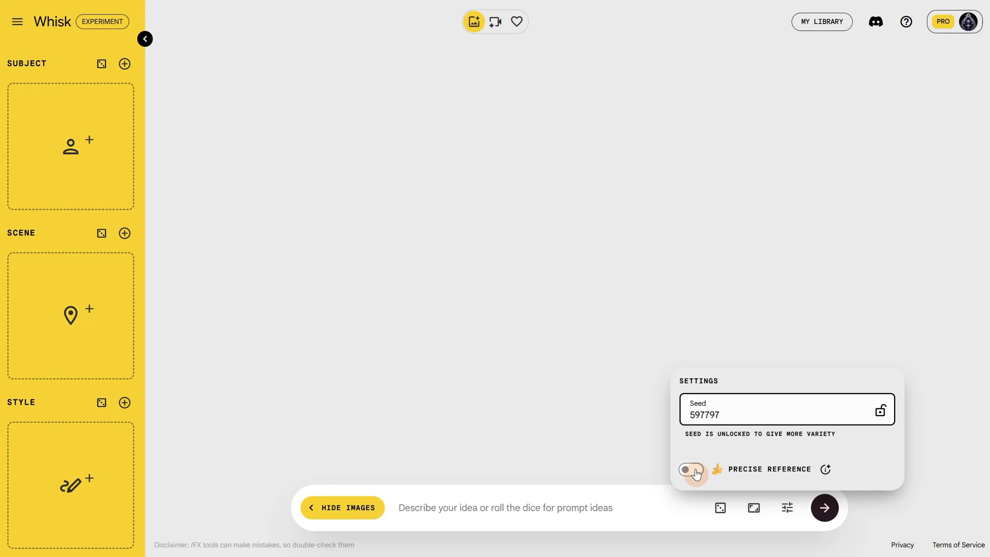
{"action": "left_click", "coordinate": [696, 474]}
{"action": "left_click", "coordinate": [613, 505]}
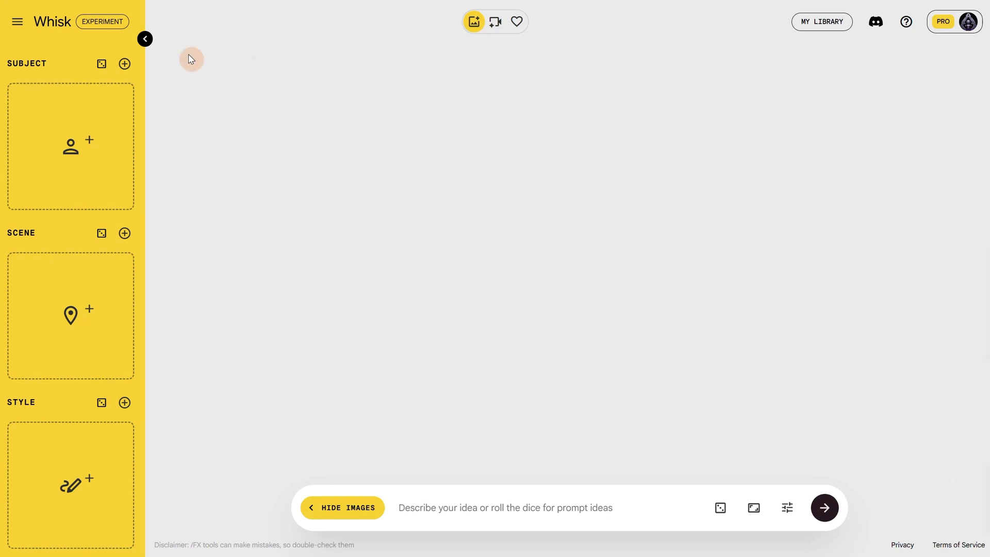
- Upload "man portrait.png" as the Subject reference image, agreeing to the content rights notice
{"action": "mouse_move", "coordinate": [75, 109]}
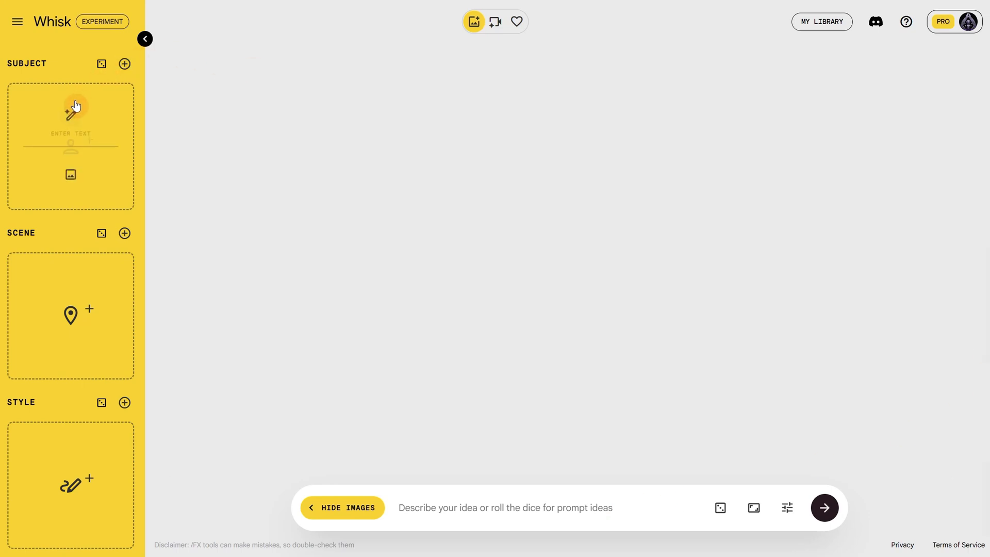
{"action": "left_click", "coordinate": [72, 175]}
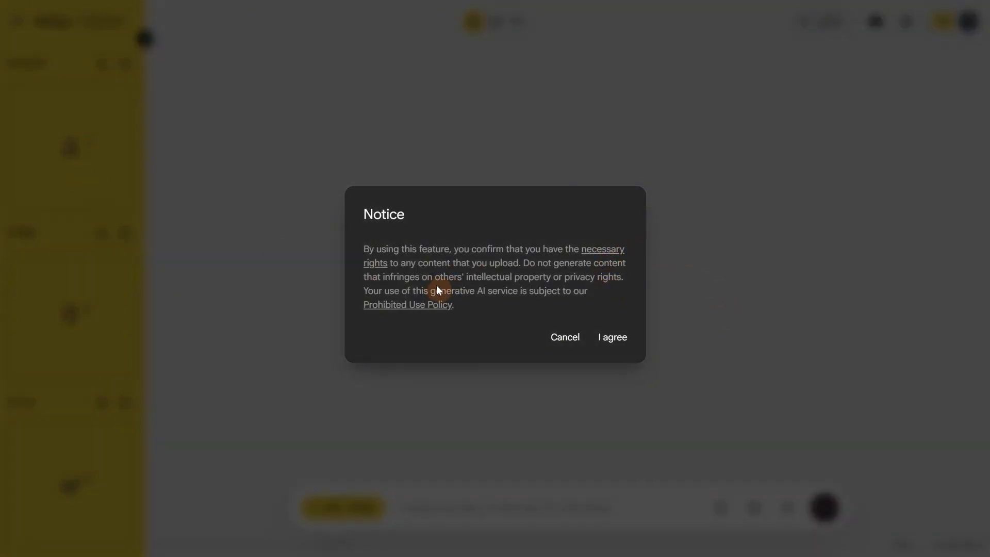
{"action": "left_click", "coordinate": [614, 338]}
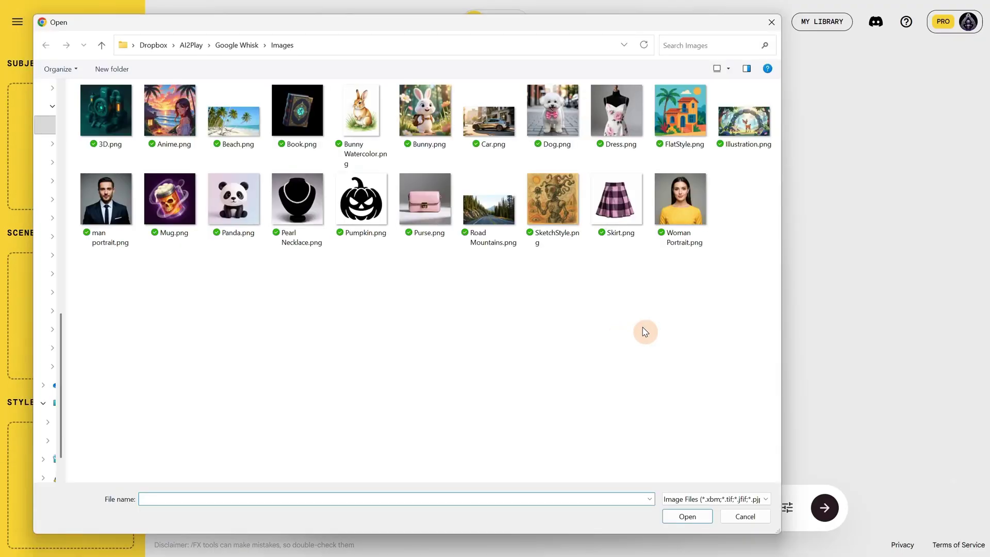
{"action": "double_click", "coordinate": [103, 196]}
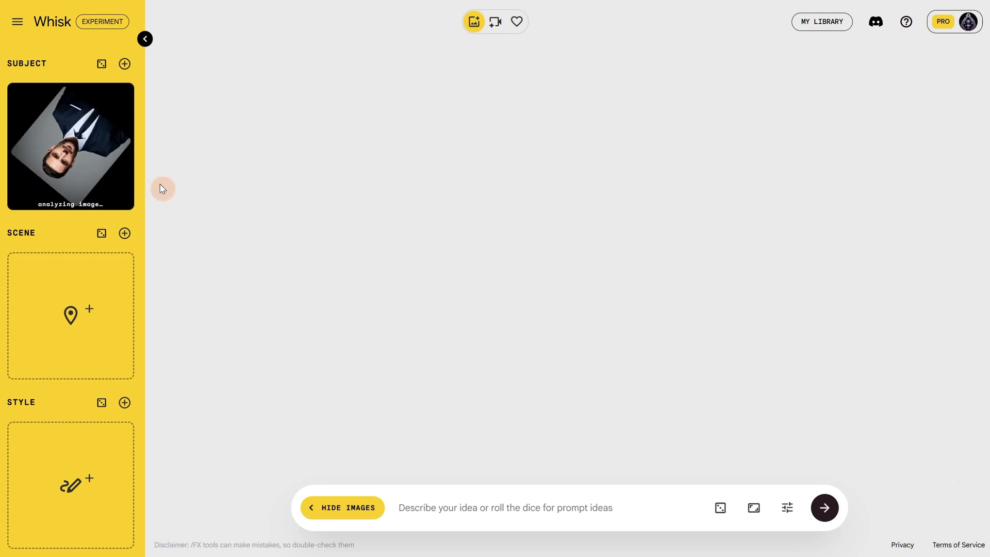
{"action": "mouse_move", "coordinate": [126, 104]}
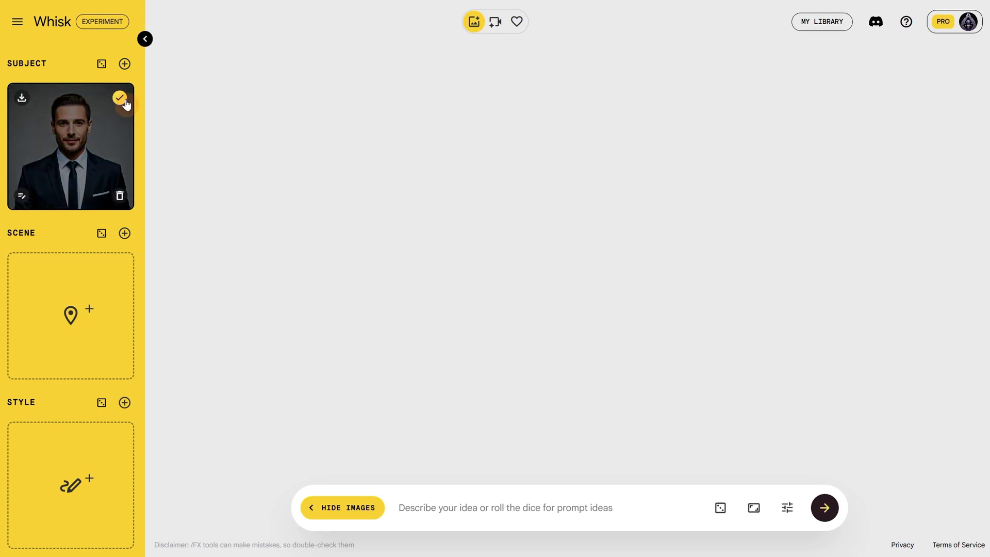
{"action": "left_click", "coordinate": [108, 156]}
{"action": "left_click", "coordinate": [108, 156]}
{"action": "left_click", "coordinate": [108, 156]}
{"action": "left_click", "coordinate": [108, 156]}
{"action": "left_click", "coordinate": [106, 156]}
{"action": "left_click", "coordinate": [105, 156]}
{"action": "left_click", "coordinate": [105, 156]}
- Open the Subject portrait's details for editing and read through its full generated description
{"action": "left_click", "coordinate": [24, 198]}
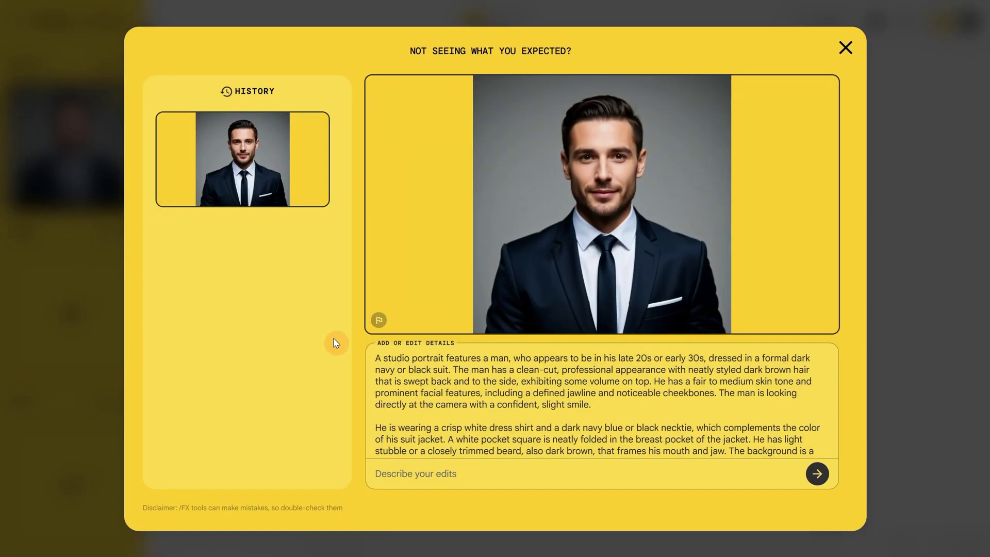
{"action": "scroll", "coordinate": [450, 400], "scroll_direction": "down", "scroll_amount": 1}
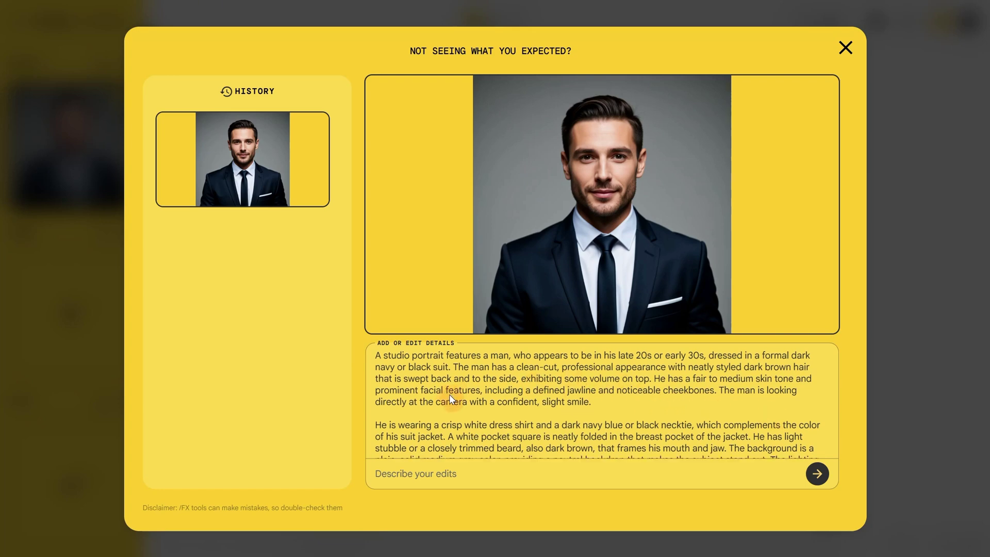
{"action": "scroll", "coordinate": [449, 399], "scroll_direction": "down", "scroll_amount": 2}
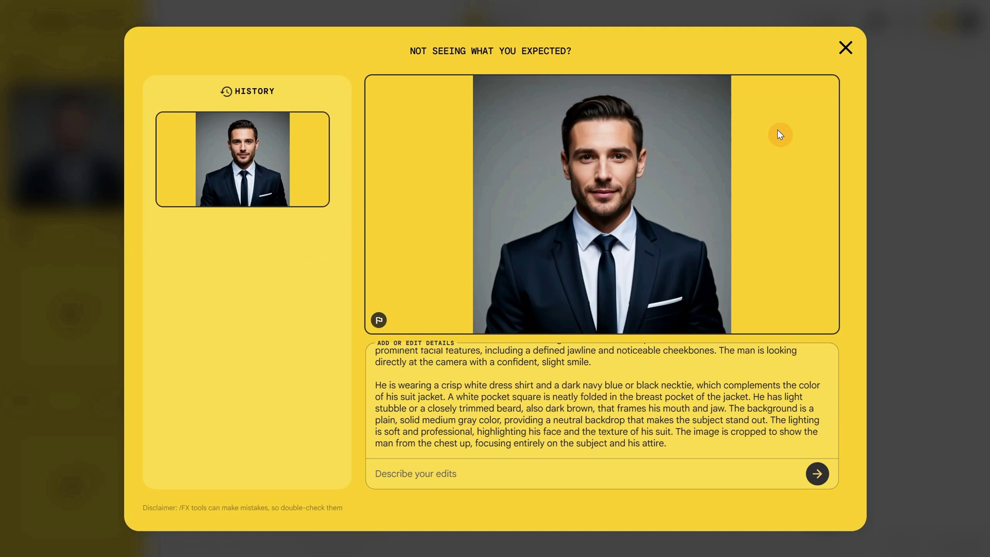
- Leave the portrait's description, upload "Beach.png" as the Scene reference and generate images from the two references
{"action": "left_click", "coordinate": [845, 48]}
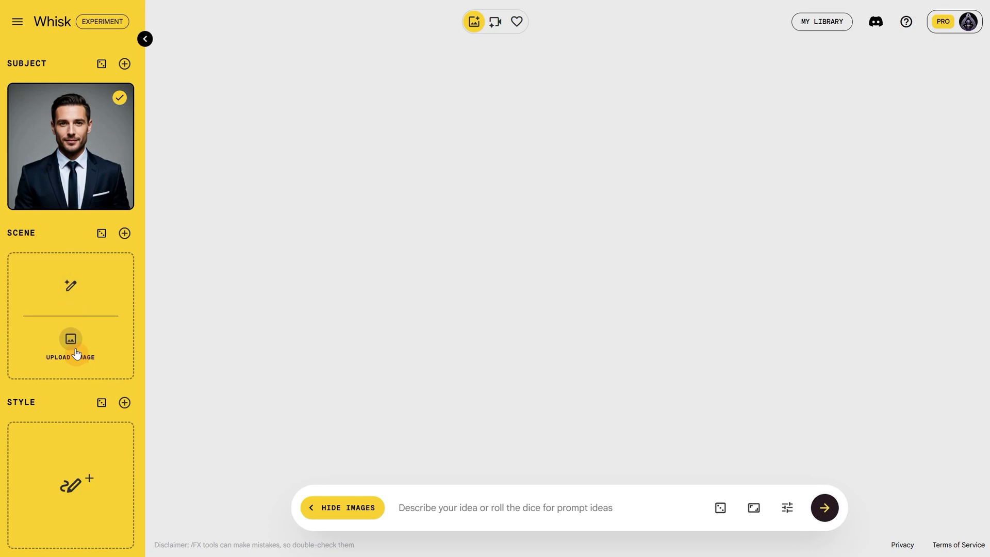
{"action": "left_click", "coordinate": [76, 354]}
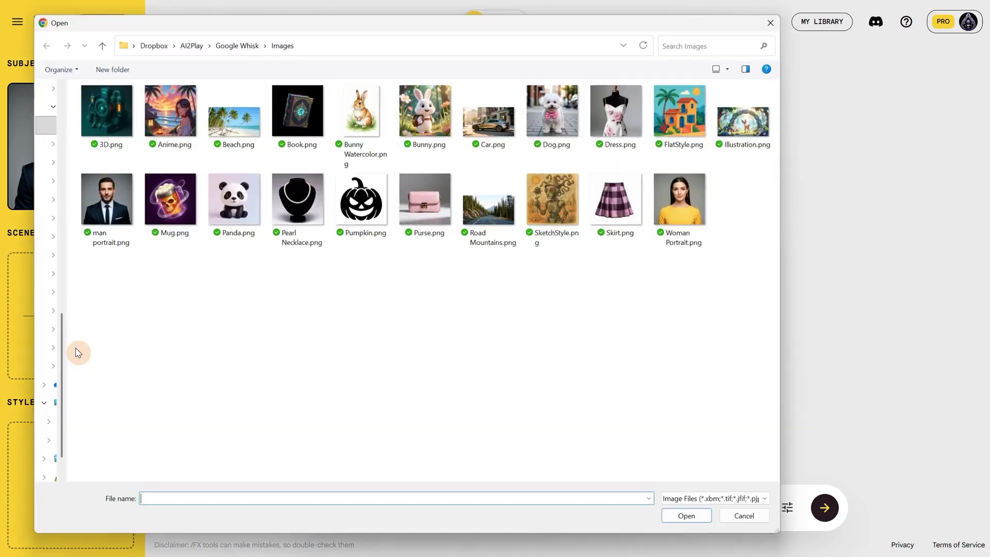
{"action": "double_click", "coordinate": [247, 143]}
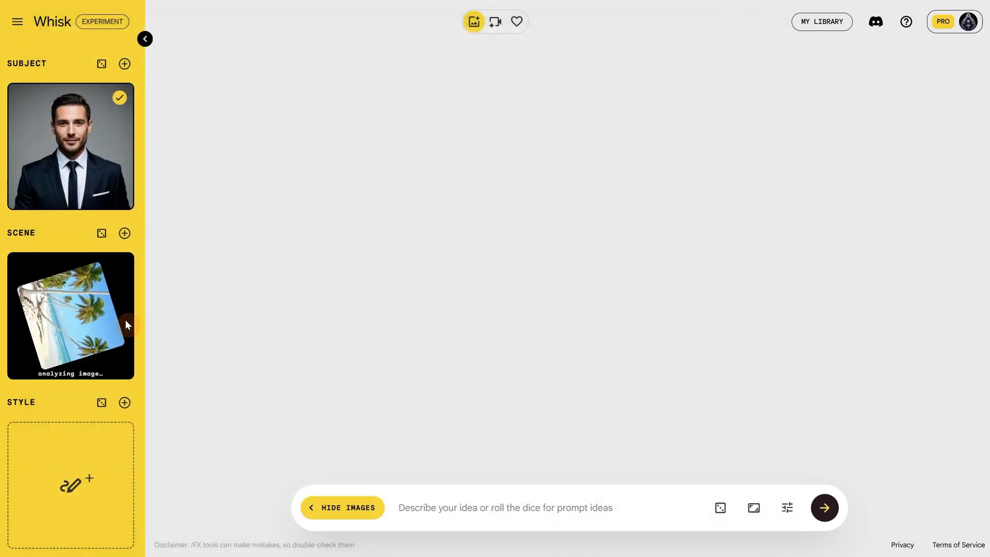
{"action": "left_click", "coordinate": [824, 510]}
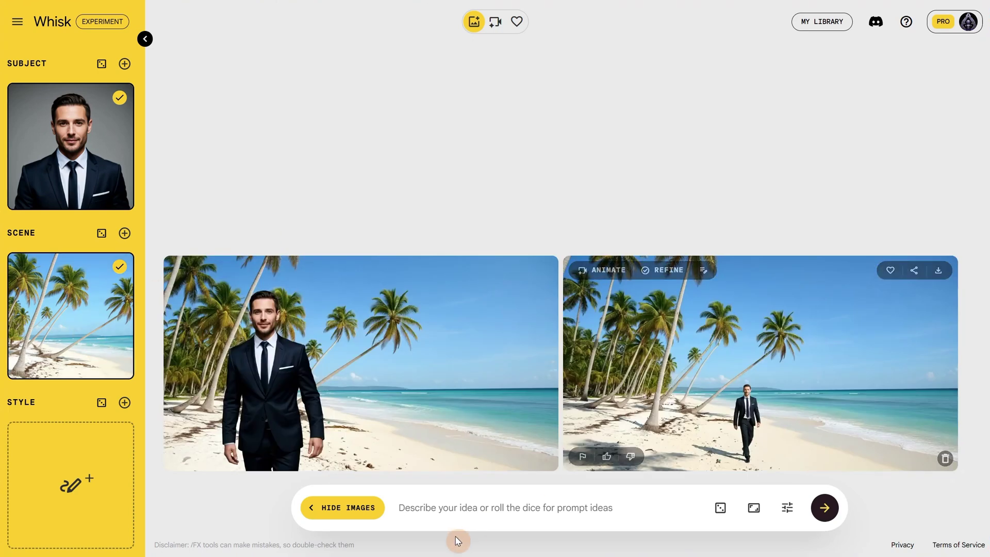
- Generate images with the prompt "portrait of a man on the beach"
{"action": "left_click", "coordinate": [487, 501]}
{"action": "type", "text": "portrait of a man on the beach"}
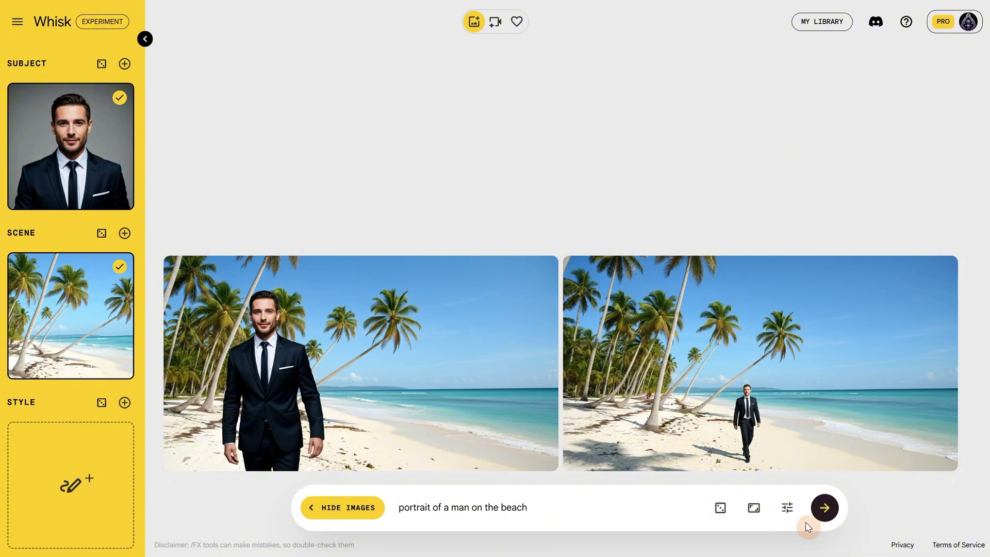
{"action": "left_click", "coordinate": [825, 522]}
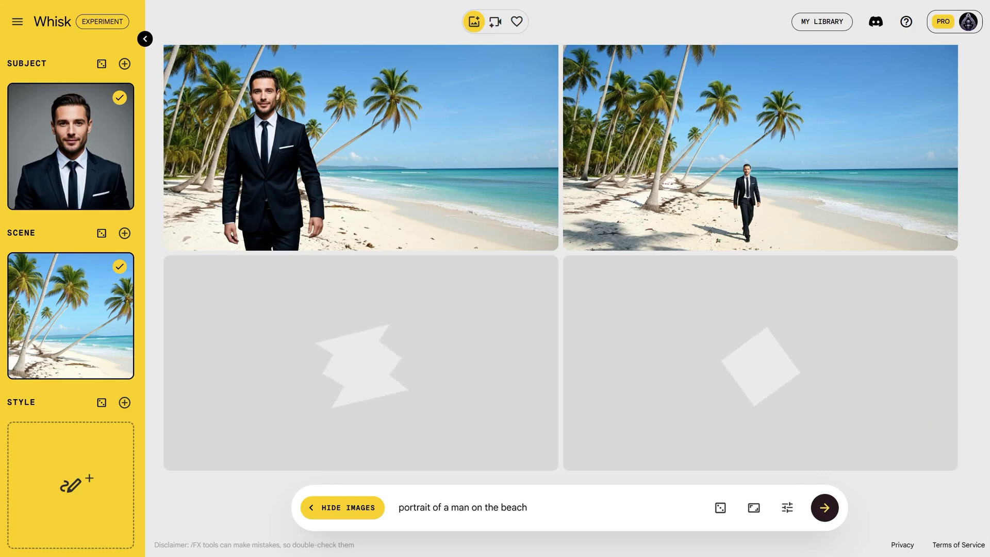
- Set the aspect ratio to Portrait 9:16 and generate images with the same prompt
{"action": "left_click", "coordinate": [750, 510]}
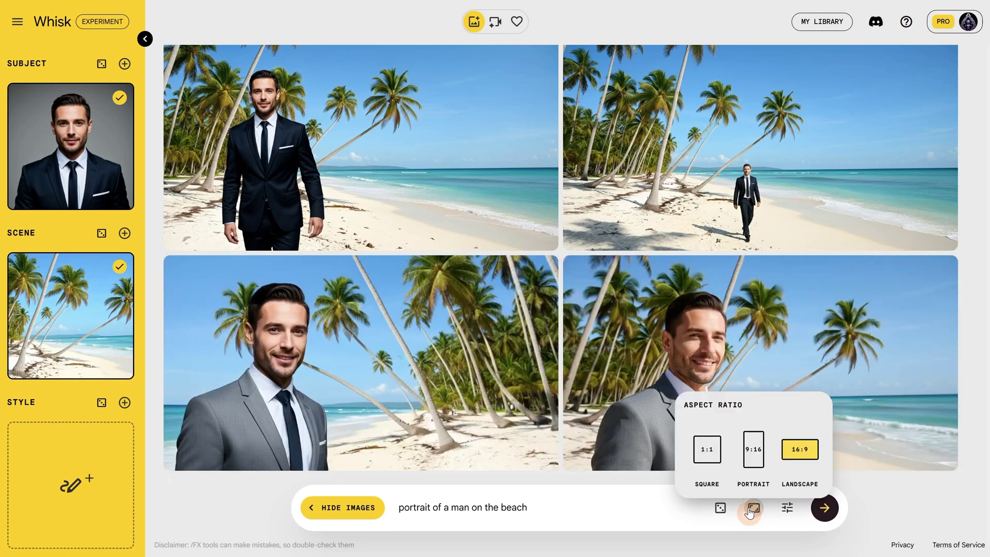
{"action": "left_click", "coordinate": [754, 450]}
{"action": "left_click", "coordinate": [824, 508]}
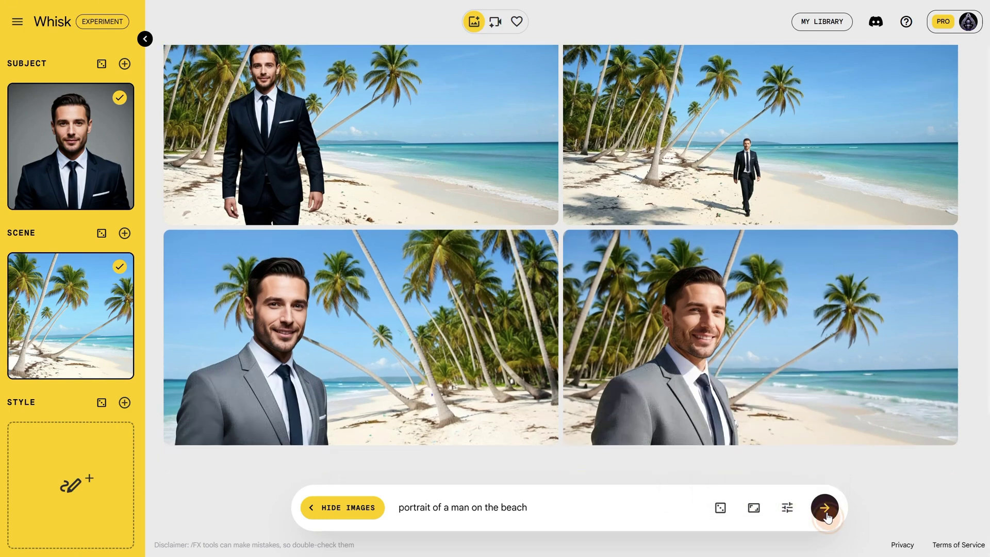
- Set the aspect ratio to Square 1:1 and generate two batches of images with the same prompt
{"action": "left_click", "coordinate": [754, 507]}
{"action": "left_click", "coordinate": [718, 461]}
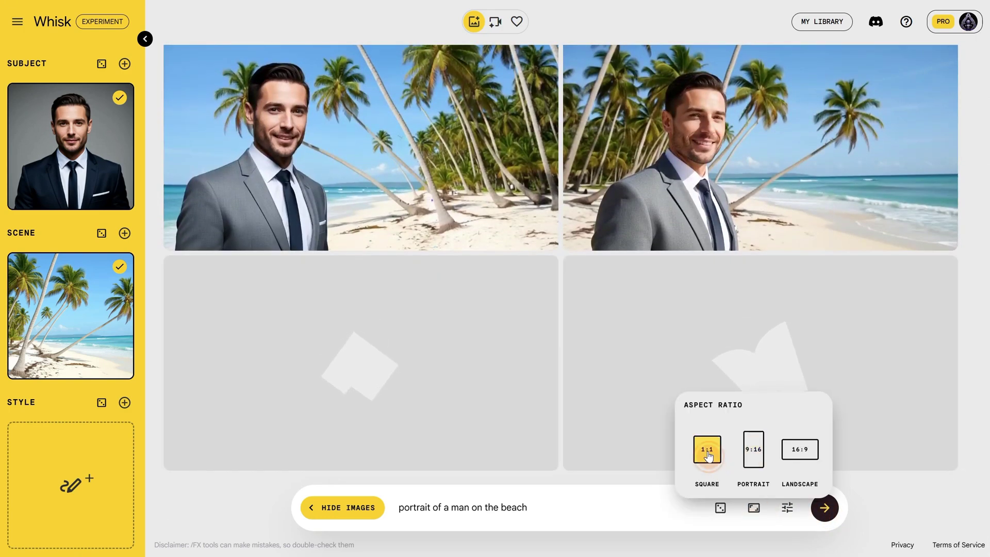
{"action": "left_click", "coordinate": [824, 508]}
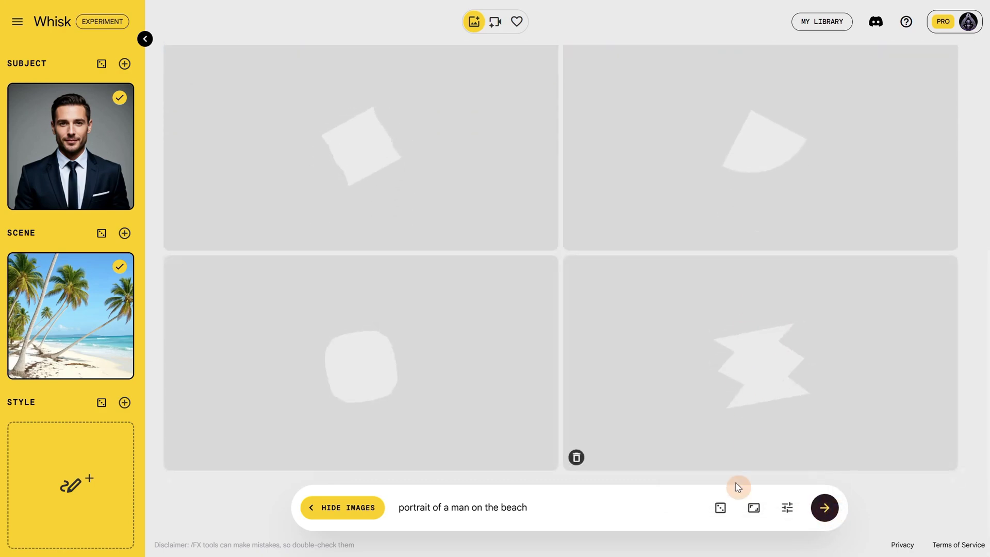
{"action": "left_click", "coordinate": [753, 510]}
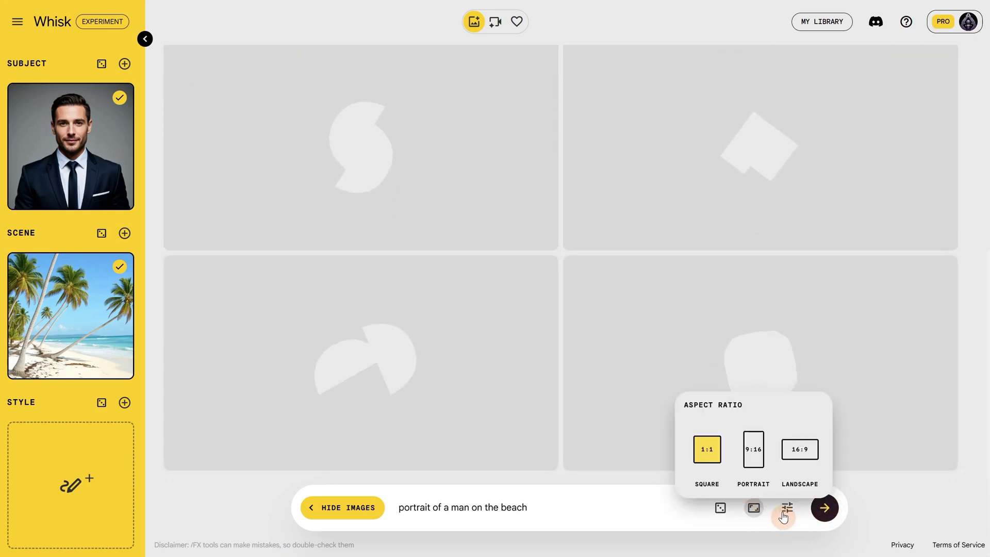
{"action": "left_click", "coordinate": [825, 507]}
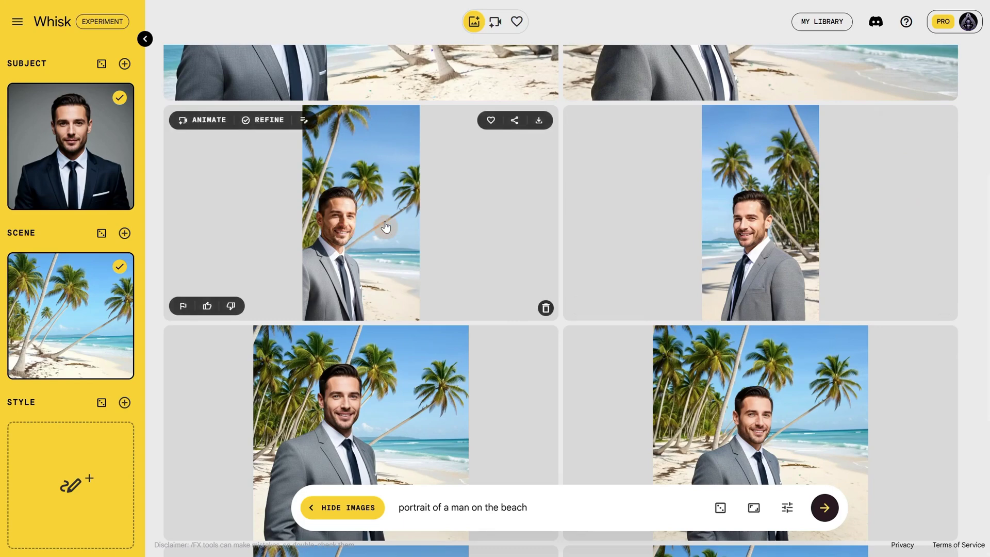
- Compare the portrait and square versions of the man on the beach among the generated images
{"action": "scroll", "coordinate": [383, 228], "scroll_direction": "down", "scroll_amount": 3}
{"action": "scroll", "coordinate": [751, 264], "scroll_direction": "down", "scroll_amount": 2}
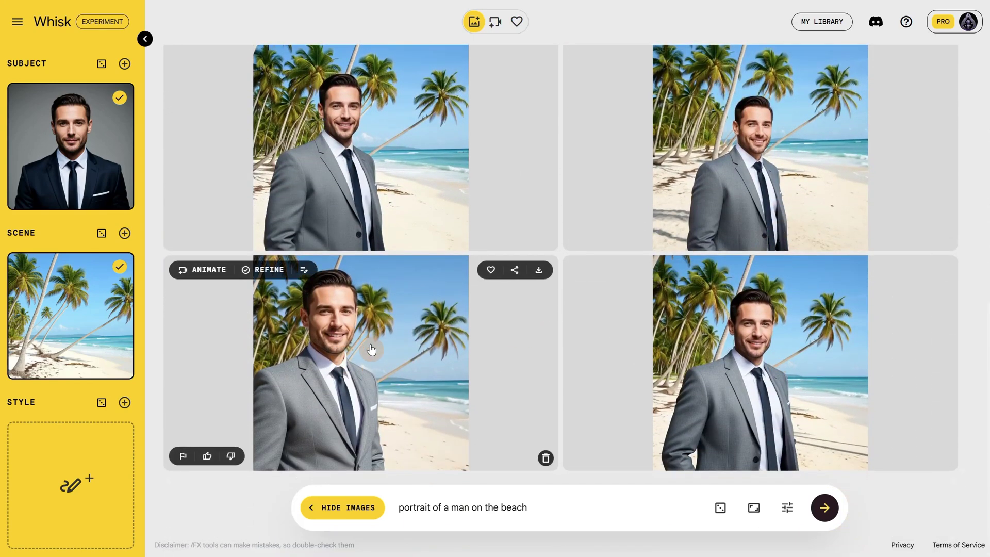
{"action": "scroll", "coordinate": [811, 279], "scroll_direction": "down", "scroll_amount": 1}
{"action": "scroll", "coordinate": [811, 279], "scroll_direction": "up", "scroll_amount": 2}
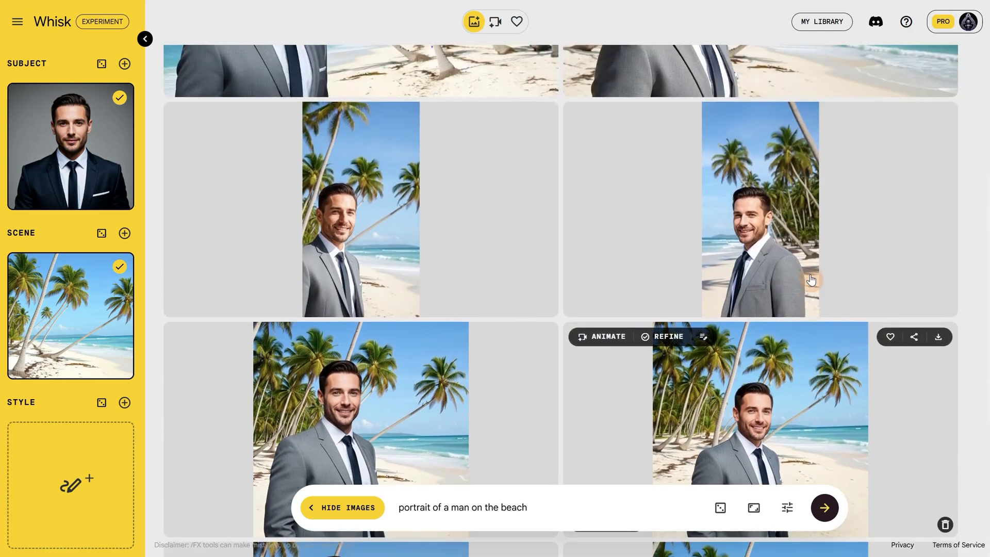
{"action": "scroll", "coordinate": [808, 272], "scroll_direction": "down", "scroll_amount": 3}
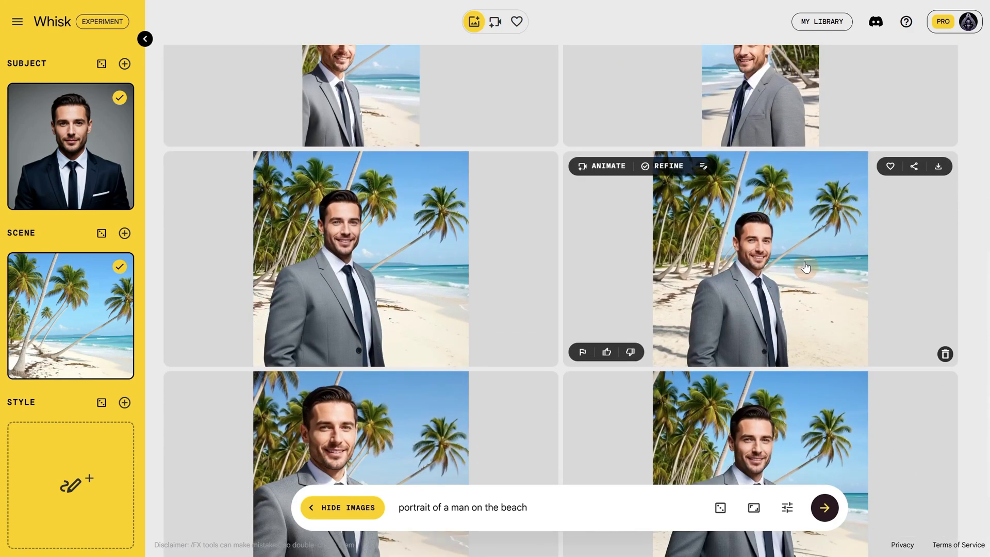
{"action": "scroll", "coordinate": [808, 308], "scroll_direction": "down", "scroll_amount": 2}
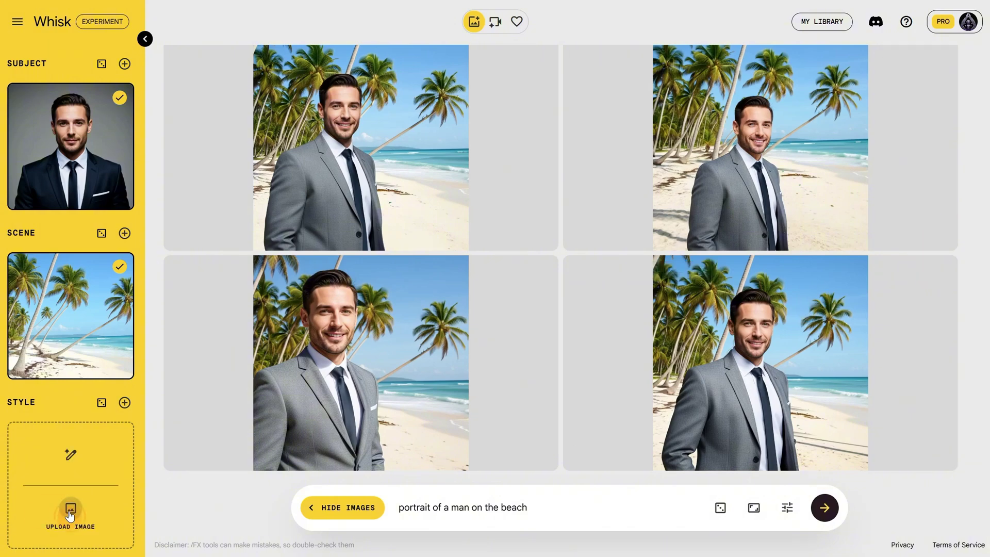
- Upload "Anime.png" as the Style reference and generate images with it, viewing one anime result's prompt details
{"action": "left_click", "coordinate": [70, 515]}
{"action": "double_click", "coordinate": [172, 125]}
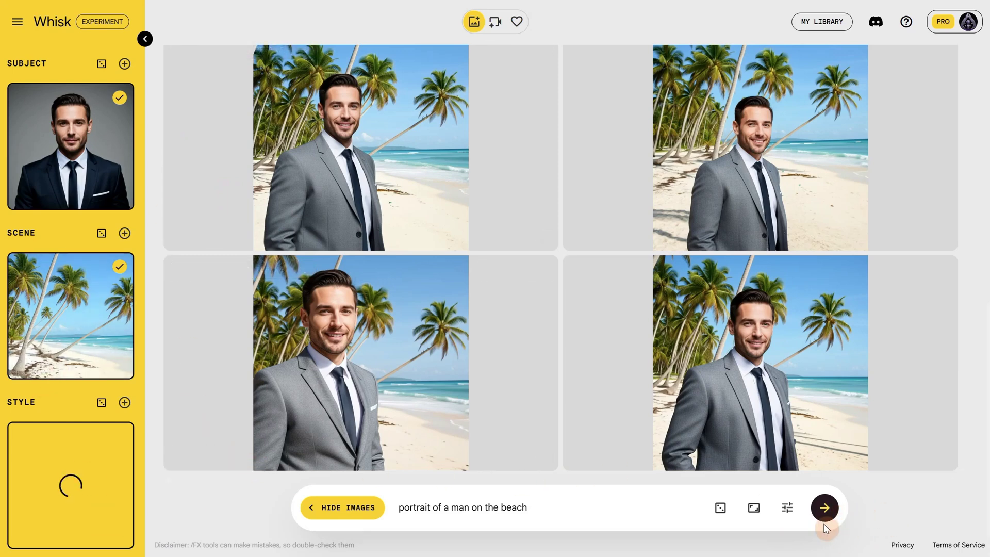
{"action": "left_click", "coordinate": [826, 508]}
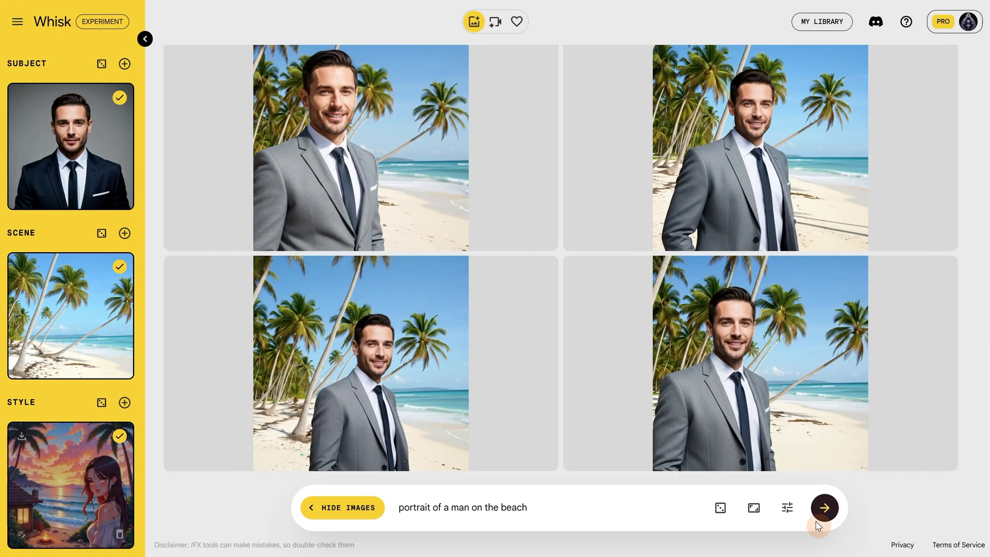
{"action": "left_click", "coordinate": [825, 508]}
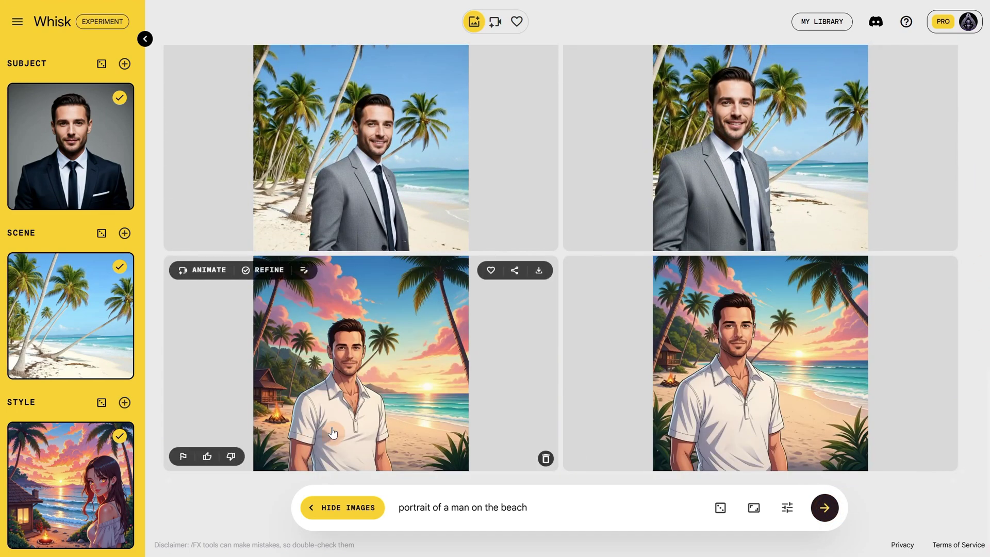
{"action": "left_click", "coordinate": [722, 365]}
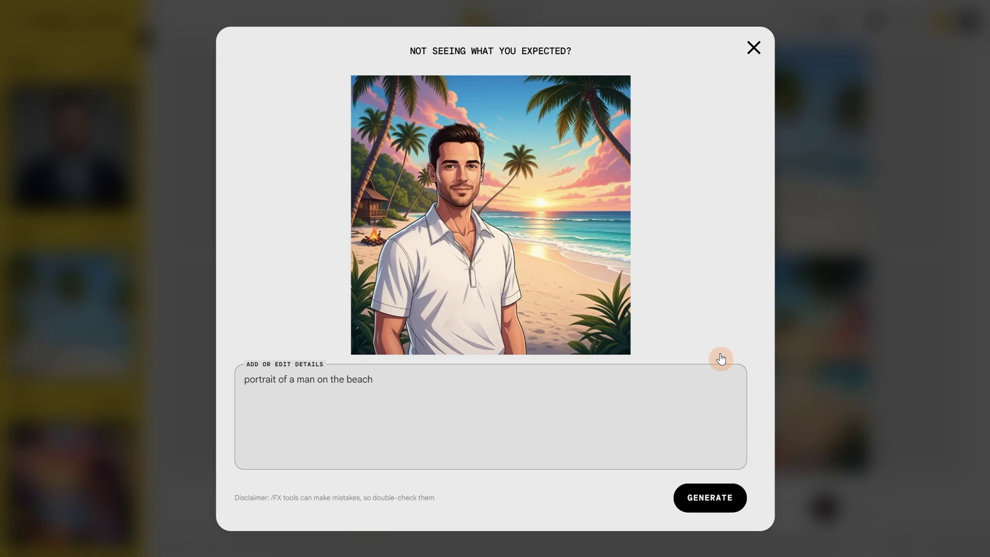
{"action": "left_click", "coordinate": [754, 47]}
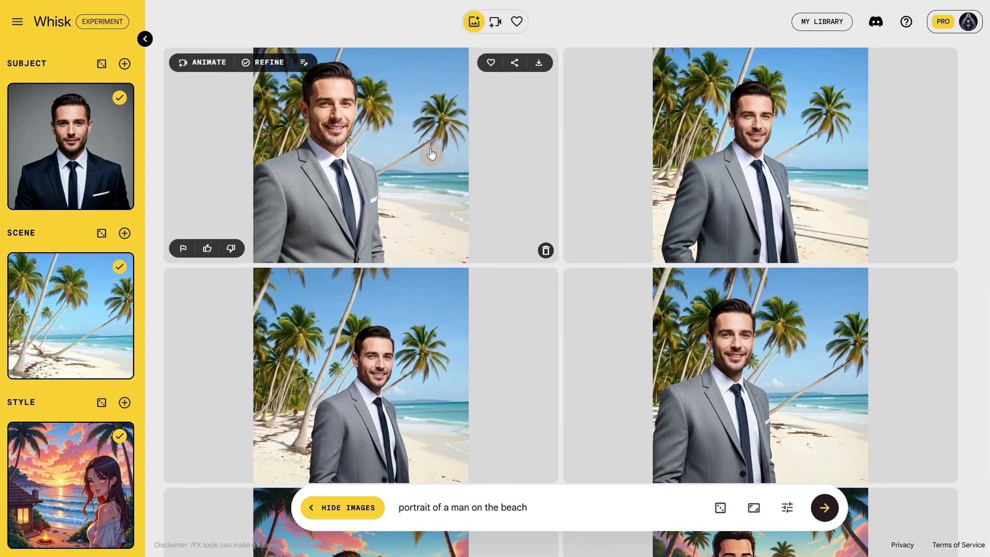
- Edit a square gray-suit image with "the man is wearing a yellow tshirt with palm tree pattern", generate it and view a result enlarged
{"action": "left_click", "coordinate": [304, 63]}
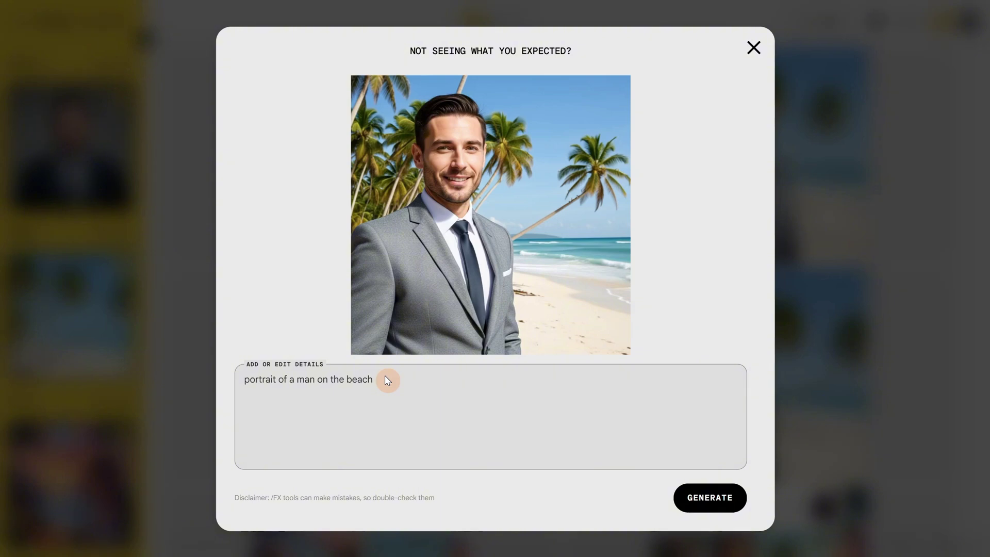
{"action": "key", "text": "ctrl+a"}
{"action": "type", "text": "th"}
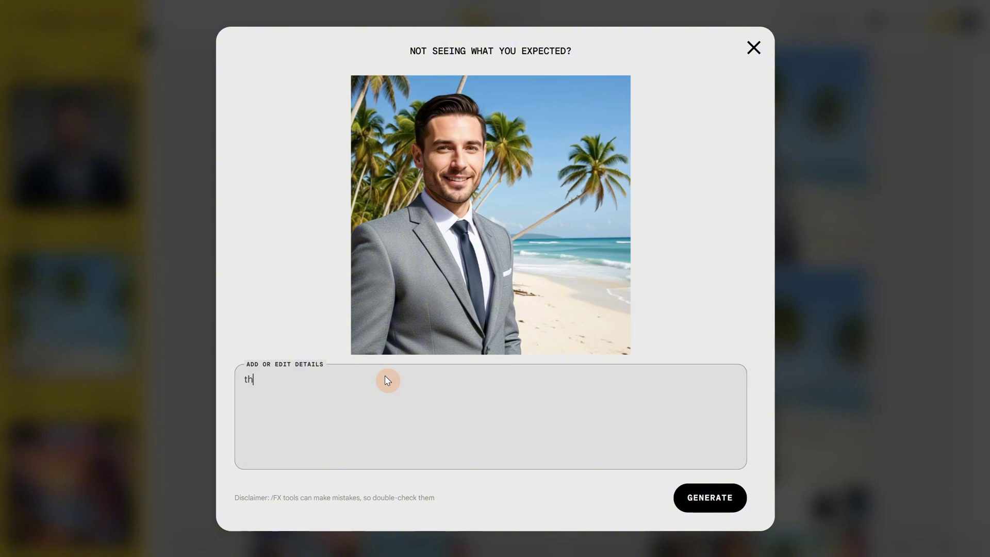
{"action": "type", "text": "e mani"}
{"action": "key", "text": "BackSpace"}
{"action": "type", "text": "is wear"}
{"action": "type", "text": "ing a yell"}
{"action": "type", "text": "ow tshirt with palm tree pattern"}
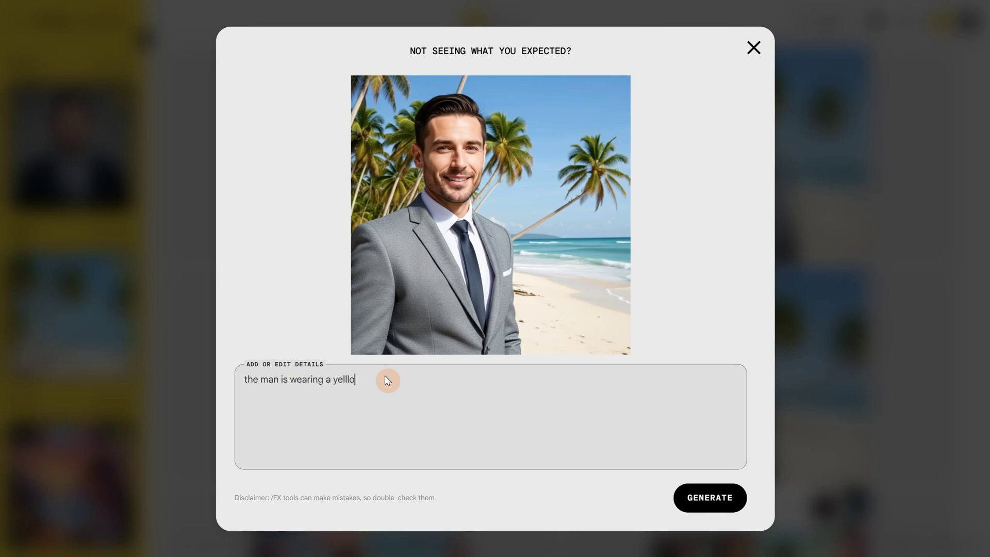
{"action": "left_click", "coordinate": [711, 498]}
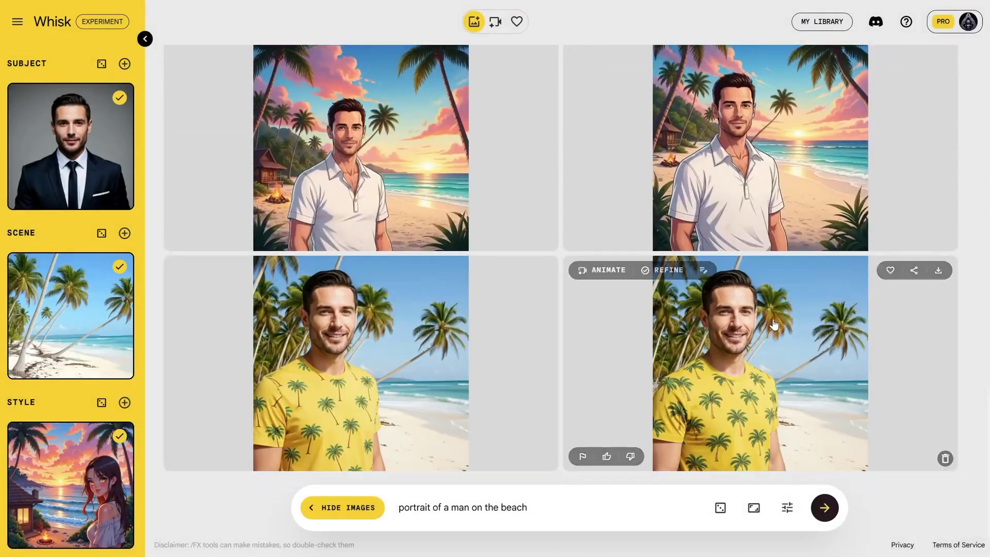
{"action": "left_click", "coordinate": [744, 330]}
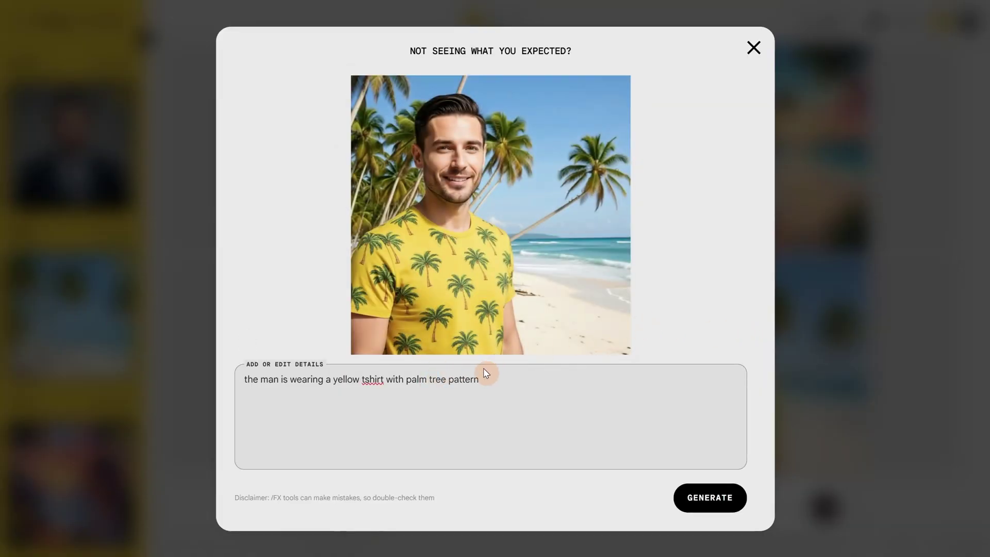
{"action": "left_click", "coordinate": [756, 50]}
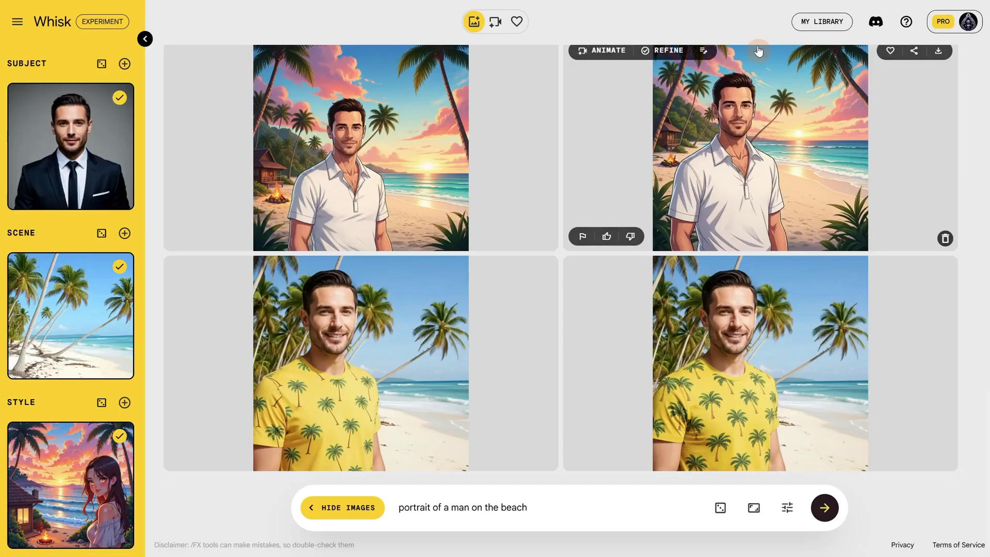
- Replace the anime Style reference with "Bunny.png" and generate images with the same prompt
{"action": "left_click", "coordinate": [120, 540]}
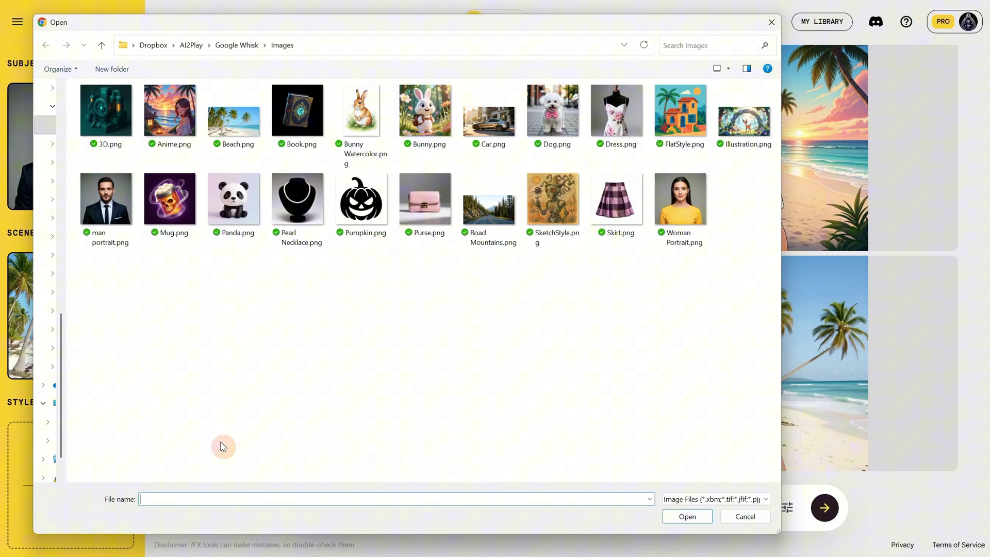
{"action": "double_click", "coordinate": [425, 114]}
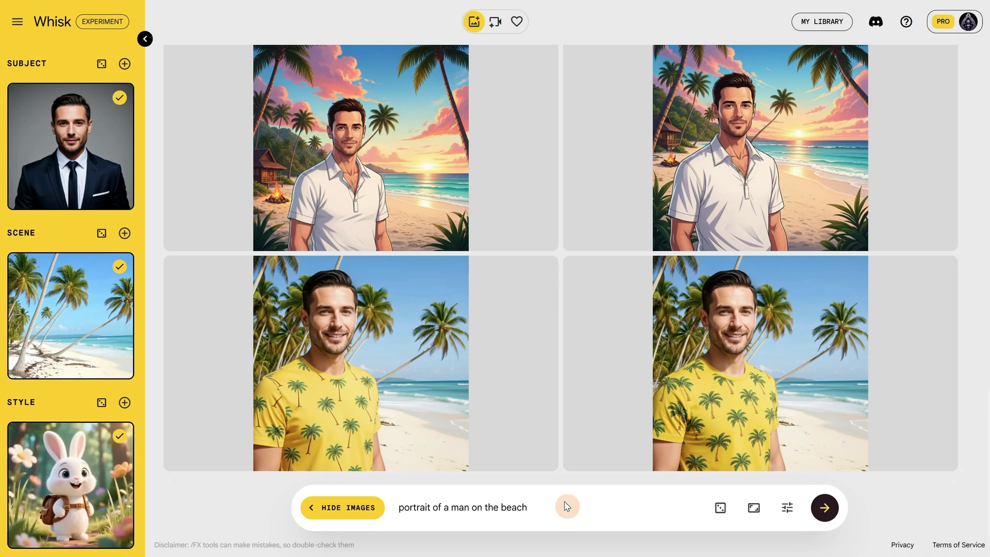
{"action": "left_click", "coordinate": [825, 508]}
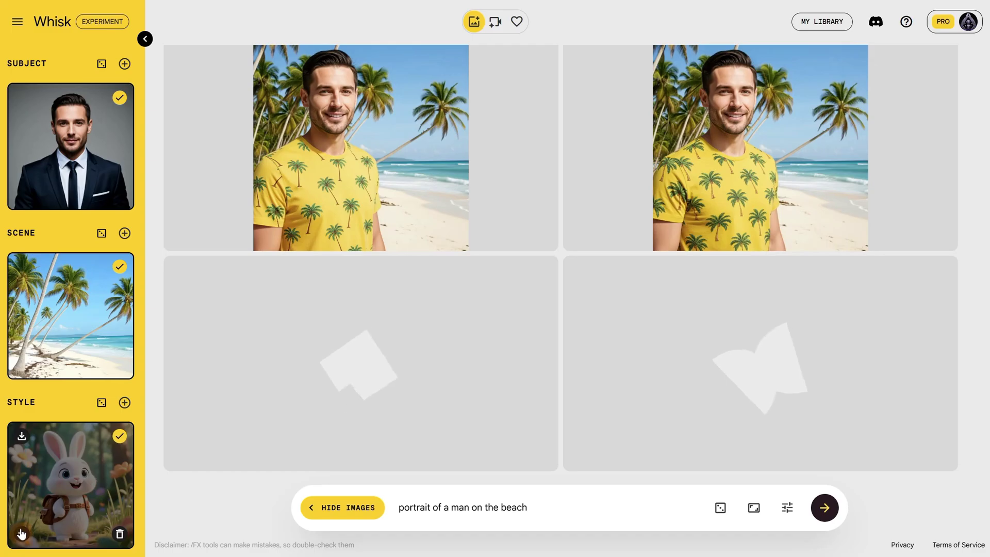
- Read through the bunny Style reference's full generated description and return to the workspace
{"action": "left_click", "coordinate": [20, 529]}
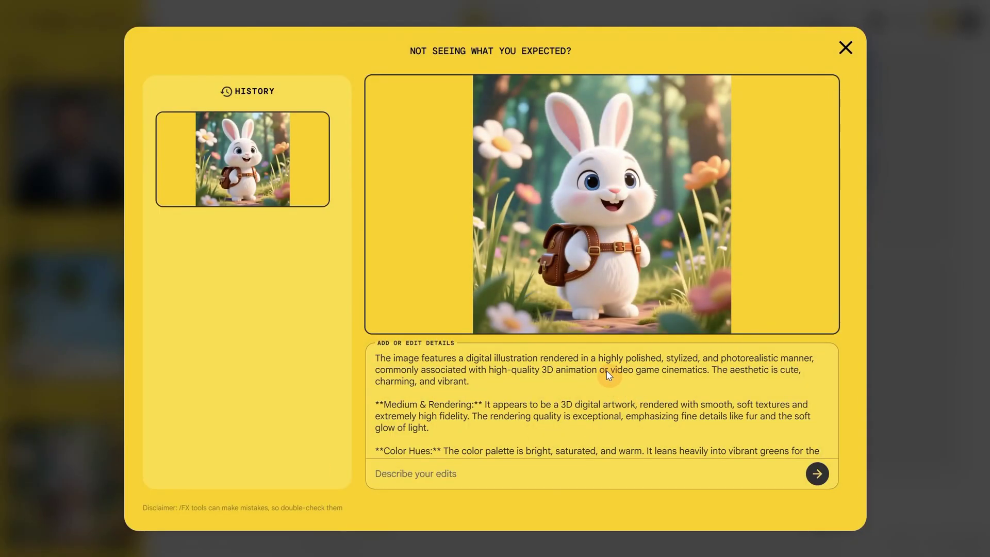
{"action": "scroll", "coordinate": [606, 375], "scroll_direction": "down", "scroll_amount": 5}
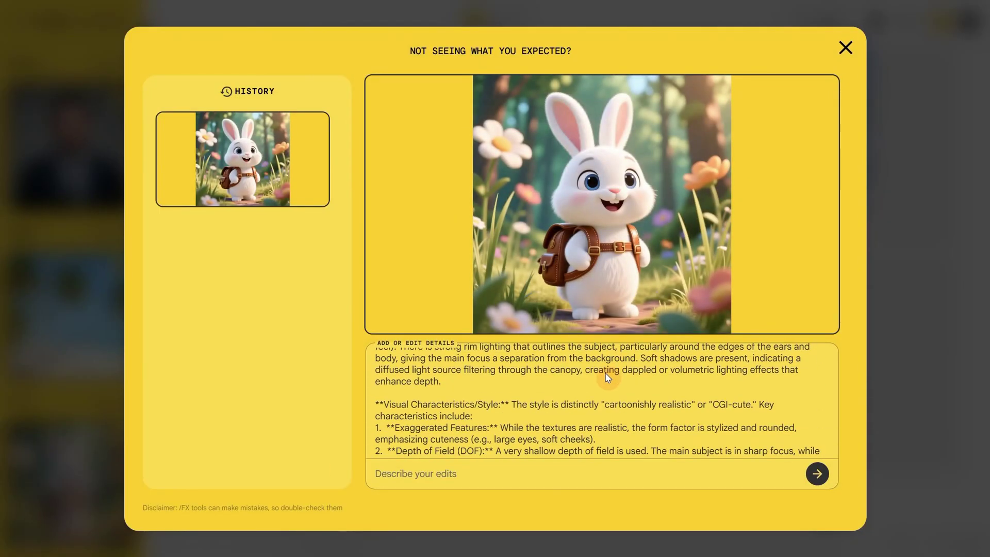
{"action": "scroll", "coordinate": [607, 375], "scroll_direction": "down", "scroll_amount": 3}
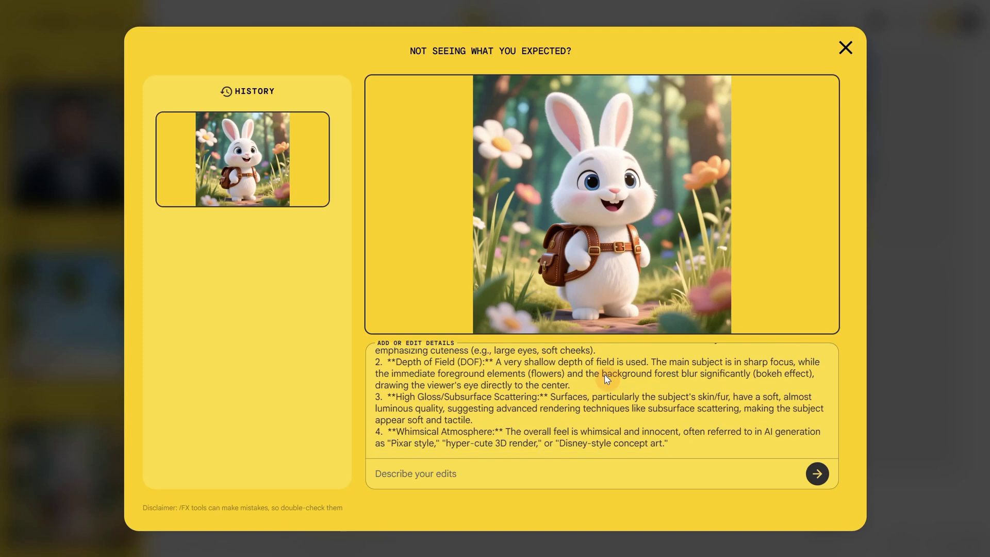
{"action": "scroll", "coordinate": [634, 388], "scroll_direction": "up", "scroll_amount": 8}
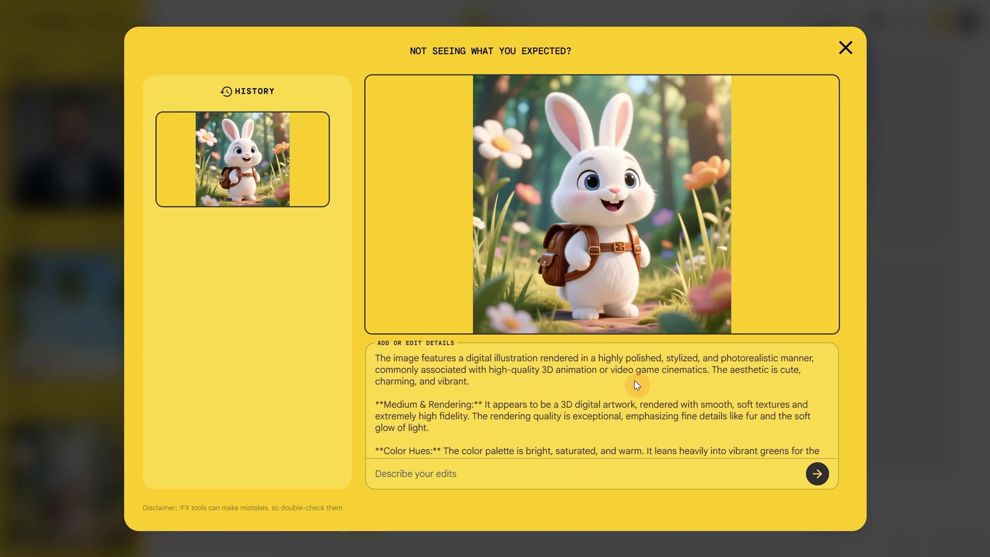
{"action": "left_click", "coordinate": [861, 49]}
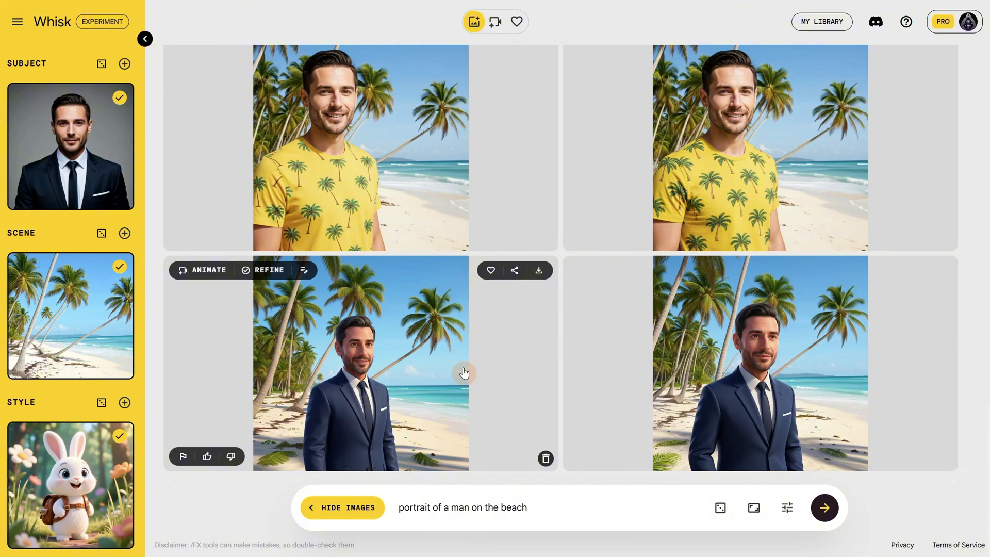
- View one navy-suit beach result of the bunny-style generation enlarged and return to the workspace
{"action": "left_click", "coordinate": [779, 380]}
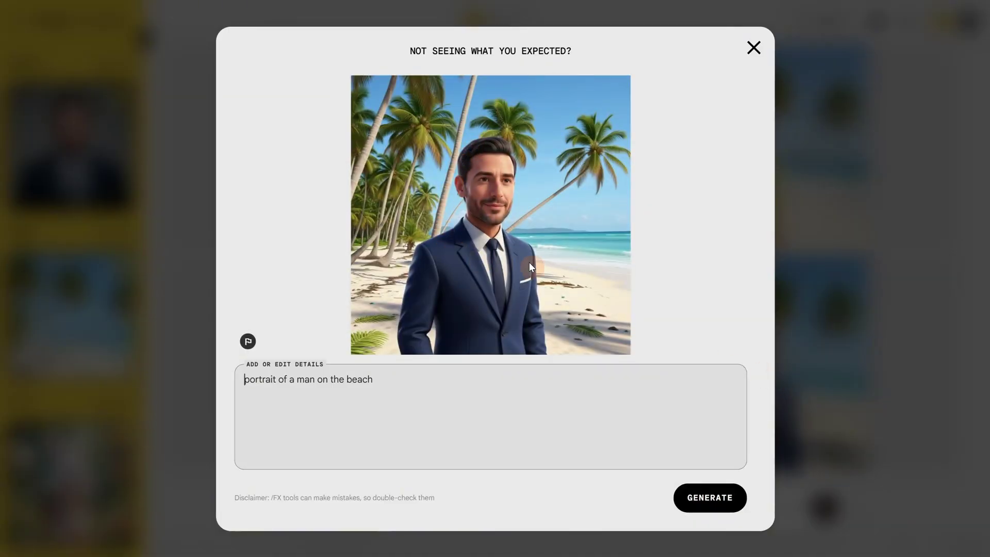
{"action": "left_click", "coordinate": [752, 52]}
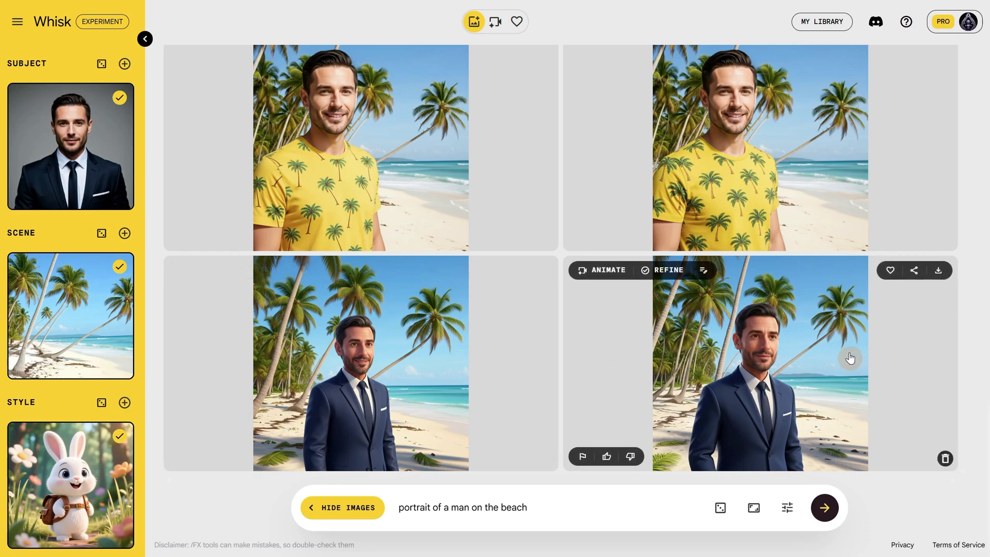
- Edit the Subject reference with "the man is wearing a white tshirt", generate variations and keep the second one
{"action": "left_click", "coordinate": [22, 198]}
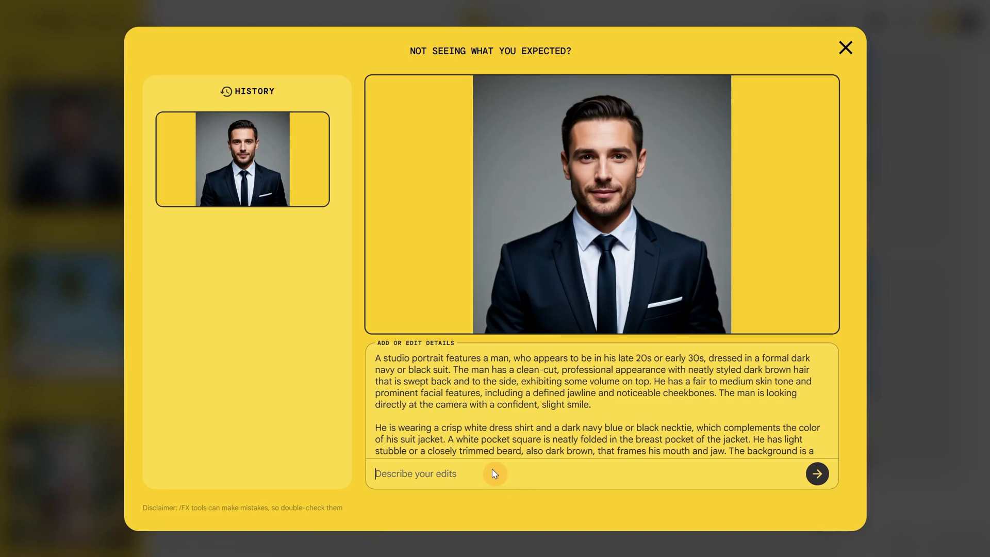
{"action": "left_click", "coordinate": [494, 473]}
{"action": "type", "text": "the man is wearing a white tshirt"}
{"action": "left_click", "coordinate": [818, 474]}
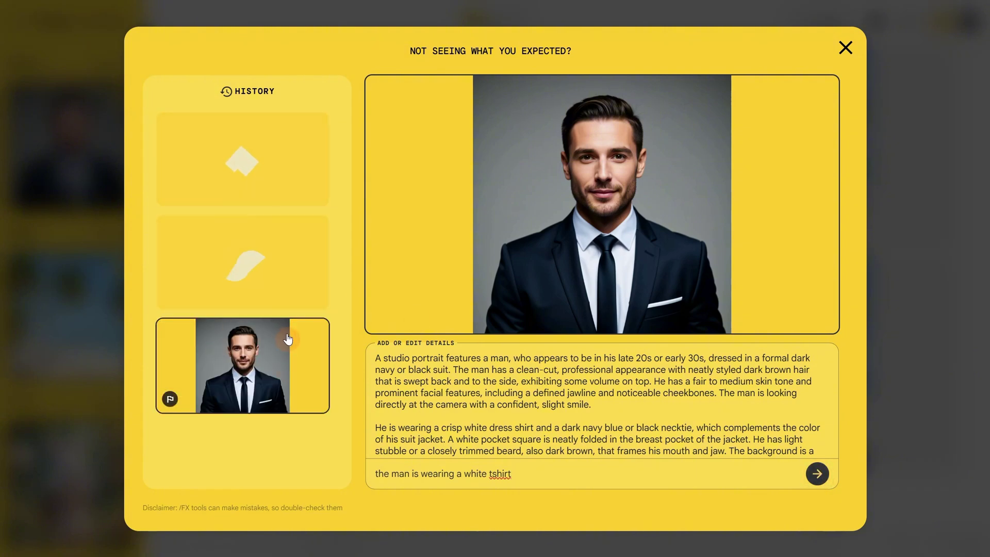
{"action": "left_click", "coordinate": [240, 204]}
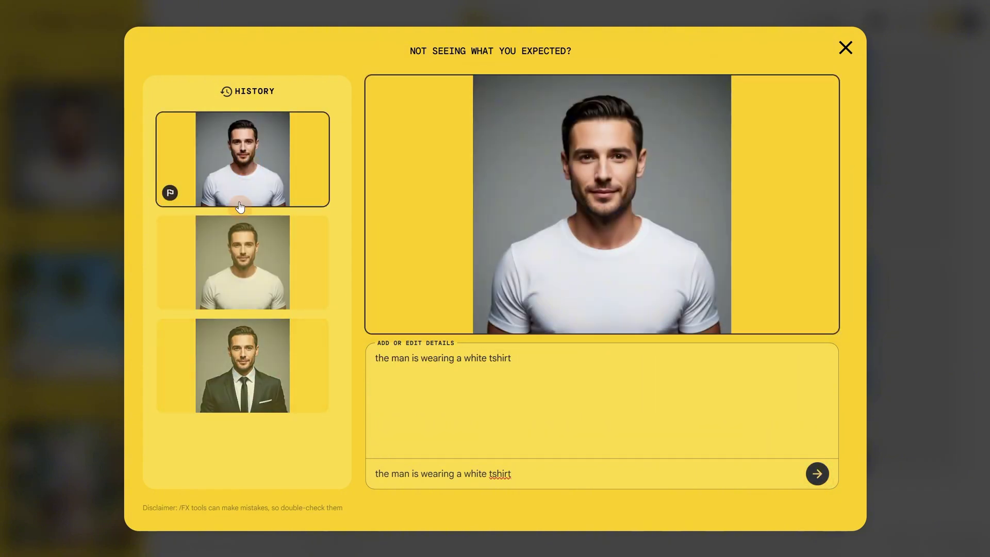
{"action": "left_click", "coordinate": [233, 268]}
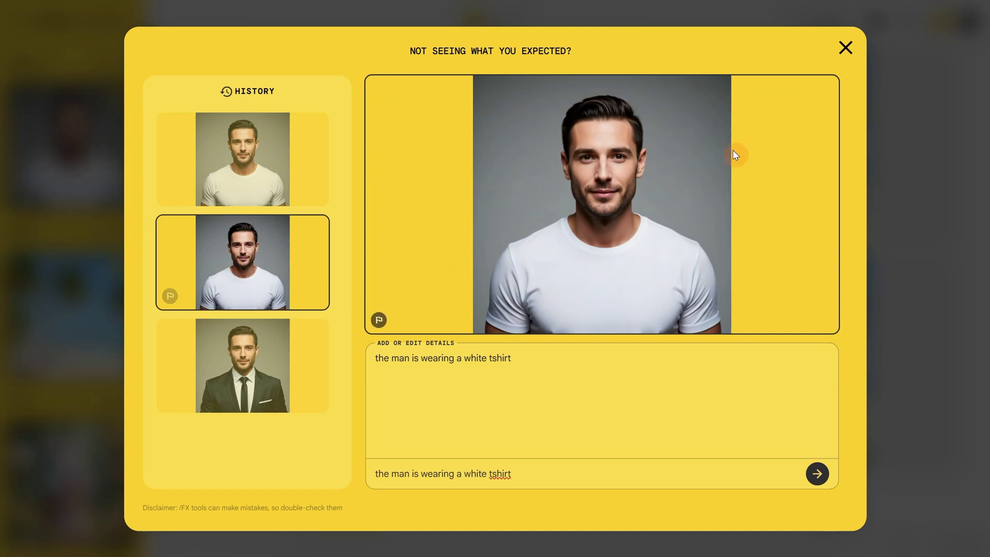
{"action": "left_click", "coordinate": [846, 50]}
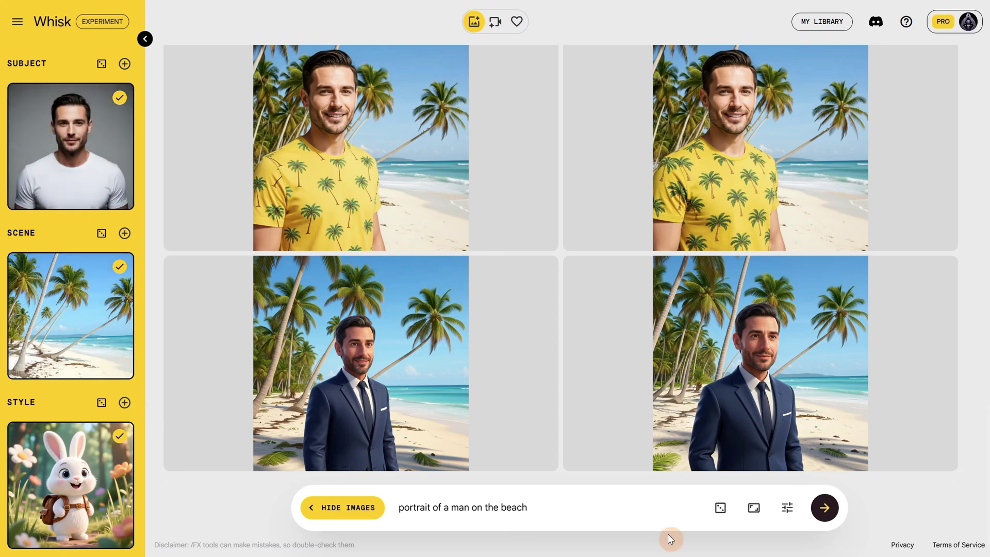
- Append "3d cartoon render, pixar style" to the beach portrait prompt and generate images twice
{"action": "left_click", "coordinate": [542, 504]}
{"action": "type", "text": "3d cartoon render, pixar style"}
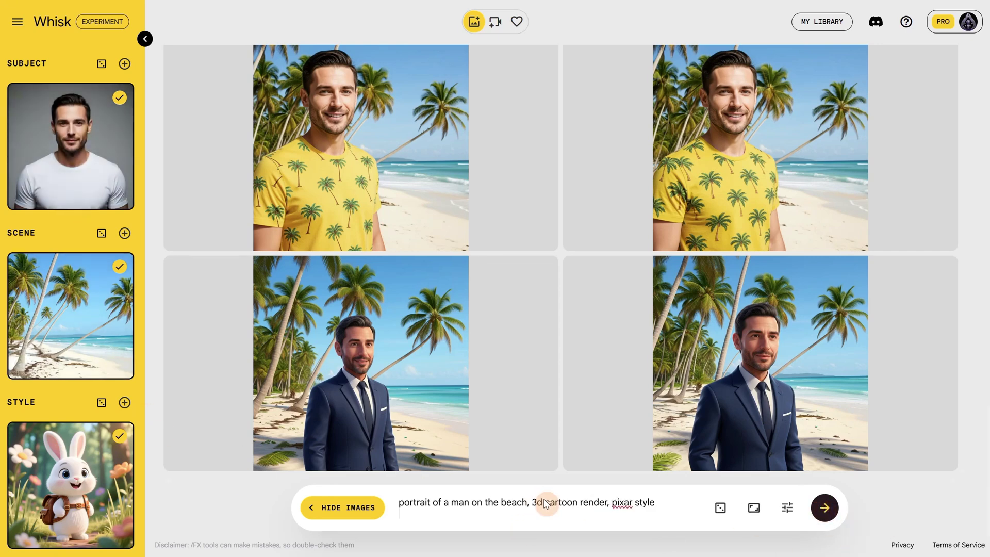
{"action": "left_click", "coordinate": [824, 508]}
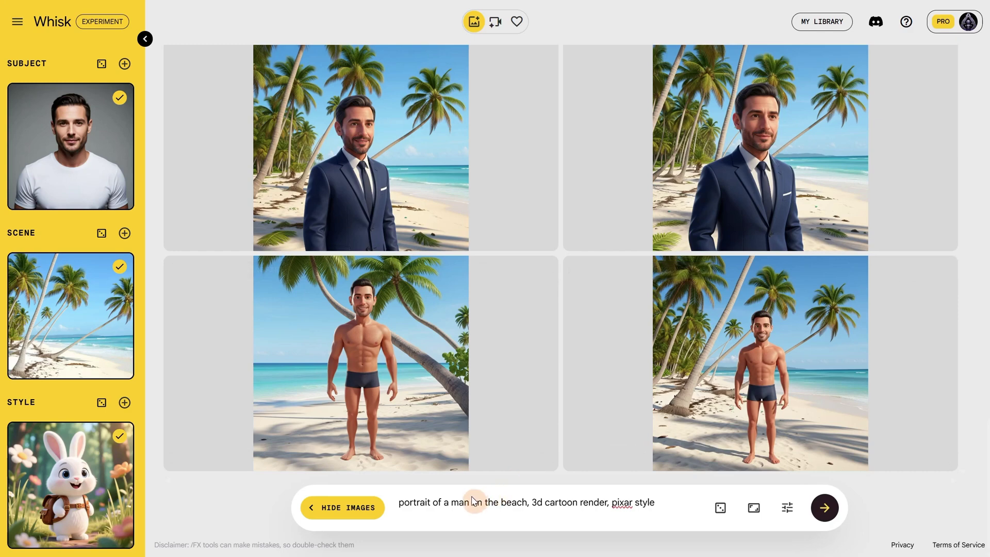
{"action": "left_click", "coordinate": [824, 516]}
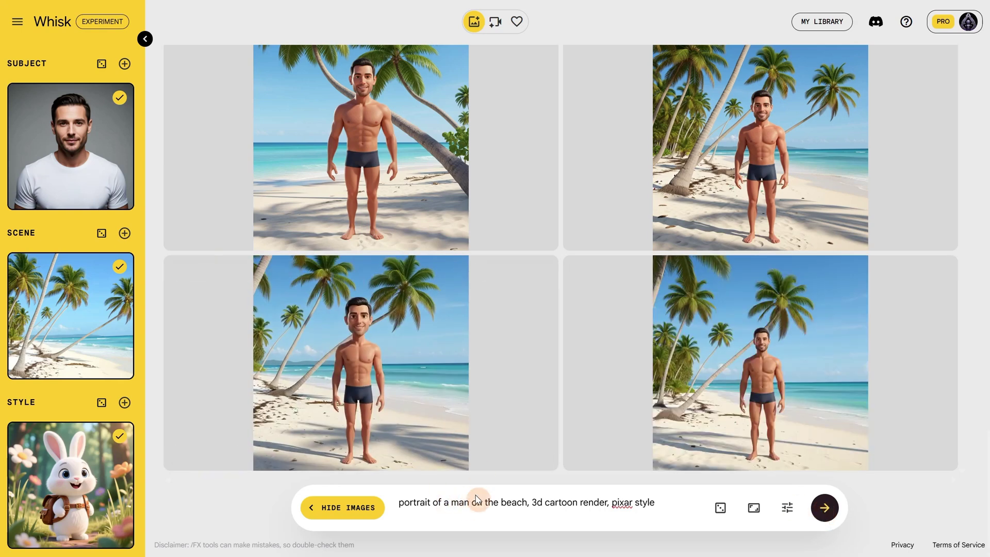
- Insert "in white tshirt" after "portrait of a man" in the prompt and generate images
{"action": "left_click", "coordinate": [472, 502]}
{"action": "type", "text": "in white tshirt"}
{"action": "left_click", "coordinate": [825, 507]}
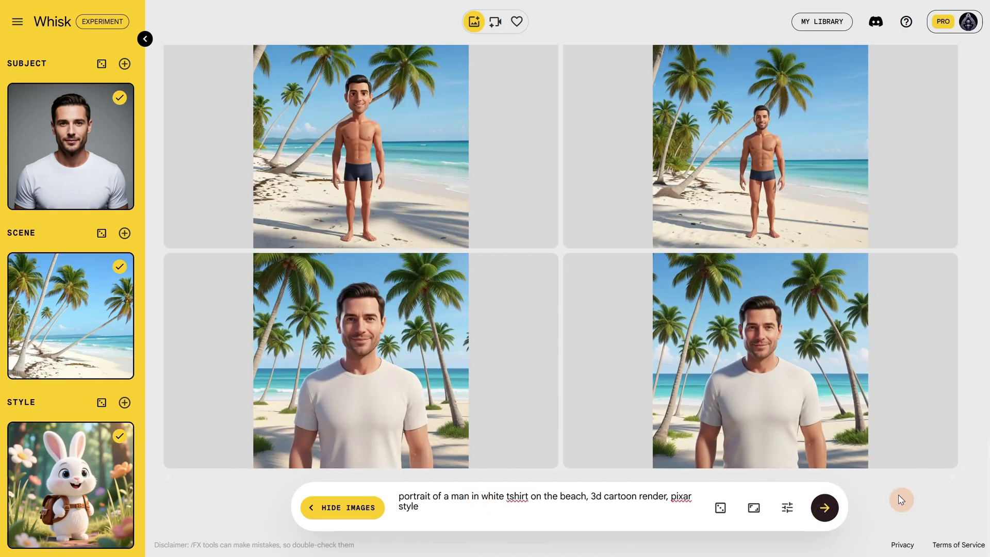
- Edit the second white T-shirt image with "the man walks away", generate it and view the image of the man from behind enlarged
{"action": "left_click", "coordinate": [769, 392]}
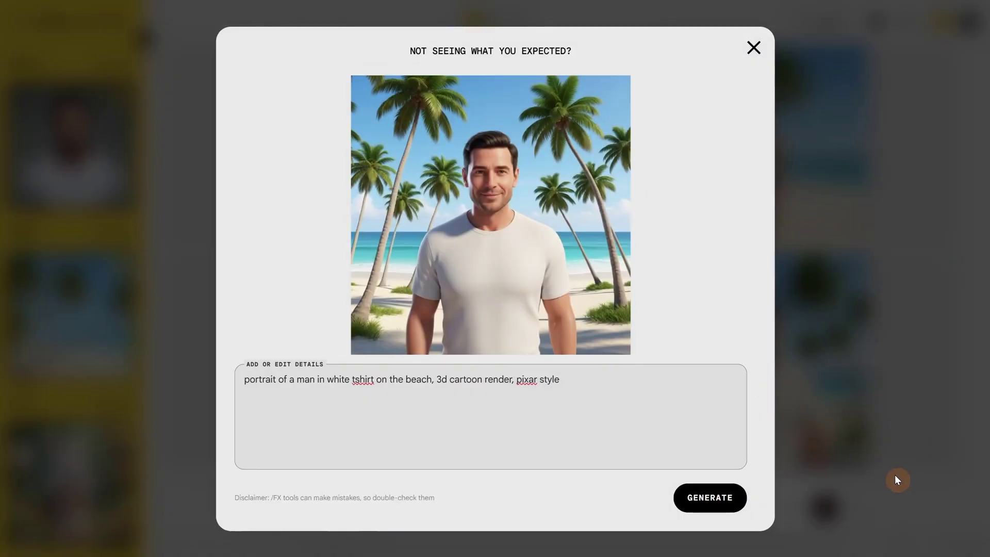
{"action": "left_click_drag", "start_coordinate": [588, 385], "coordinate": [119, 331]}
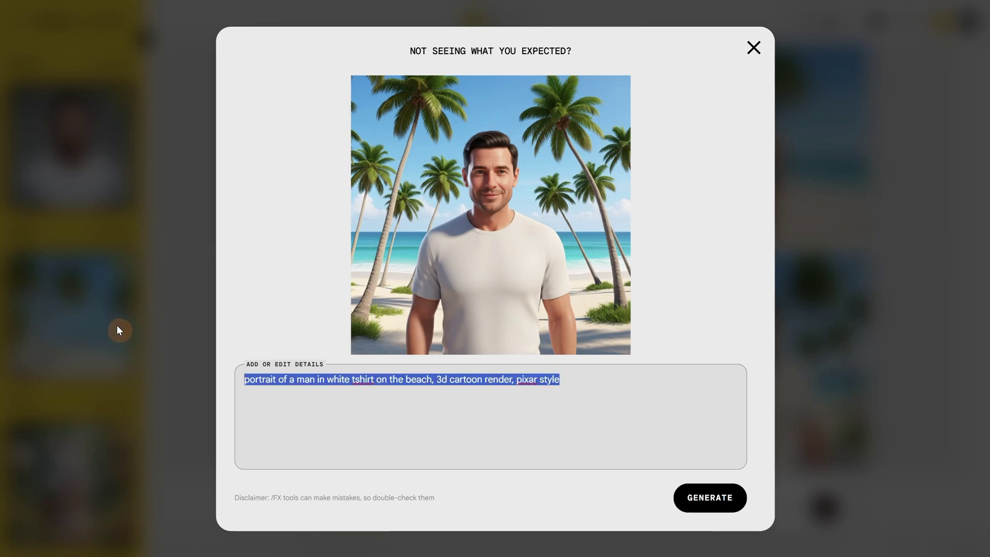
{"action": "type", "text": "the man walks away"}
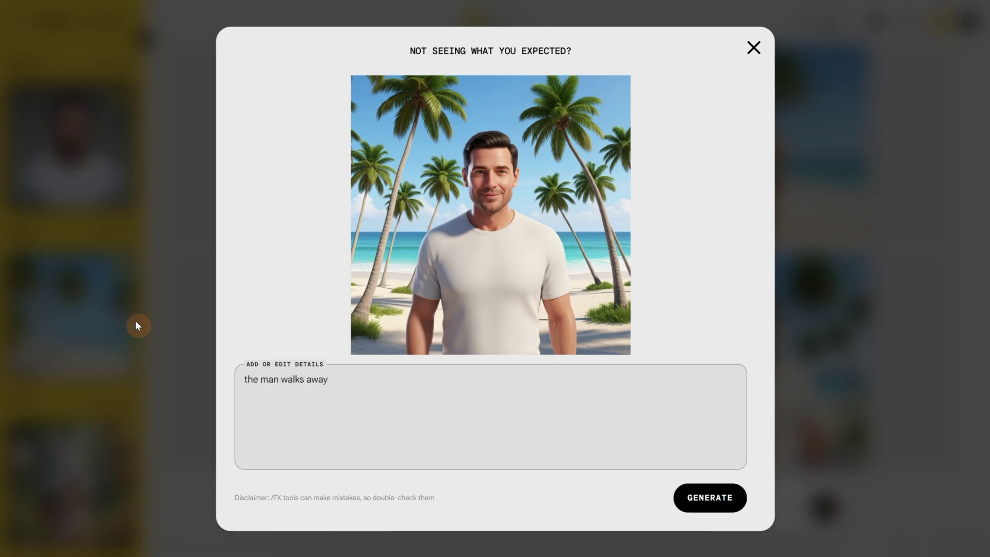
{"action": "left_click", "coordinate": [687, 510]}
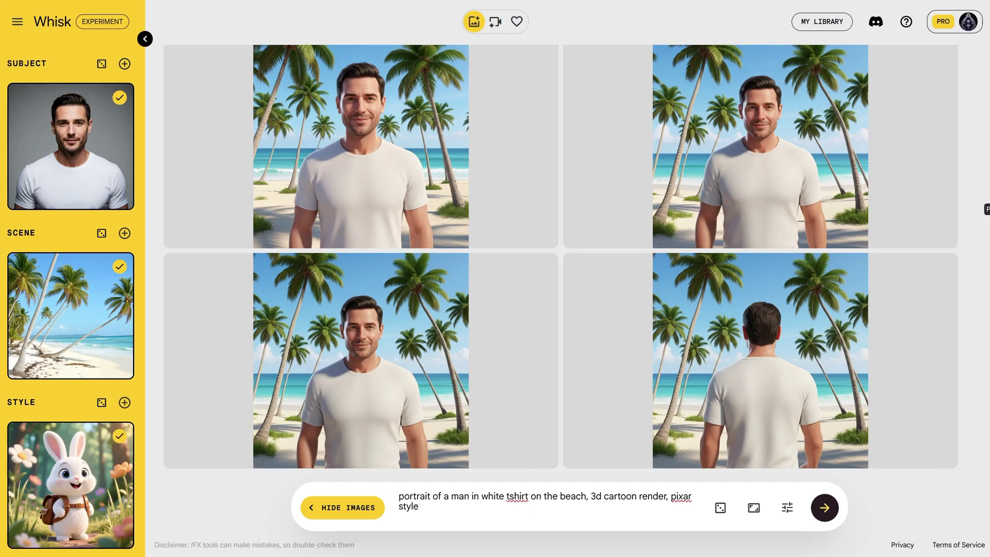
{"action": "left_click", "coordinate": [783, 364]}
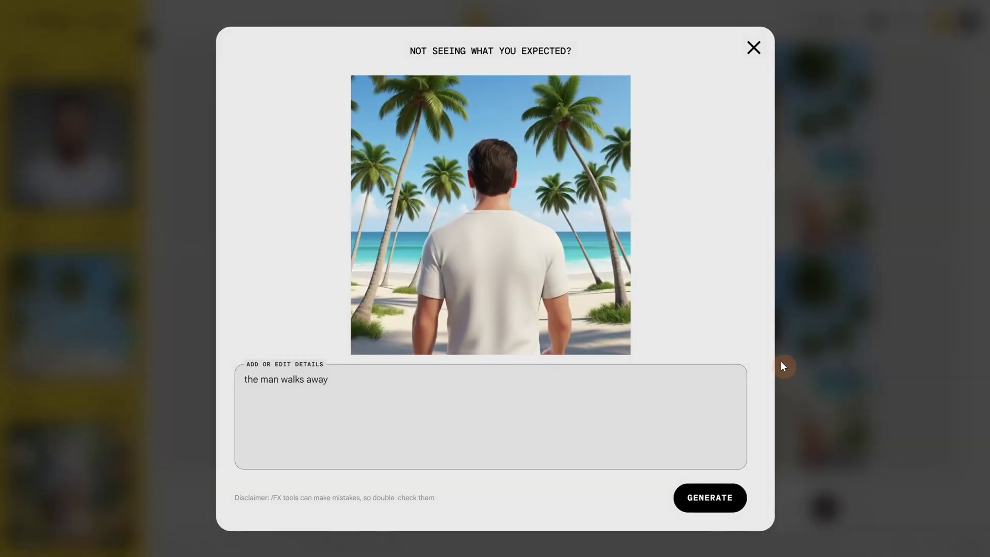
{"action": "left_click", "coordinate": [753, 48]}
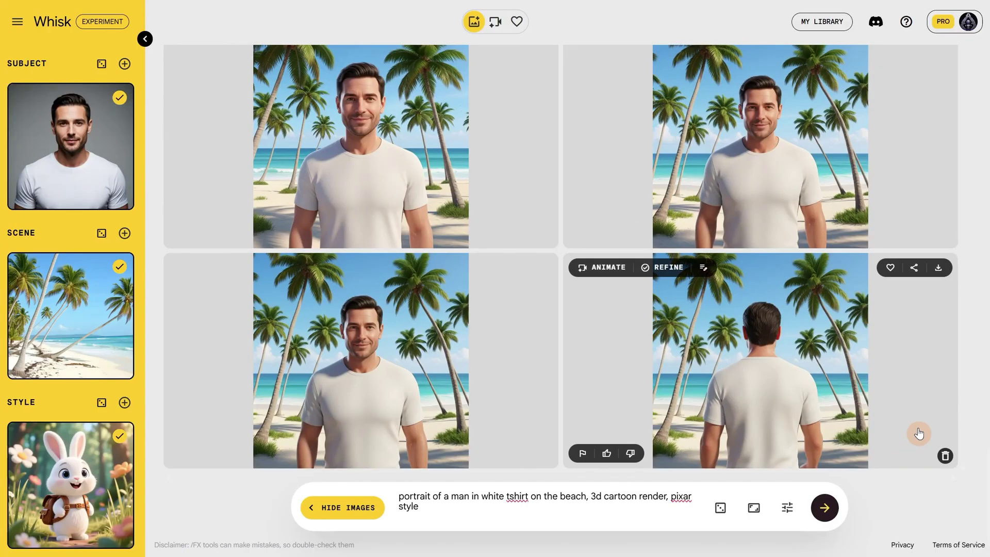
- Delete the bunny Style reference, change the prompt to "portrait of a man in white tshirt on the beach, at sunset" and generate images
{"action": "left_click", "coordinate": [119, 535]}
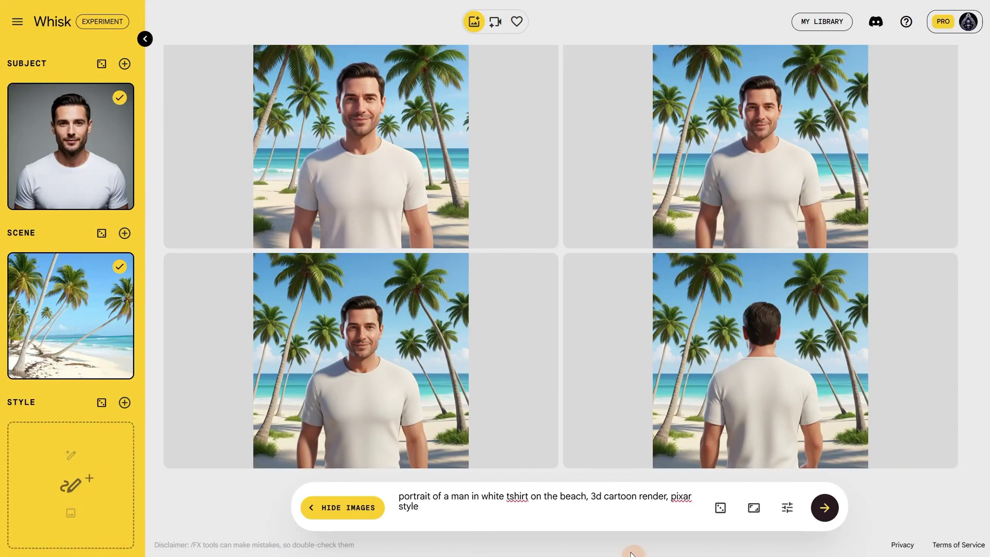
{"action": "left_click_drag", "start_coordinate": [587, 496], "coordinate": [700, 511]}
{"action": "key", "text": "BackSpace"}
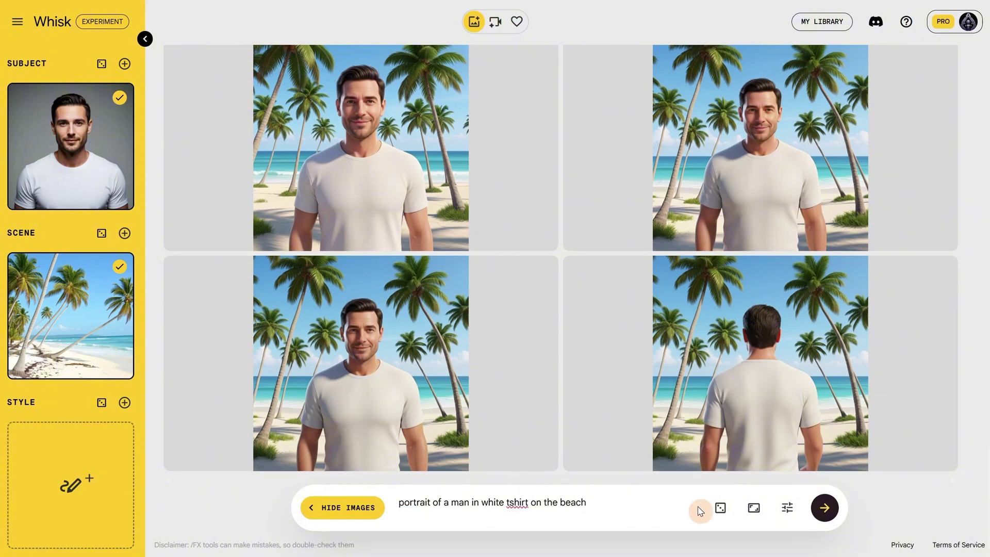
{"action": "key", "text": "Return"}
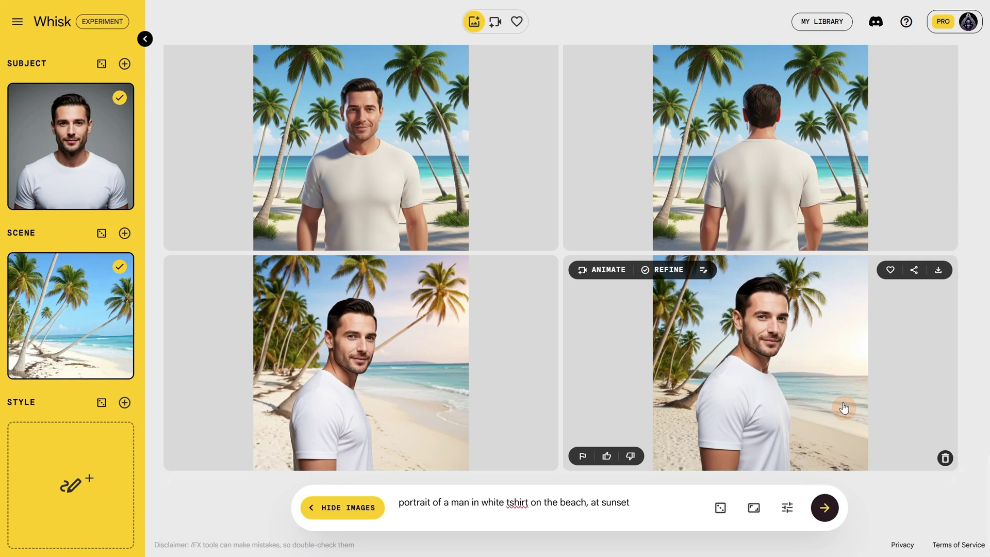
- Add a second Subject reference generated from "portrait photo of a woman with purple hair" and delete it
{"action": "left_click", "coordinate": [124, 64]}
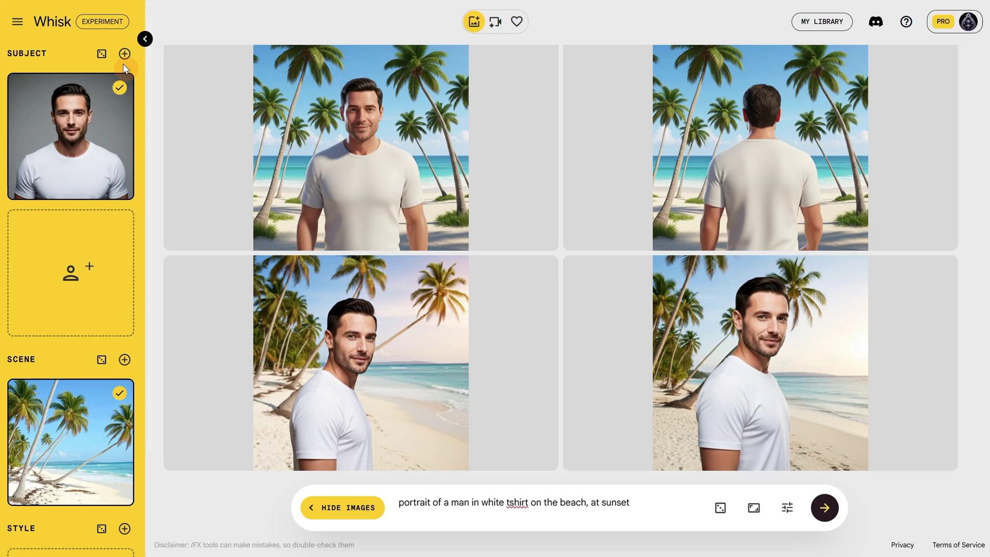
{"action": "mouse_move", "coordinate": [85, 255]}
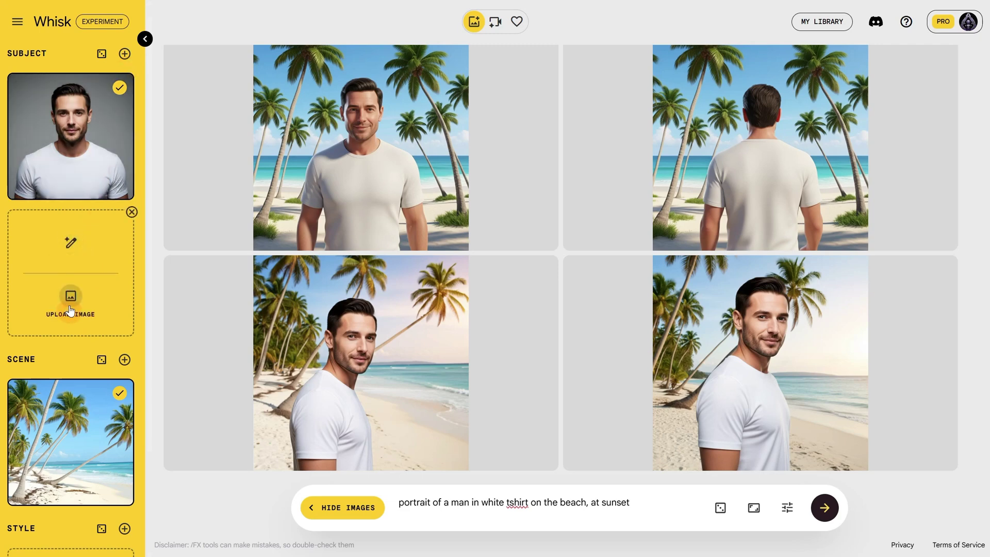
{"action": "left_click", "coordinate": [72, 255]}
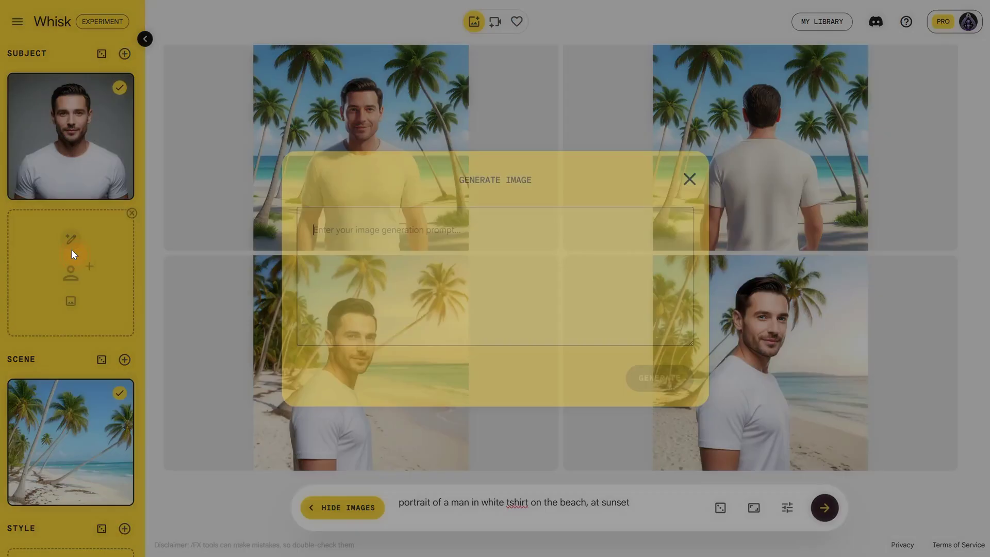
{"action": "type", "text": "portrait photo of a woman with purple hair"}
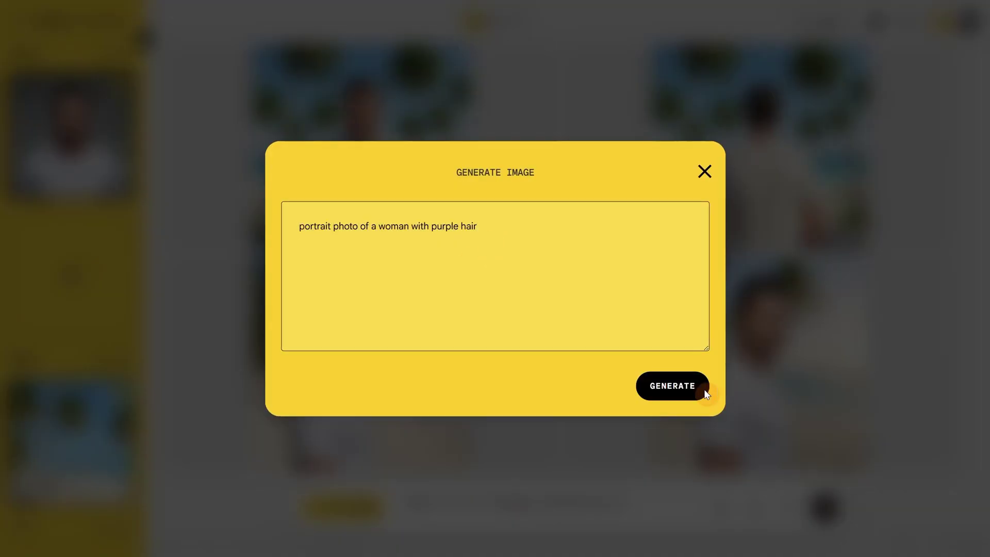
{"action": "left_click", "coordinate": [697, 388]}
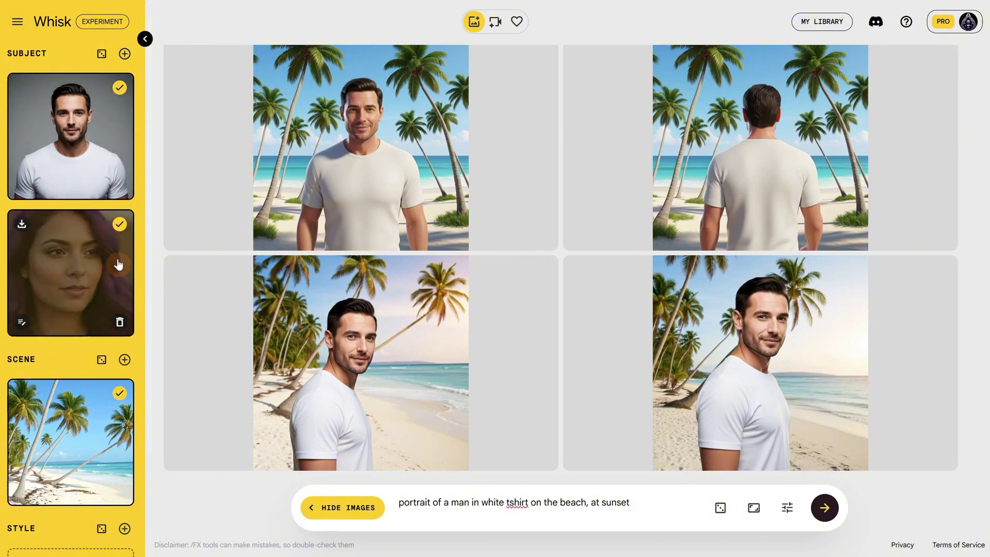
{"action": "left_click", "coordinate": [74, 276]}
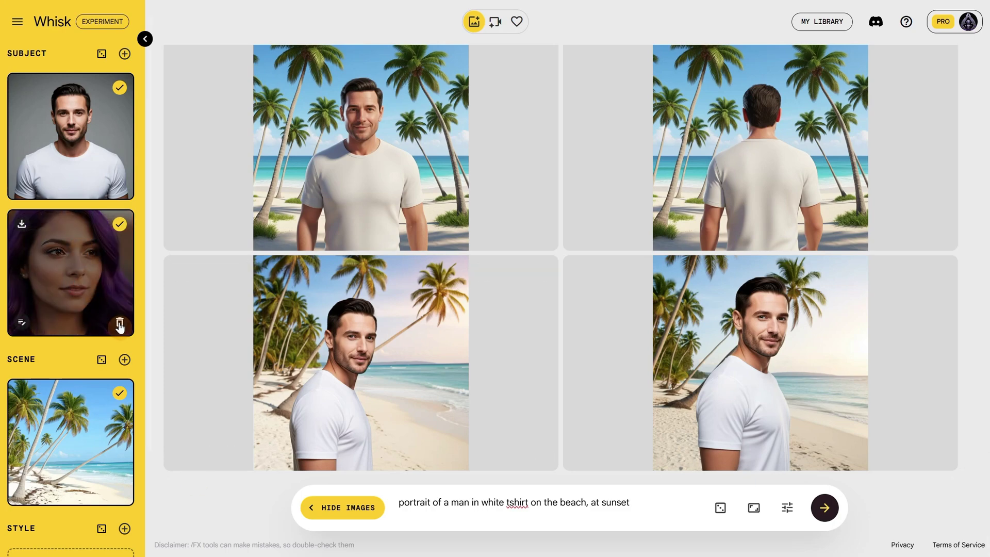
{"action": "left_click", "coordinate": [119, 325]}
- Add a second Subject reference by uploading "Woman Portrait.png"
{"action": "left_click", "coordinate": [124, 54]}
{"action": "left_click", "coordinate": [94, 309]}
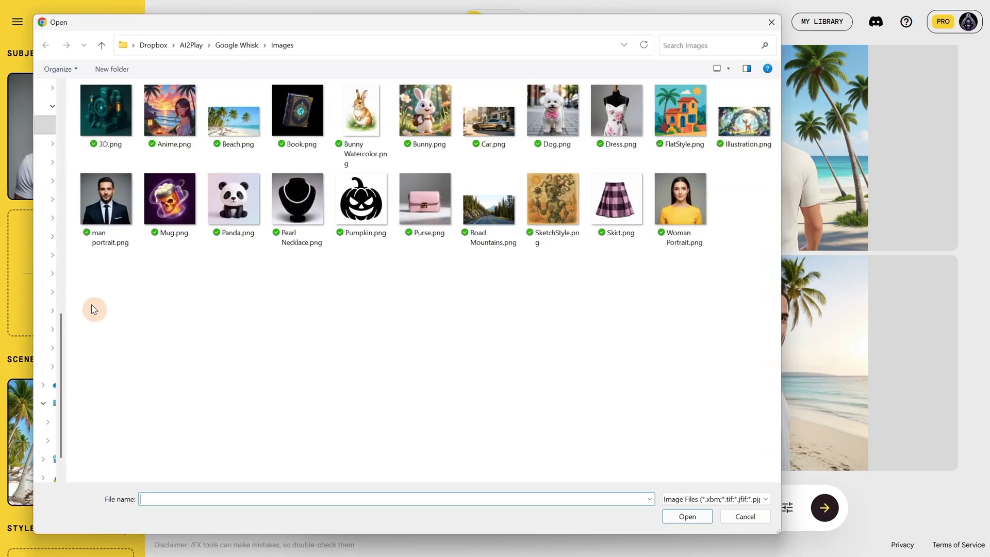
{"action": "double_click", "coordinate": [673, 204]}
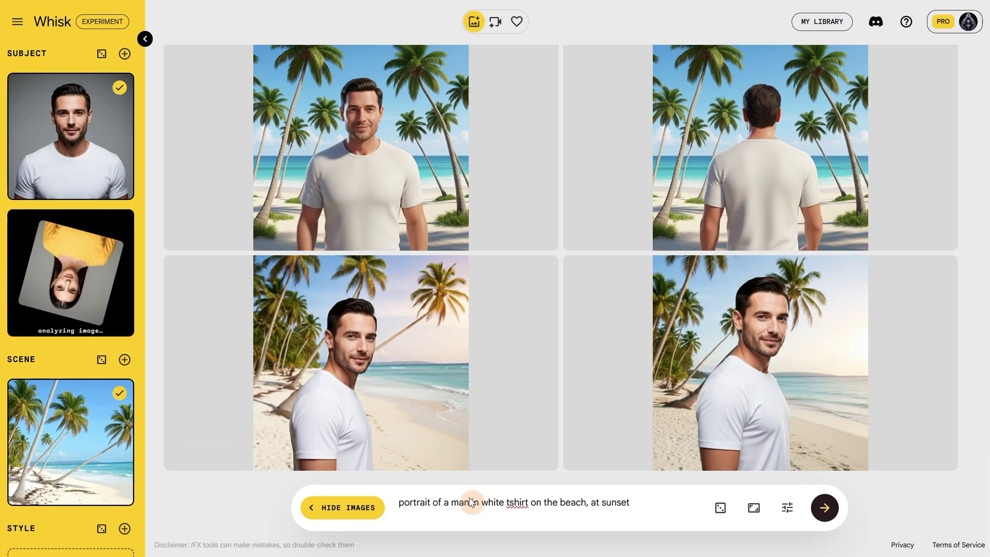
- Change the prompt to "portrait of a man and a woman on the beach, taking a selfie as a couple" and generate images
{"action": "type", "text": "and a woman"}
{"action": "left_click_drag", "start_coordinate": [528, 502], "coordinate": [707, 519]}
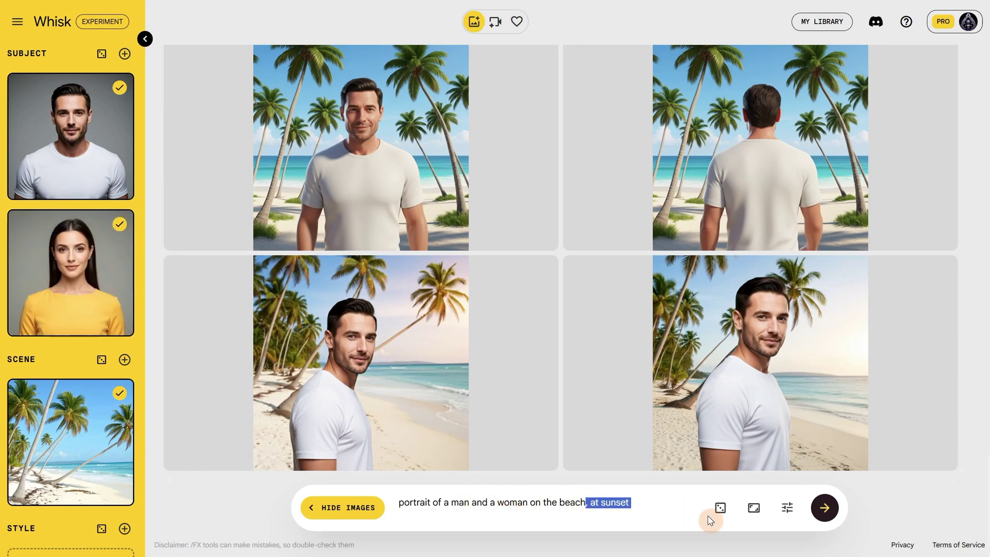
{"action": "type", "text": "takiunig a selfie as a couple"}
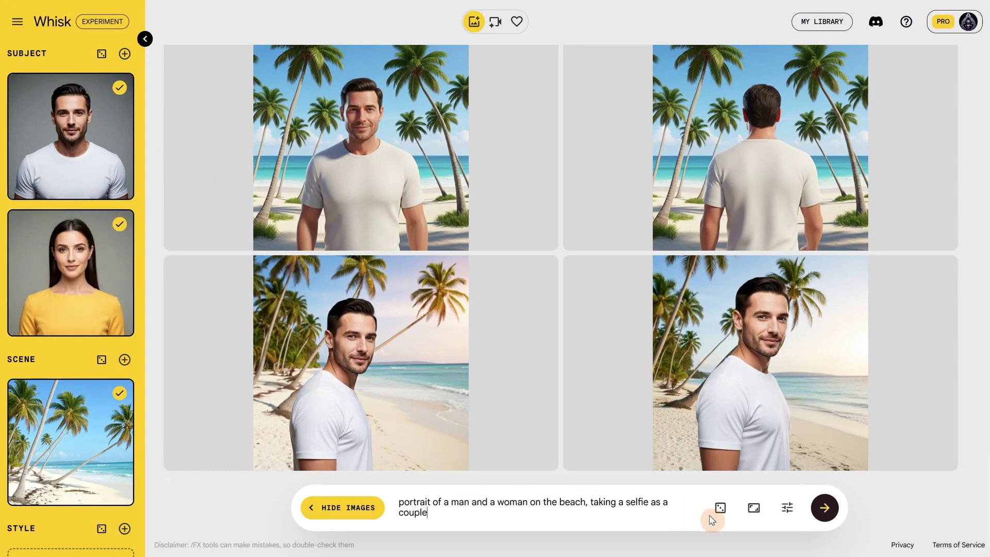
{"action": "left_click", "coordinate": [827, 509]}
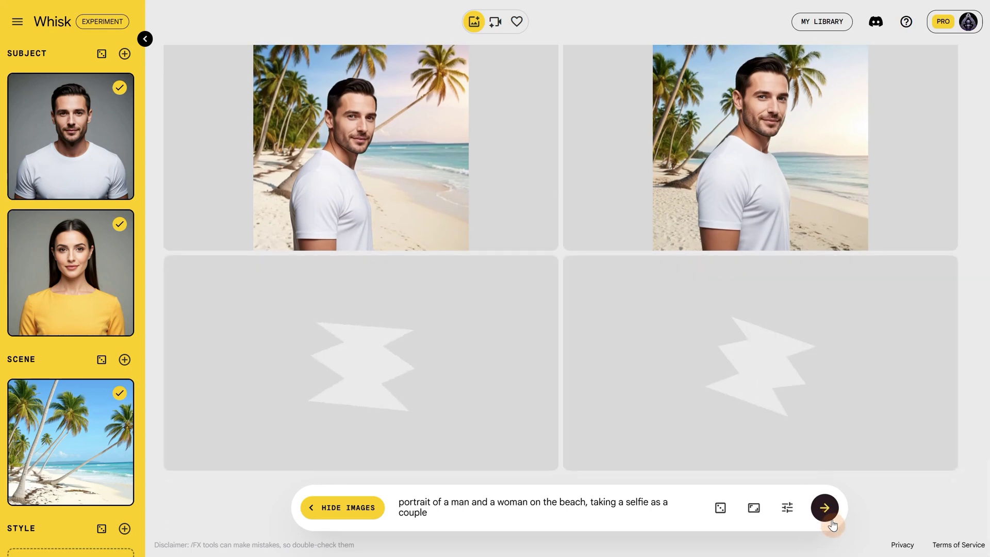
- Roll three random prompt ideas and clear the prompt
{"action": "left_click", "coordinate": [721, 508]}
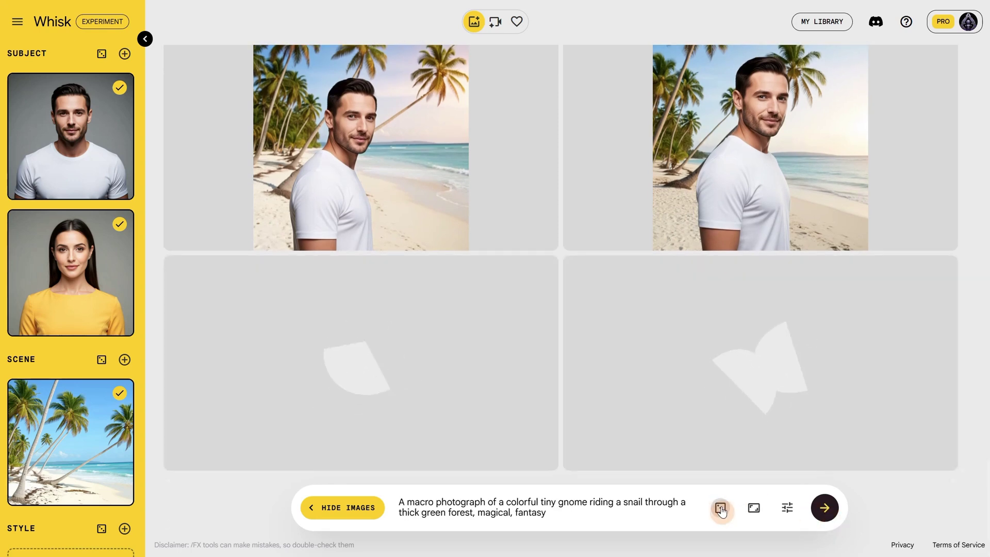
{"action": "left_click", "coordinate": [721, 509]}
{"action": "left_click", "coordinate": [721, 509]}
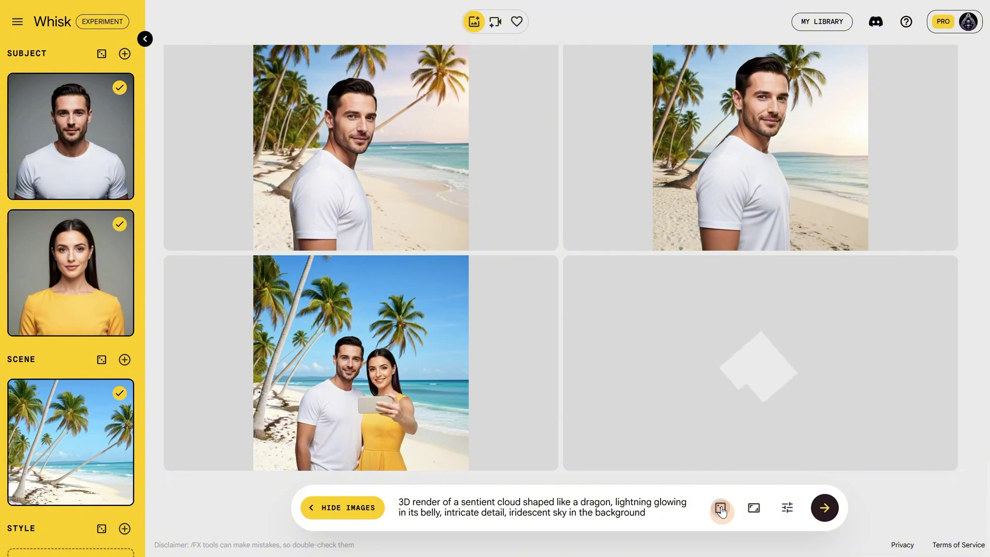
{"action": "triple_click", "coordinate": [670, 508]}
{"action": "key", "text": "BackSpace"}
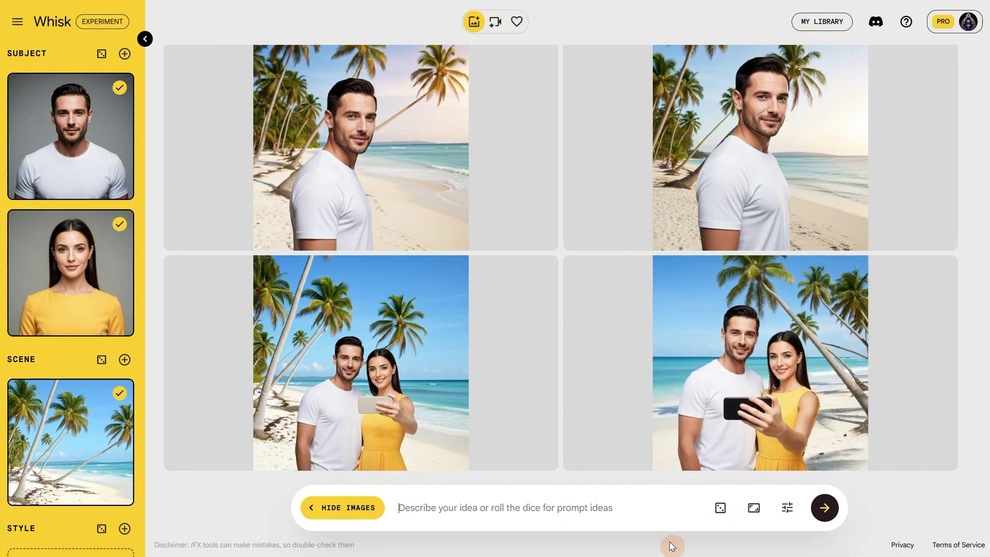
- Open the second selfie image of the couple for viewing and return to the workspace
{"action": "left_click", "coordinate": [735, 360]}
{"action": "left_click", "coordinate": [891, 480]}
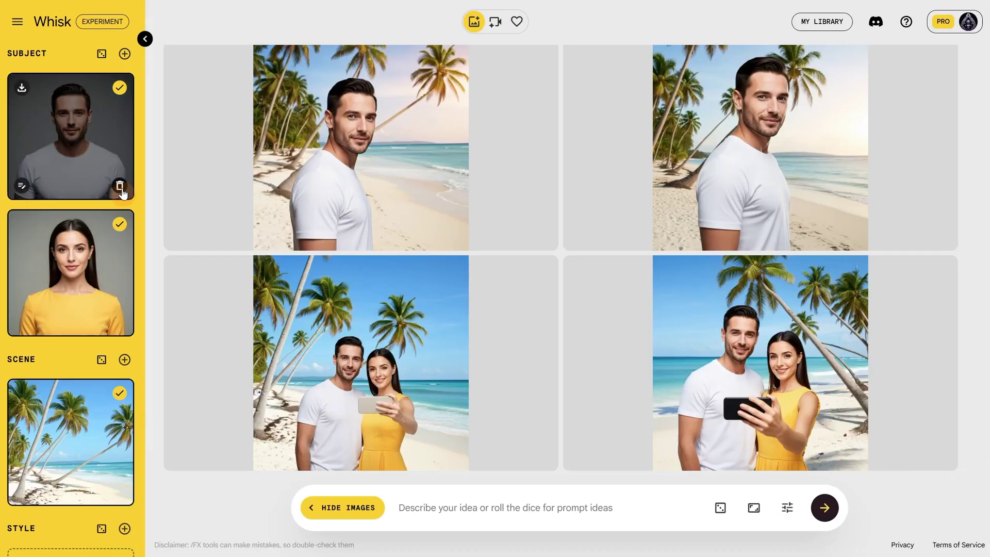
- Remove the man from the Subject references and replace the beach Scene reference with "Car.png"
{"action": "left_click", "coordinate": [119, 196]}
{"action": "mouse_move", "coordinate": [119, 286]}
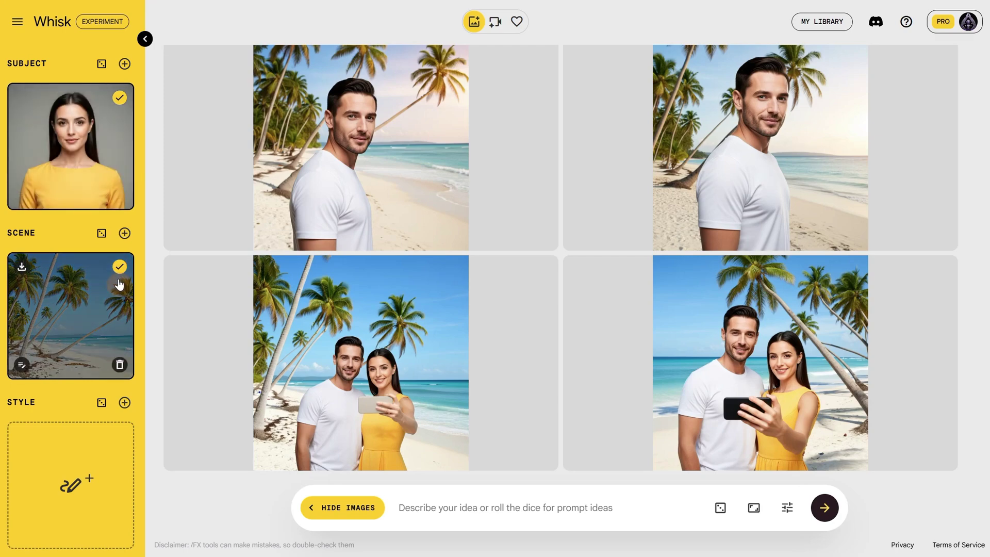
{"action": "left_click", "coordinate": [119, 367]}
{"action": "left_click", "coordinate": [74, 344]}
{"action": "left_click", "coordinate": [500, 126]}
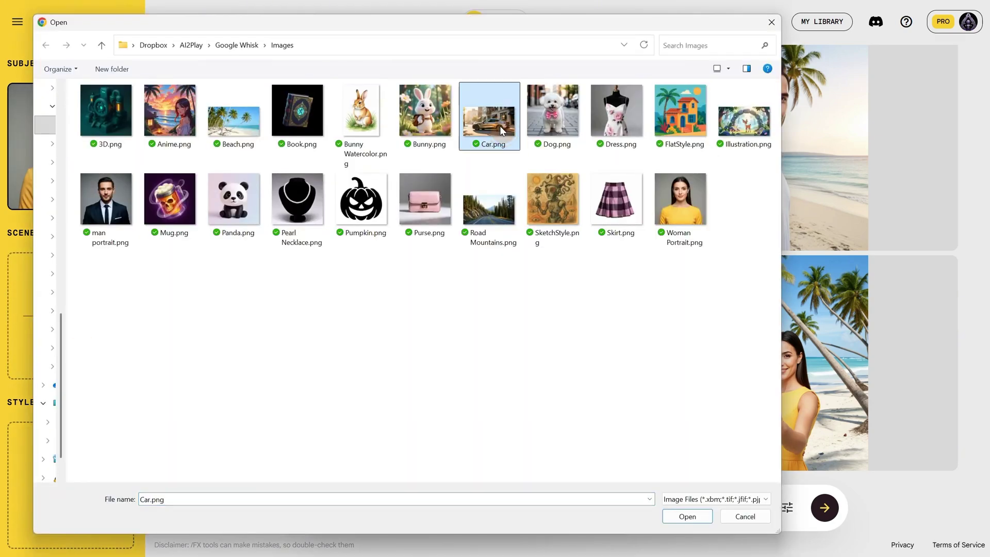
{"action": "double_click", "coordinate": [499, 126]}
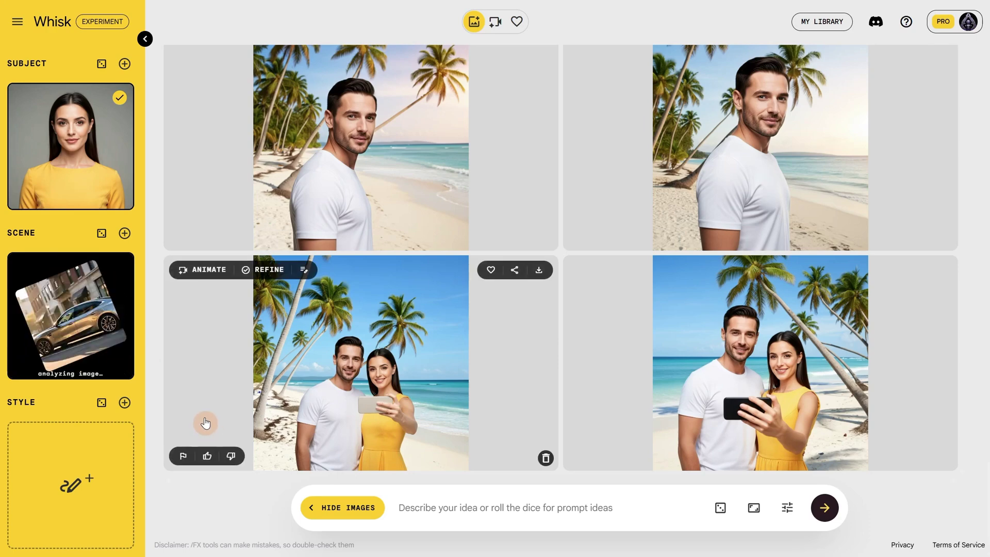
- Generate images from the prompt "portrait of a woman" and again from "portrait of a woman on the street"
{"action": "left_click", "coordinate": [466, 509]}
{"action": "type", "text": "portrait of a woman"}
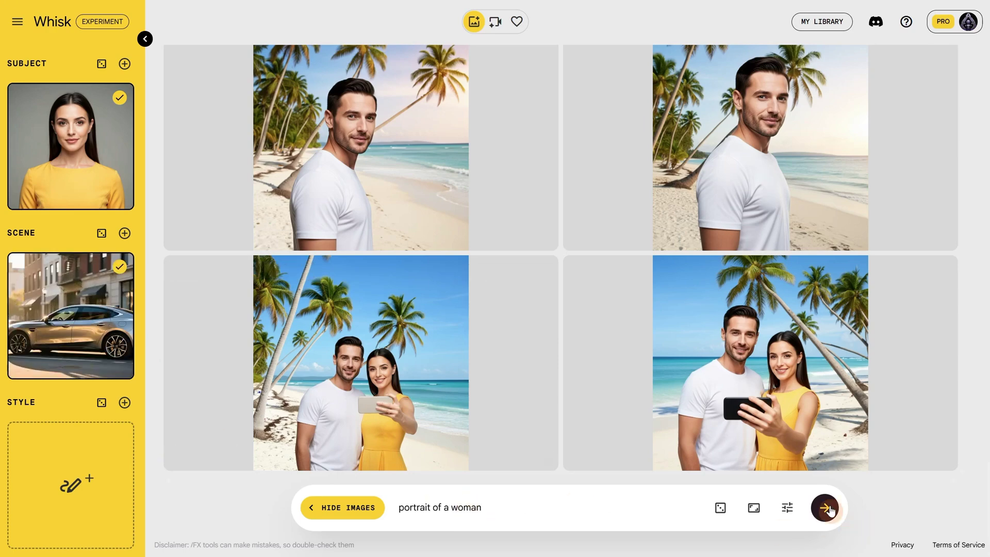
{"action": "left_click", "coordinate": [825, 508]}
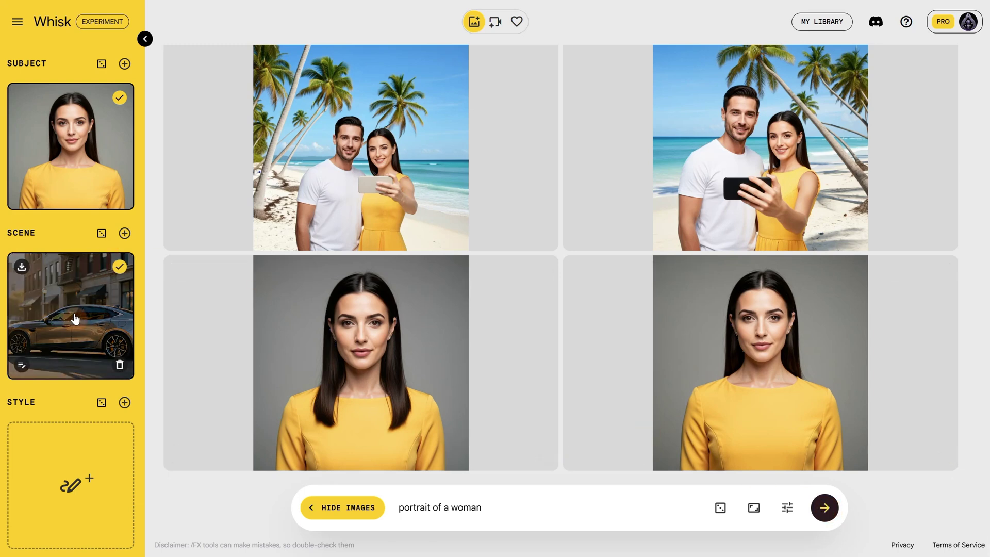
{"action": "left_click", "coordinate": [515, 524]}
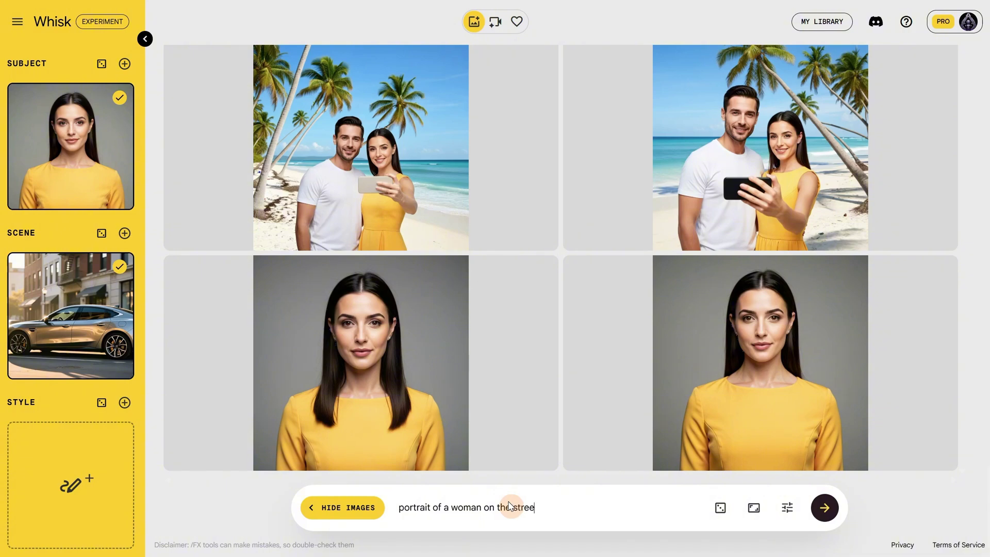
{"action": "key", "text": "Return"}
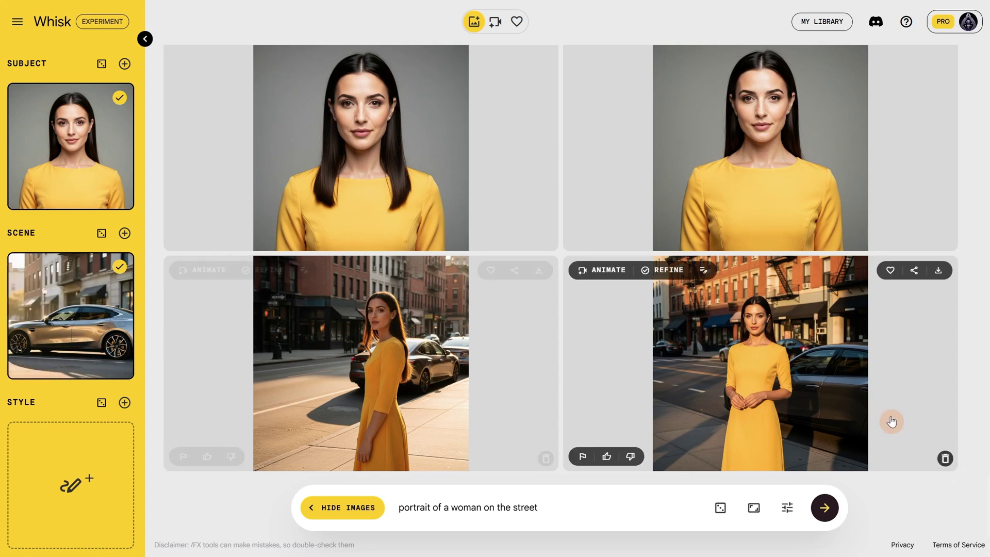
- Add a second Subject reference by uploading "Dress.png"
{"action": "left_click", "coordinate": [125, 63]}
{"action": "left_click", "coordinate": [95, 230]}
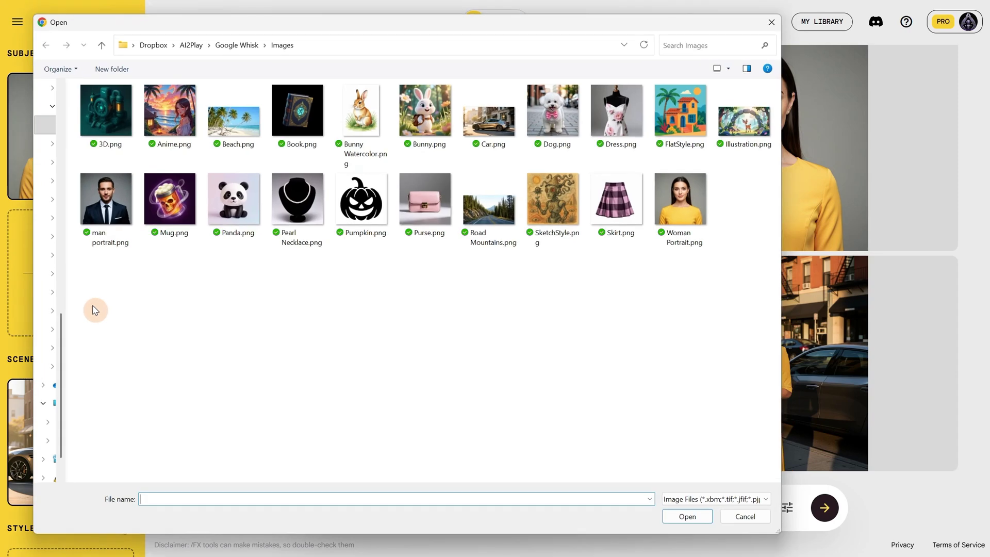
{"action": "double_click", "coordinate": [620, 127]}
- Change the prompt to "portrait of a woman wearing a white dress with flowers, on the street next to a car" and generate images
{"action": "left_click", "coordinate": [484, 507]}
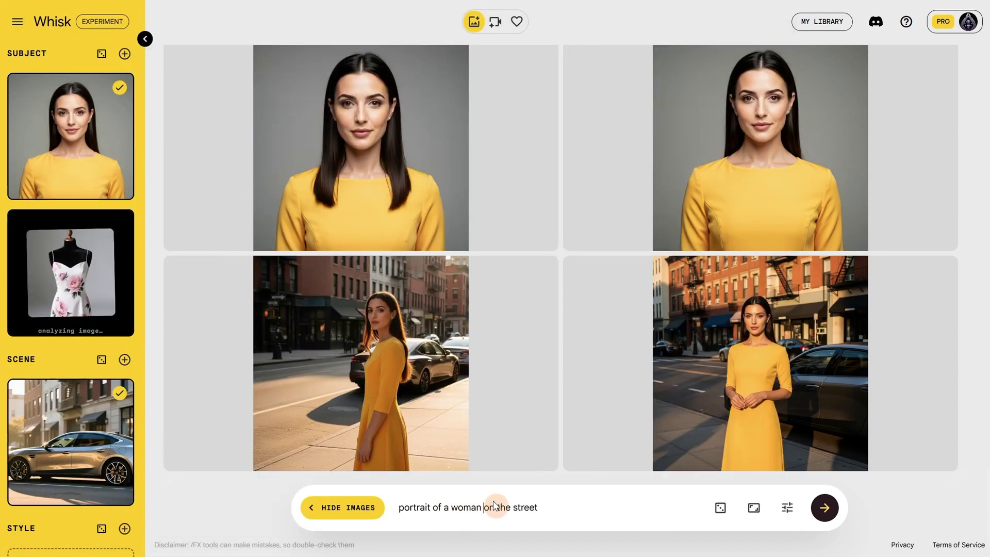
{"action": "type", "text": "wearing a white dress with flowers,"}
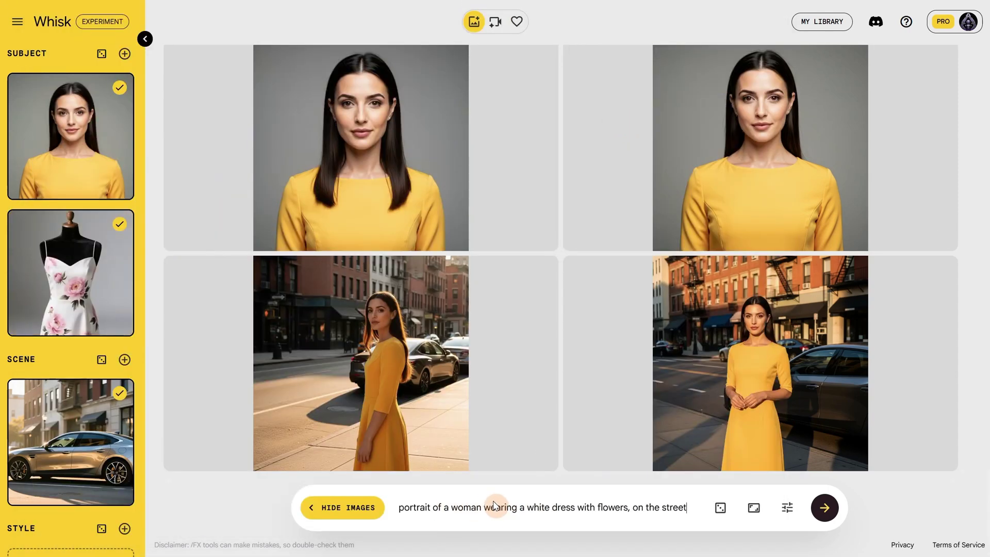
{"action": "type", "text": " on the street next to a car"}
{"action": "left_click", "coordinate": [824, 508]}
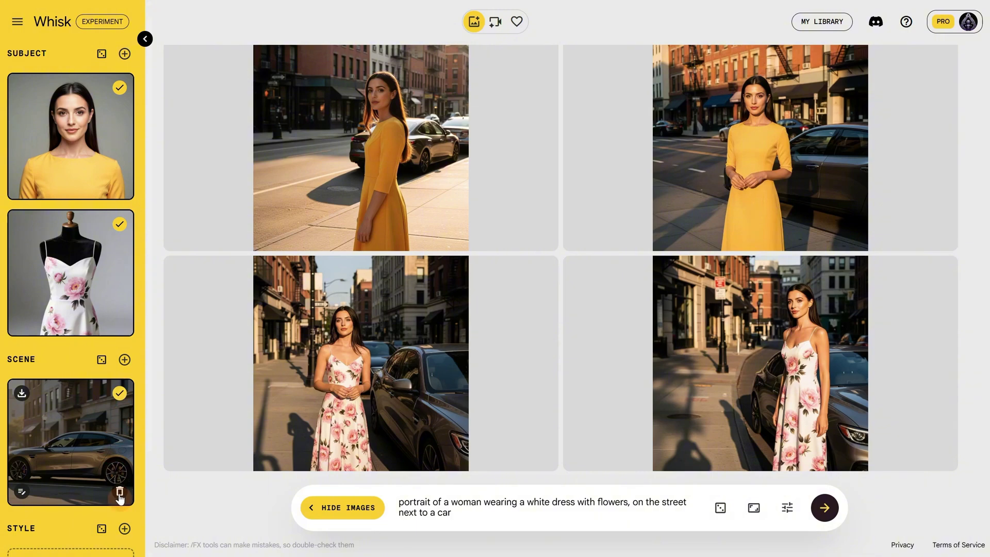
- Remove the car Scene reference, shorten the prompt to "portrait of a woman wearing a white dress with flowers" and generate images
{"action": "left_click", "coordinate": [120, 494]}
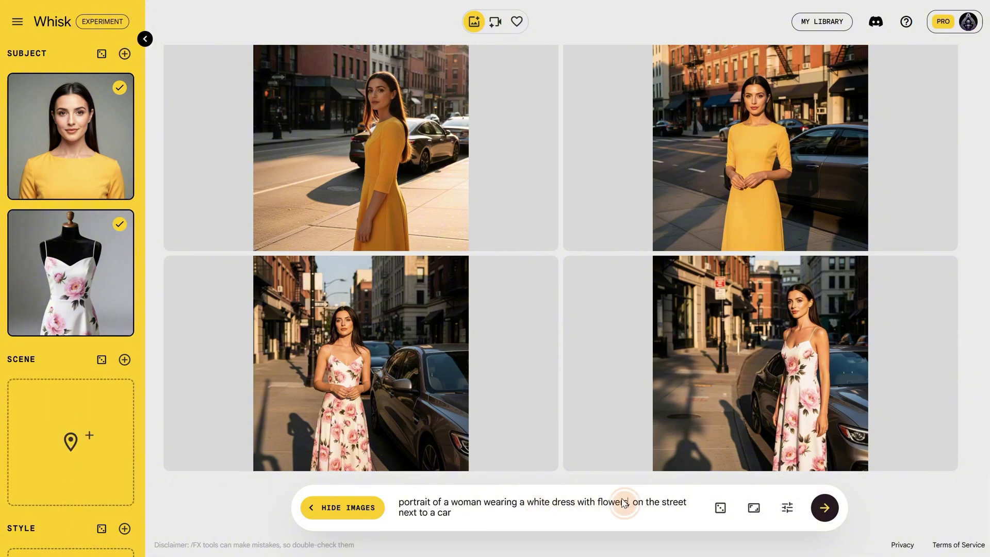
{"action": "left_click_drag", "start_coordinate": [630, 503], "coordinate": [858, 525]}
{"action": "key", "text": "BackSpace"}
{"action": "key", "text": "Return"}
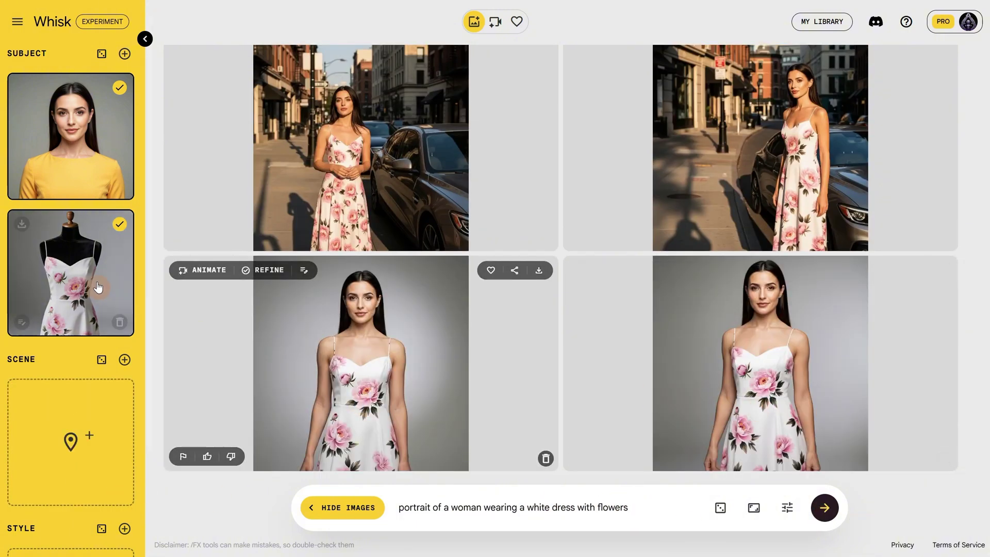
- Compare the new floral dress portraits with the dress reference and view the first one enlarged
{"action": "mouse_move", "coordinate": [71, 308]}
{"action": "mouse_move", "coordinate": [796, 439]}
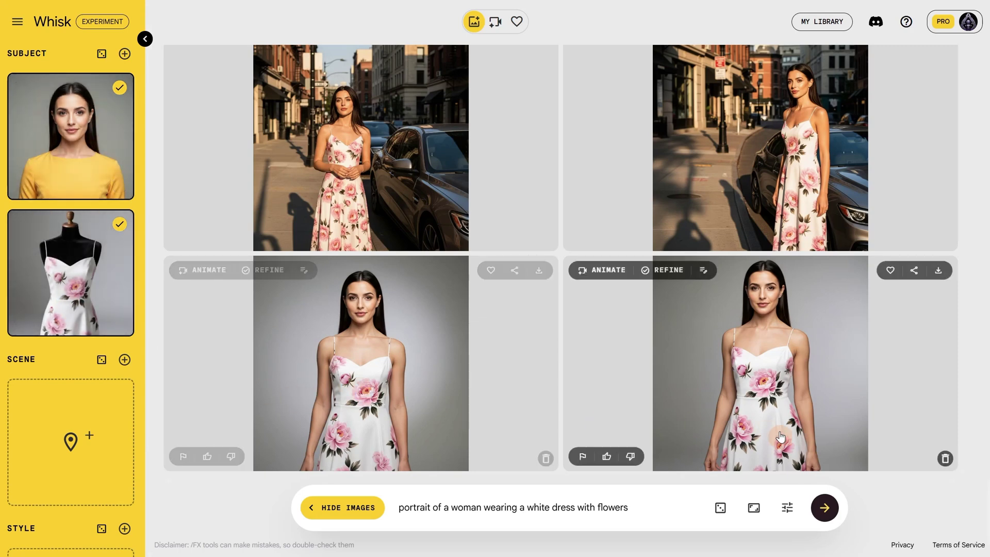
{"action": "mouse_move", "coordinate": [415, 398]}
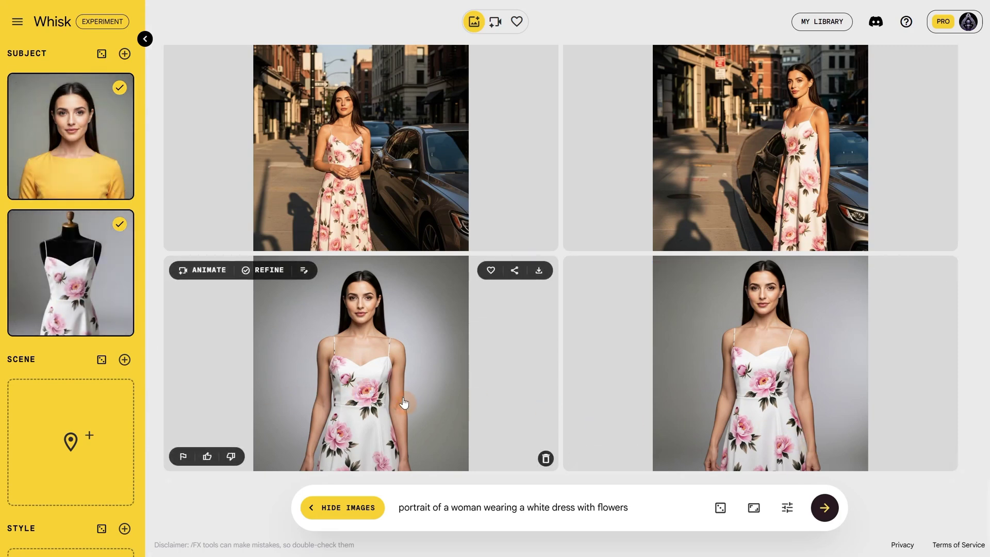
{"action": "left_click", "coordinate": [408, 422]}
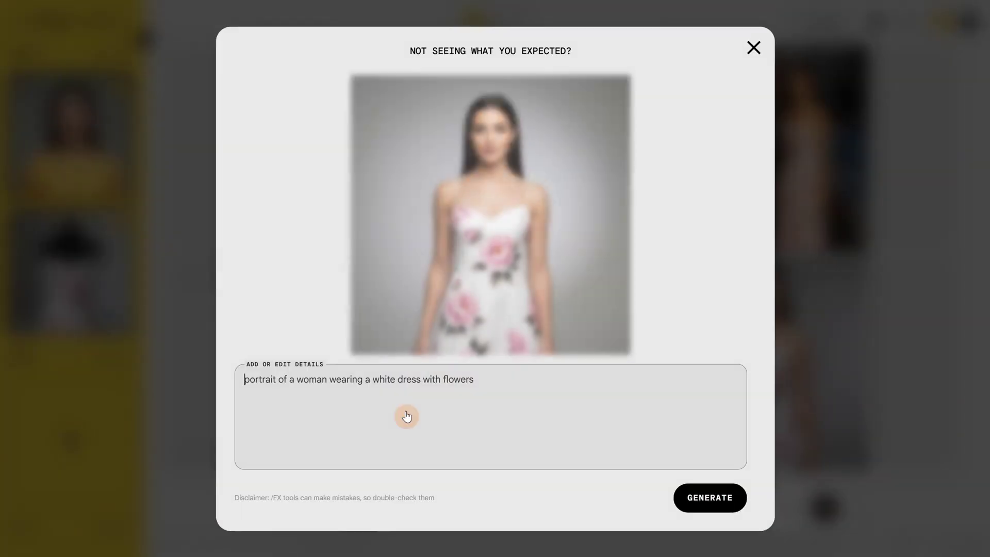
{"action": "left_click", "coordinate": [872, 425]}
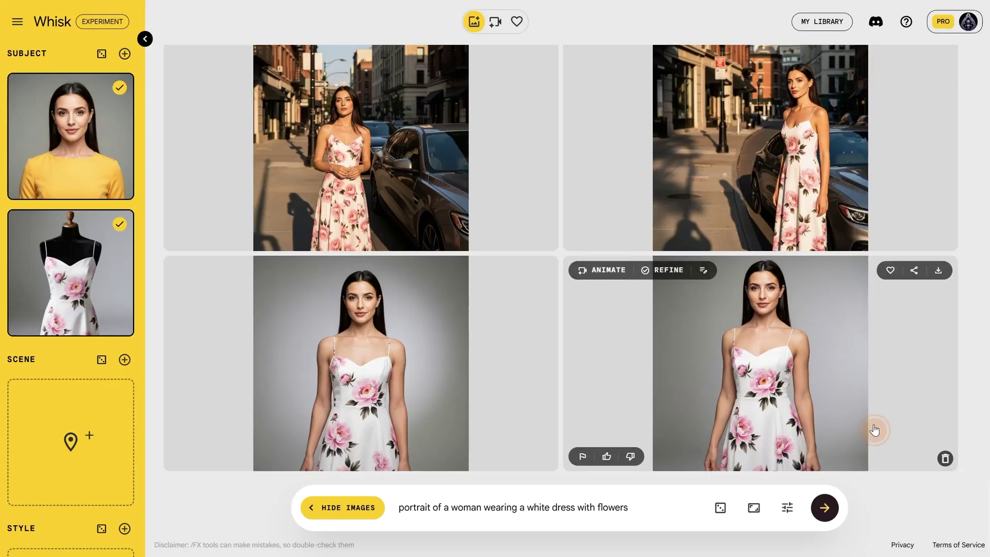
- Add a third Subject reference by uploading "Purse.png"
{"action": "left_click", "coordinate": [124, 56]}
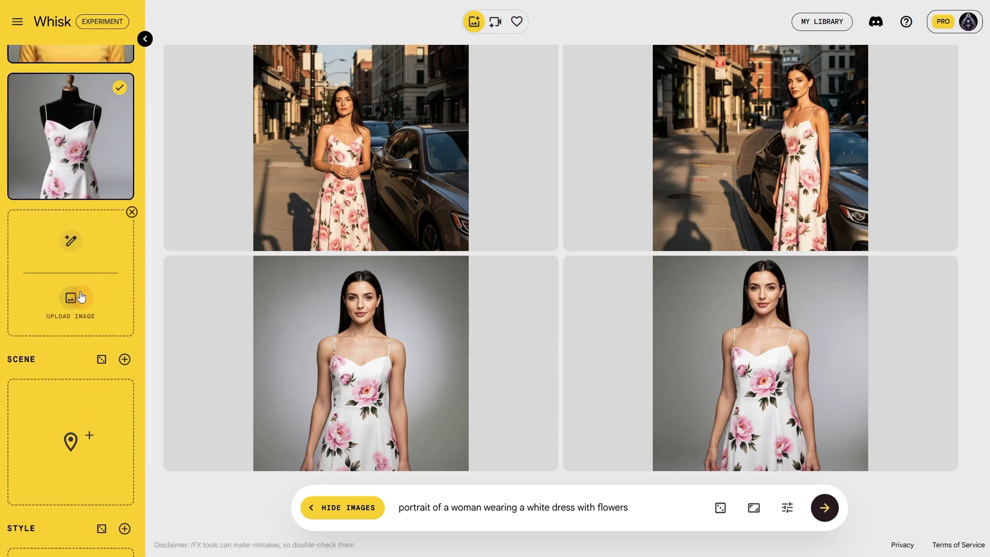
{"action": "left_click", "coordinate": [79, 310]}
{"action": "left_click", "coordinate": [420, 194]}
{"action": "left_click", "coordinate": [688, 516]}
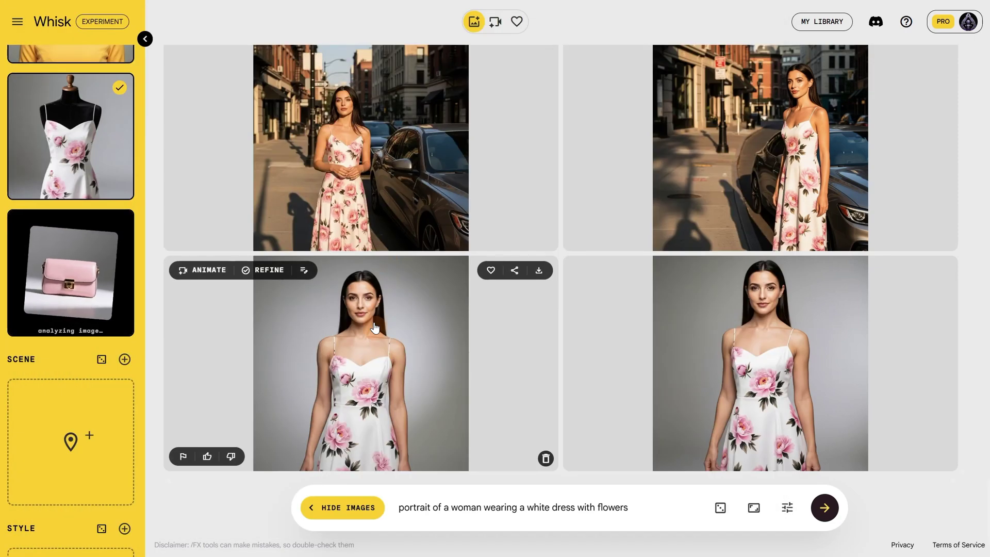
- Extend the prompt with ", holding a pink purse" and generate two batches of images
{"action": "type", "text": ", holding a pink purse"}
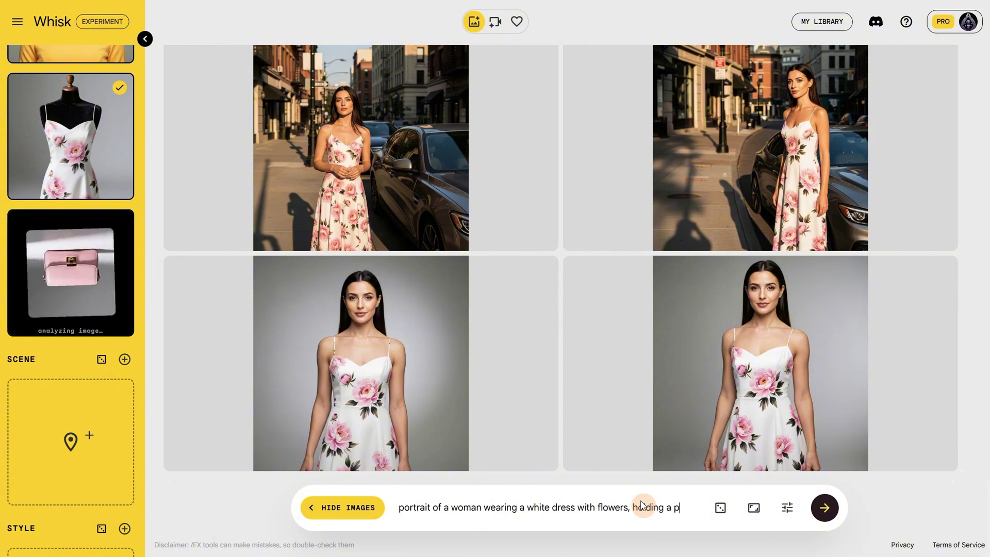
{"action": "left_click", "coordinate": [825, 508]}
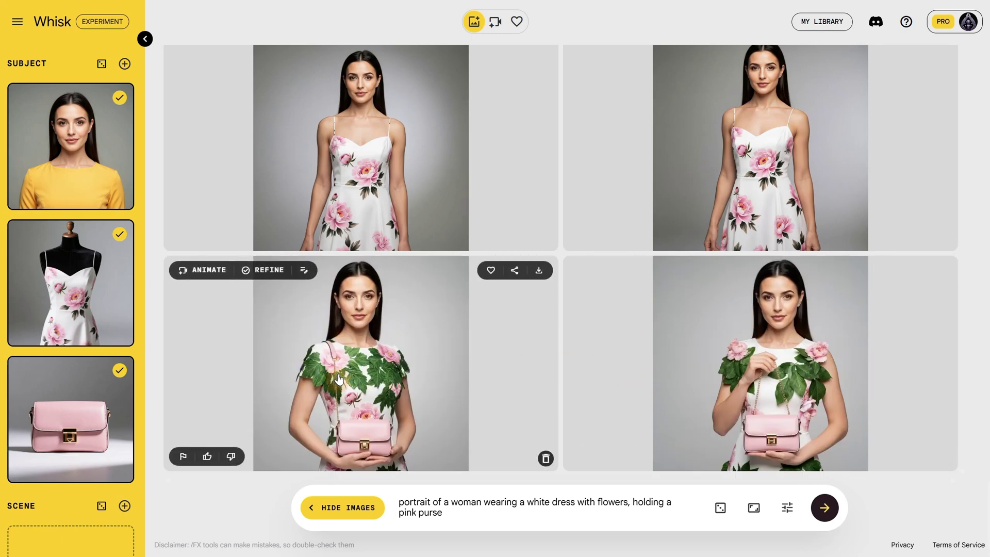
{"action": "left_click", "coordinate": [831, 515]}
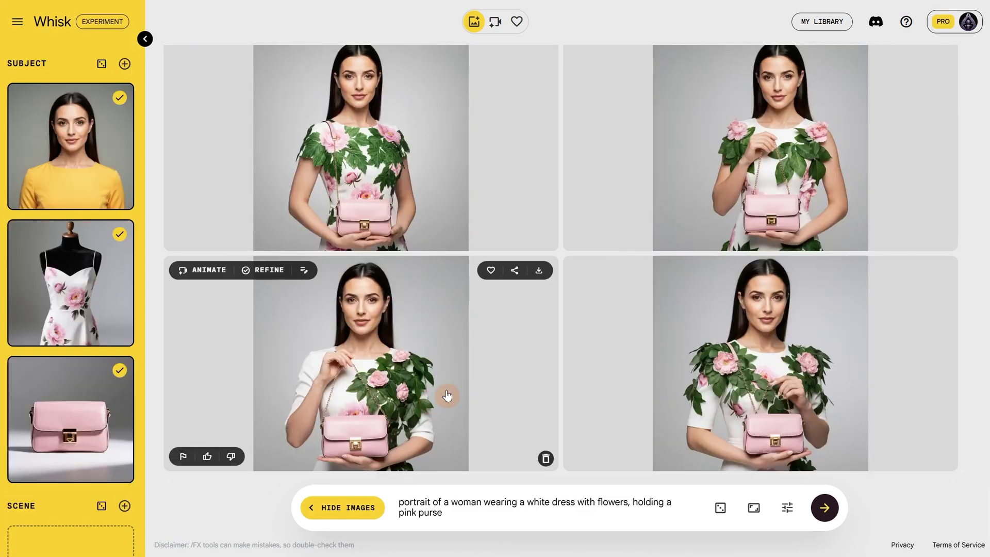
- Download the first studio portrait in the floral dress without the purse as "woman in dress"
{"action": "scroll", "coordinate": [751, 238], "scroll_direction": "down", "scroll_amount": 5}
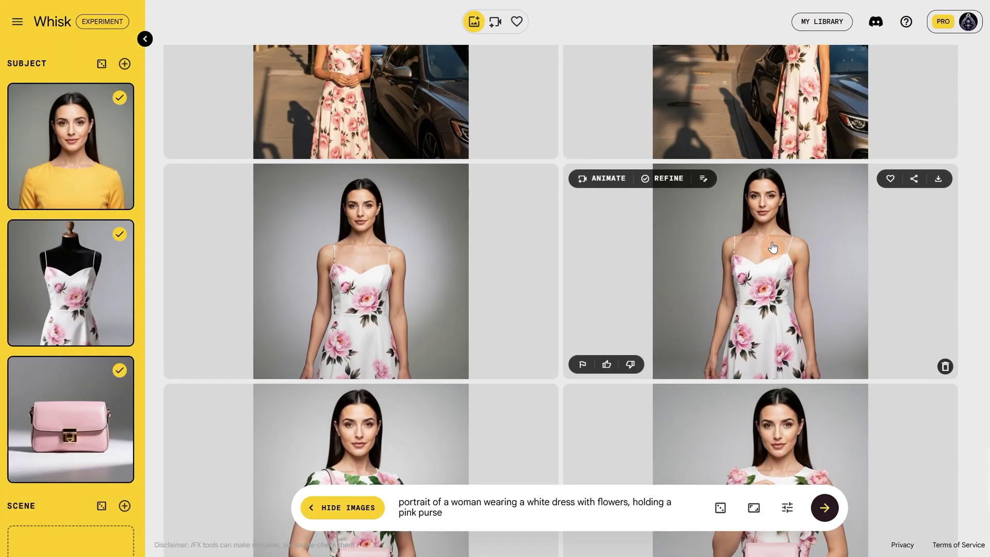
{"action": "mouse_move", "coordinate": [425, 272]}
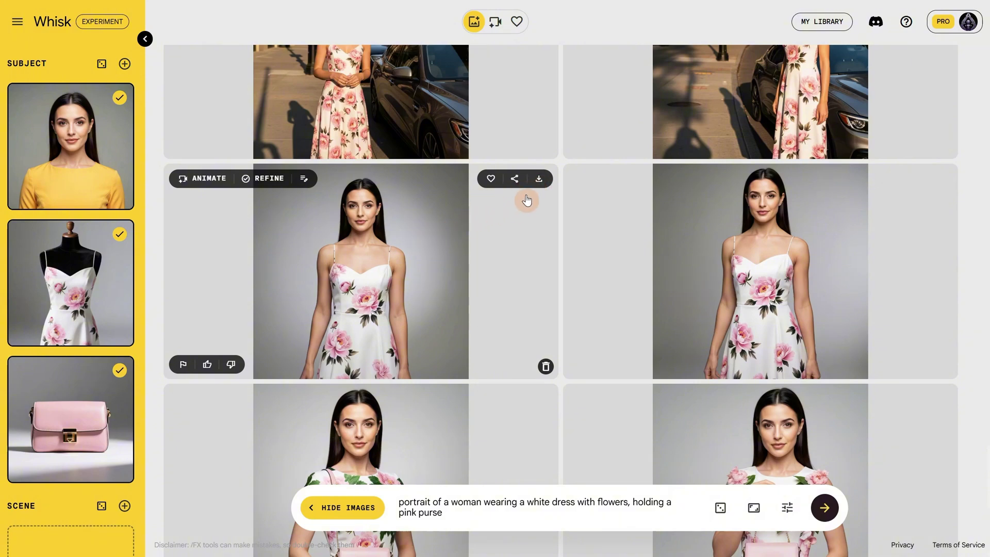
{"action": "left_click", "coordinate": [539, 180]}
{"action": "type", "text": "woman in dress"}
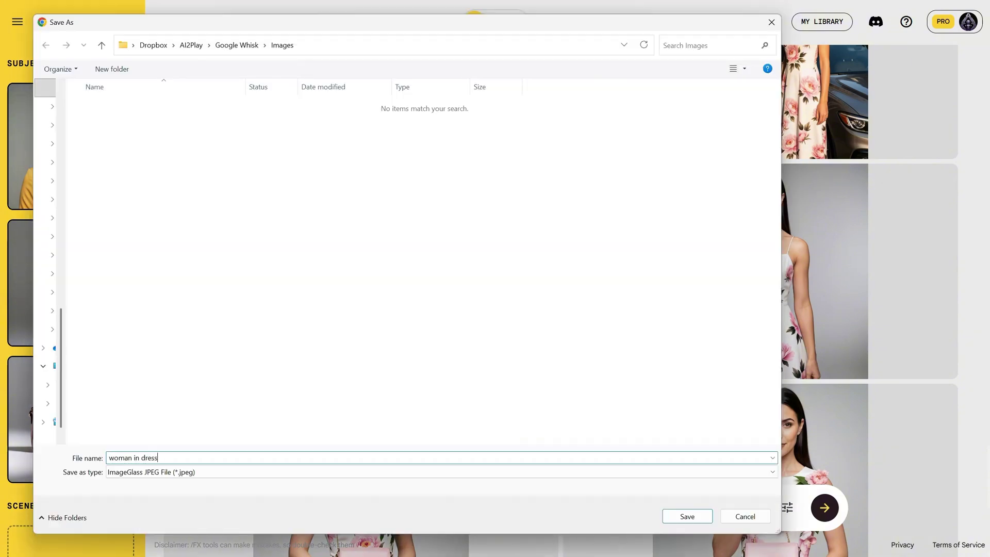
{"action": "key", "text": "Return"}
- Replace the separate dress and woman Subject references with the saved "woman in dress" image, keeping the purse
{"action": "left_click", "coordinate": [119, 331]}
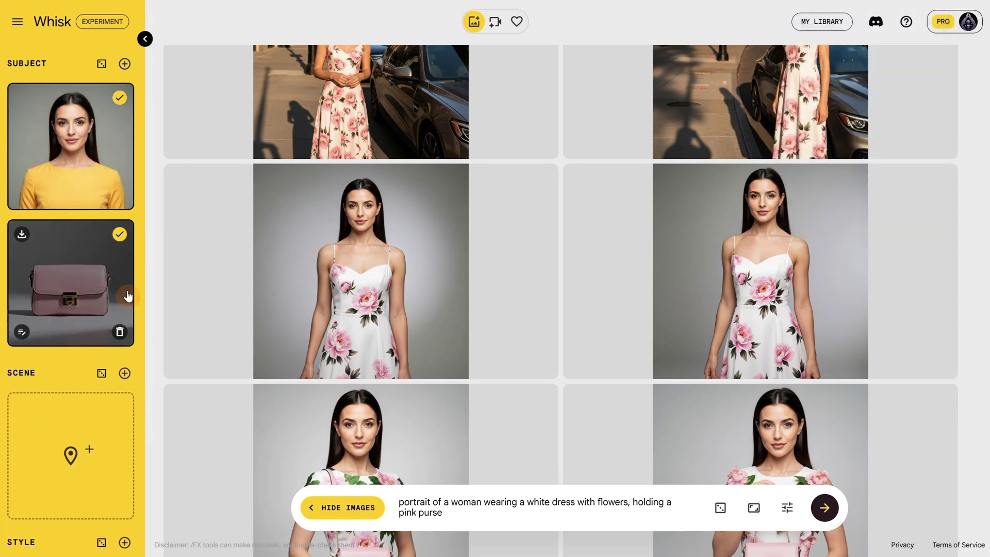
{"action": "left_click", "coordinate": [120, 195]}
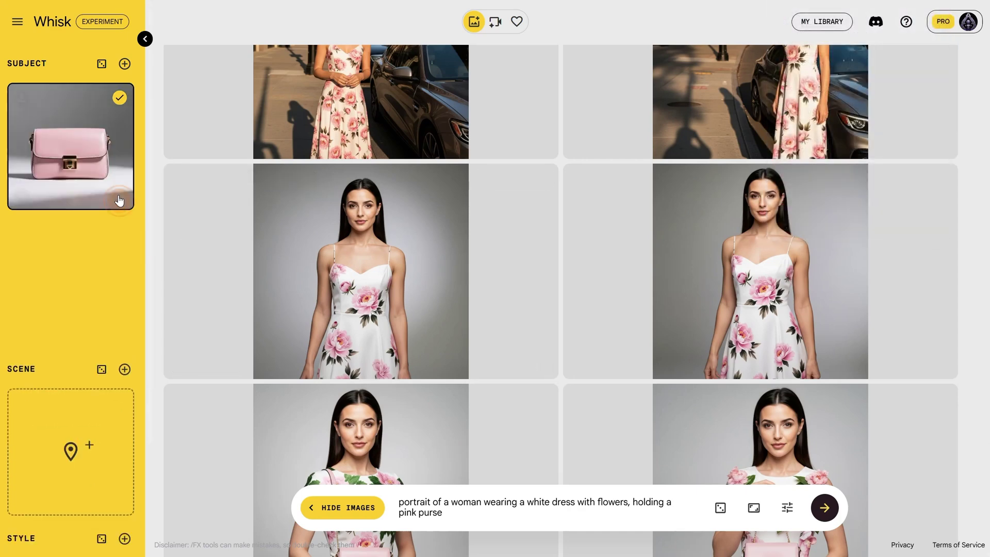
{"action": "left_click", "coordinate": [123, 65]}
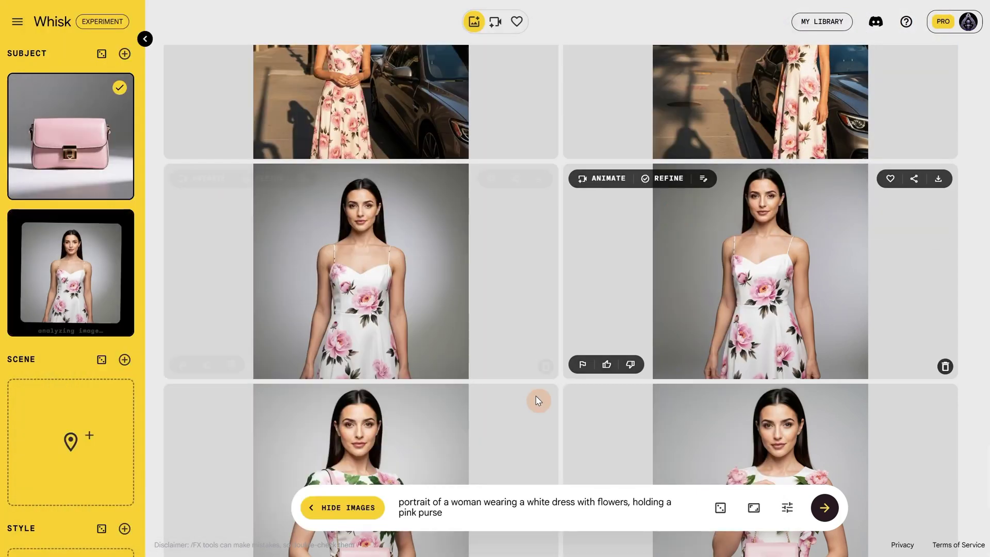
- Shorten the prompt to "portrait of a woman holding a pink purse" and generate images
{"action": "left_click_drag", "start_coordinate": [451, 502], "coordinate": [593, 502]}
{"action": "key", "text": "BackSpace"}
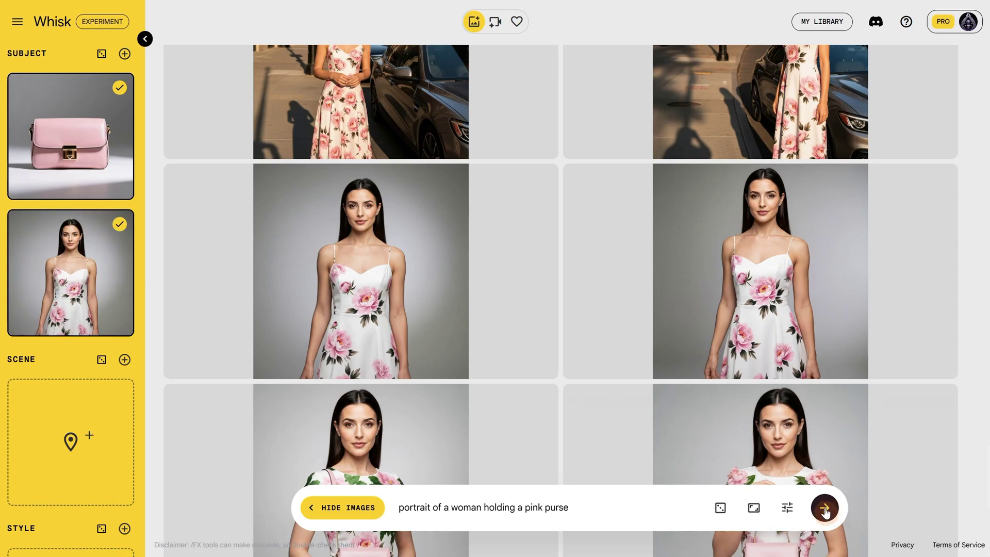
{"action": "left_click", "coordinate": [826, 508]}
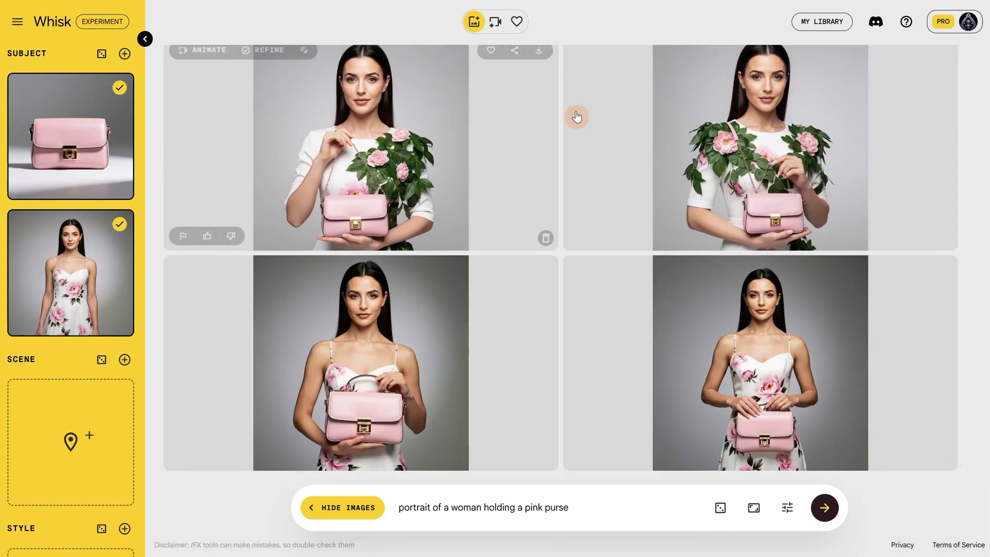
- Refine the second new purse portrait with the instruction "change the background to a street, morning, new york"
{"action": "left_click", "coordinate": [782, 358]}
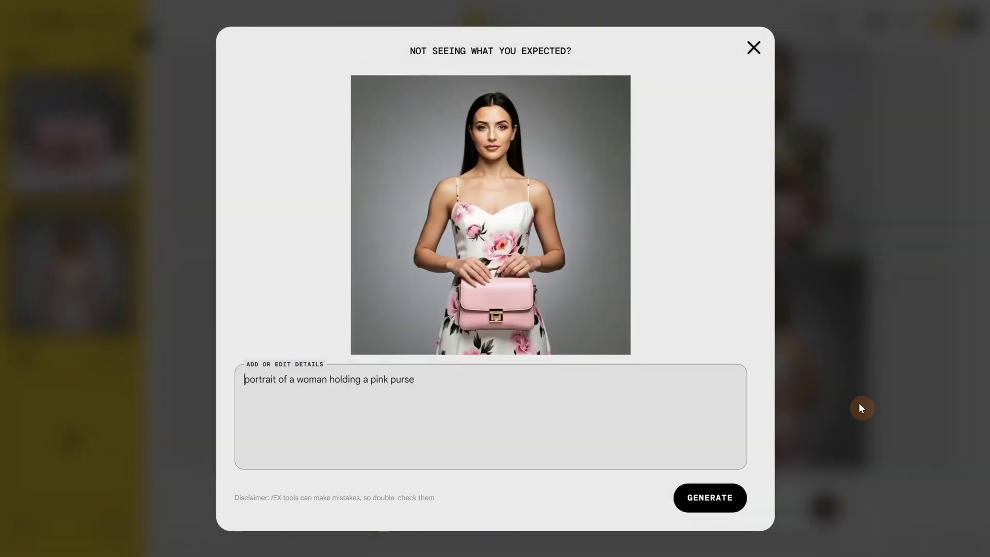
{"action": "left_click", "coordinate": [933, 425]}
{"action": "left_click", "coordinate": [704, 277]}
{"action": "key", "text": "ctrl+a"}
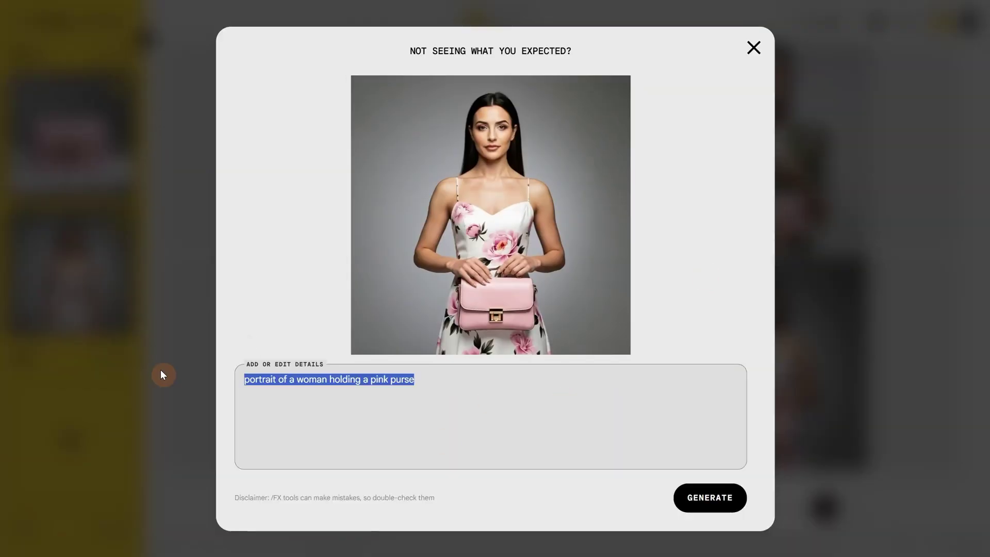
{"action": "type", "text": "change the background to a street, mo"}
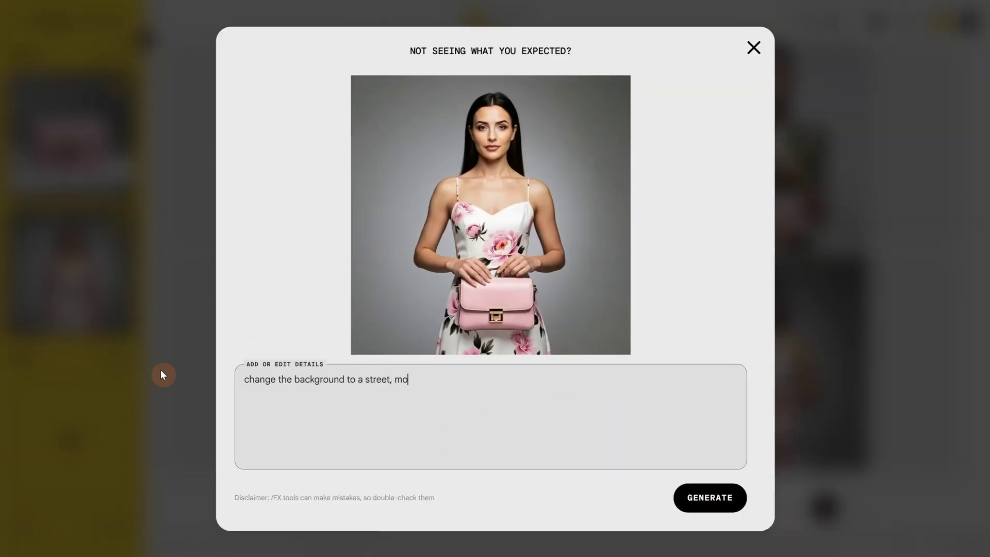
{"action": "type", "text": "rk"}
{"action": "left_click", "coordinate": [710, 498]}
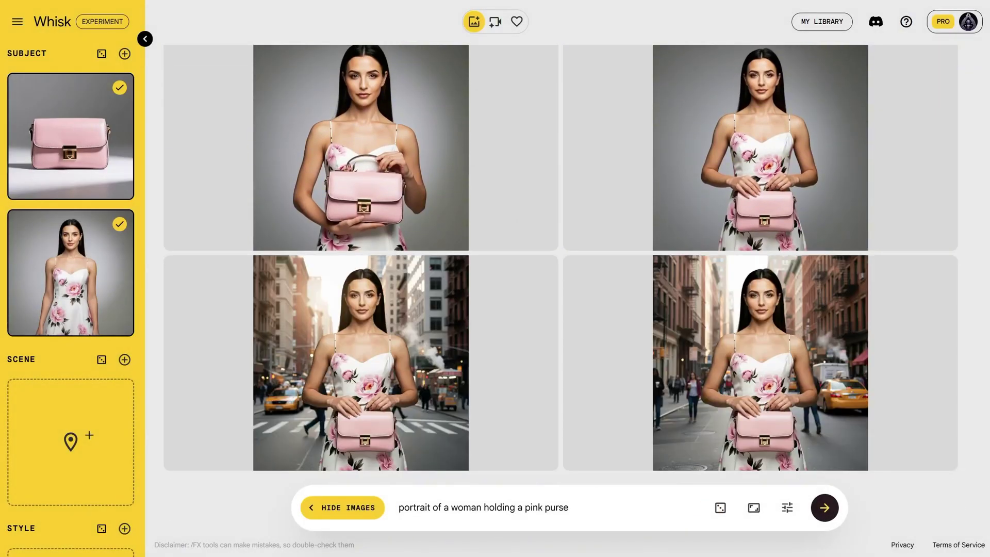
- Refine the second New York street portrait with the instruction "add a man behind the woman, a clown" and view the second result enlarged
{"action": "left_click", "coordinate": [737, 376]}
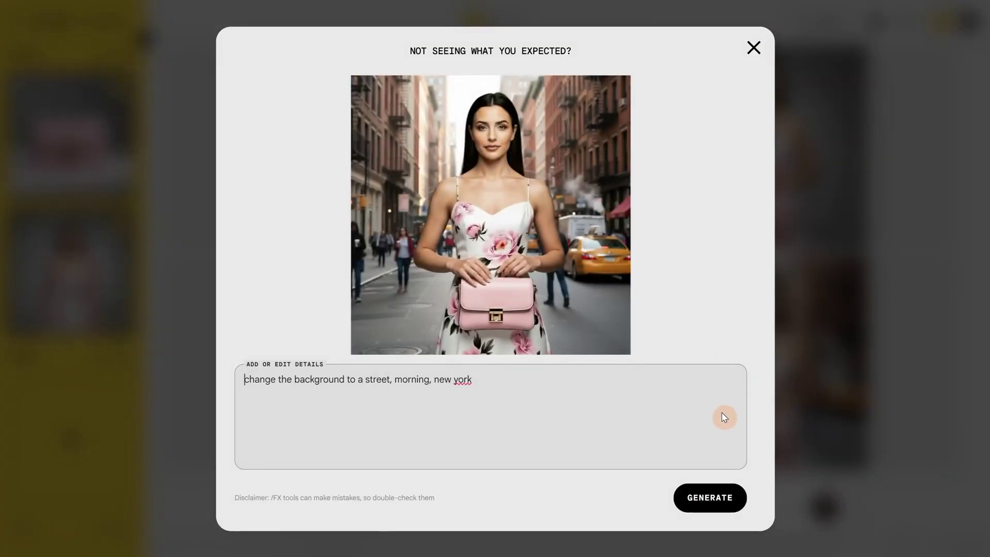
{"action": "key", "text": "ctrl+a"}
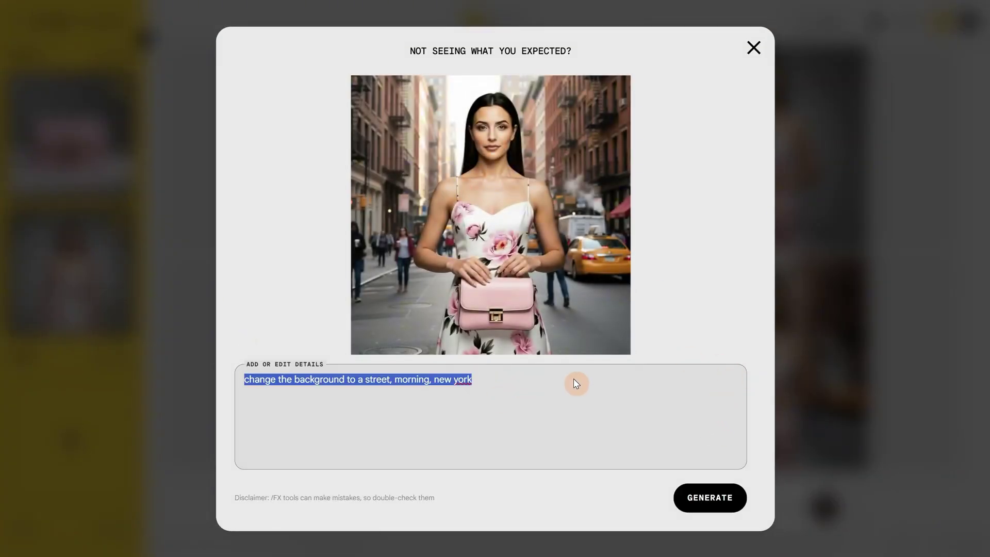
{"action": "type", "text": "add a man behind the woman, a clown"}
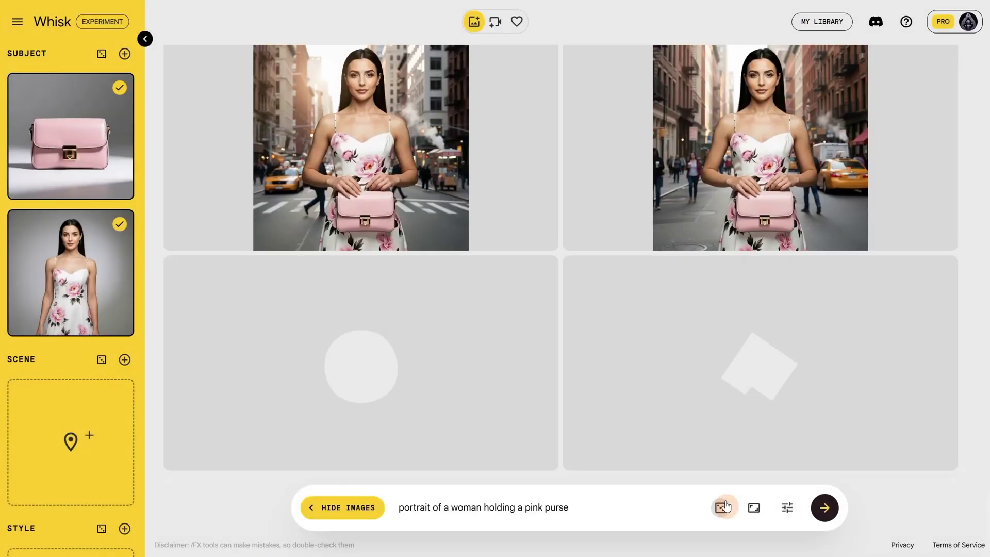
{"action": "left_click", "coordinate": [710, 498]}
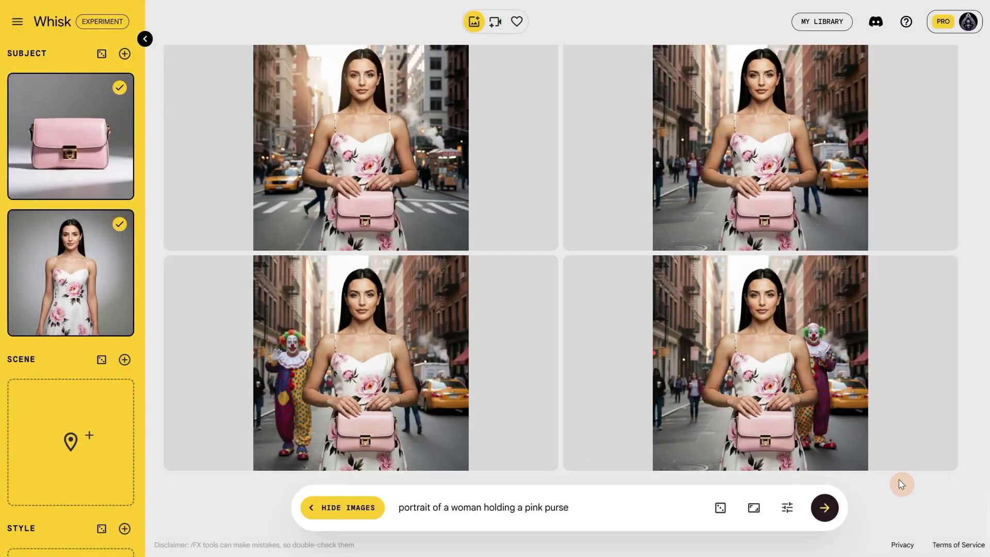
{"action": "left_click", "coordinate": [812, 360]}
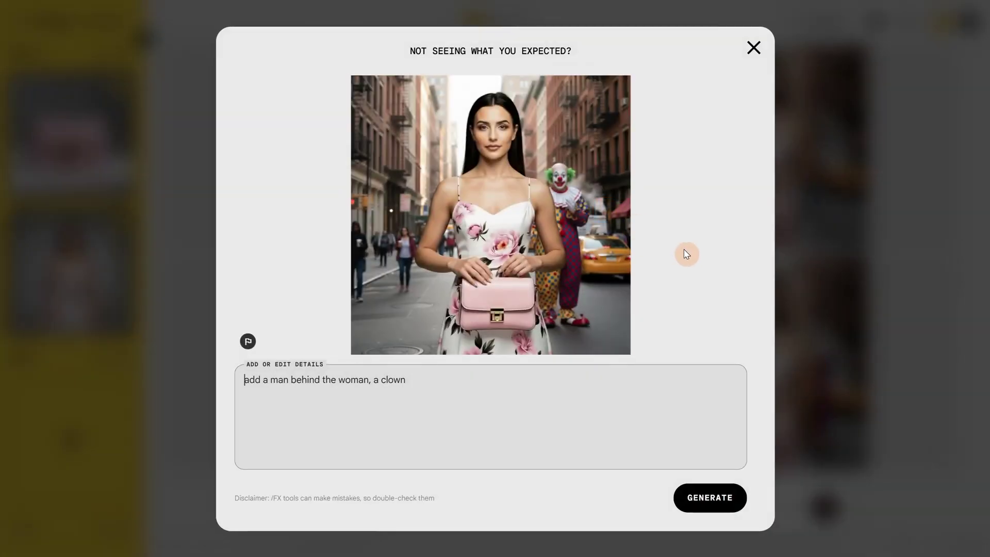
{"action": "left_click", "coordinate": [931, 439]}
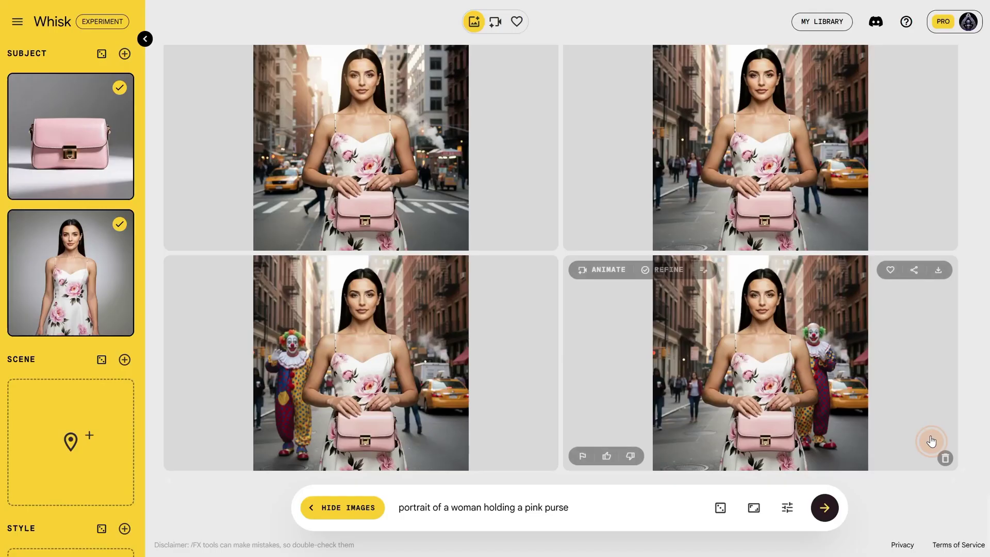
- Remove the woman and purse Subject references and upload Pumpkin.png as the Style reference
{"action": "mouse_move", "coordinate": [116, 308]}
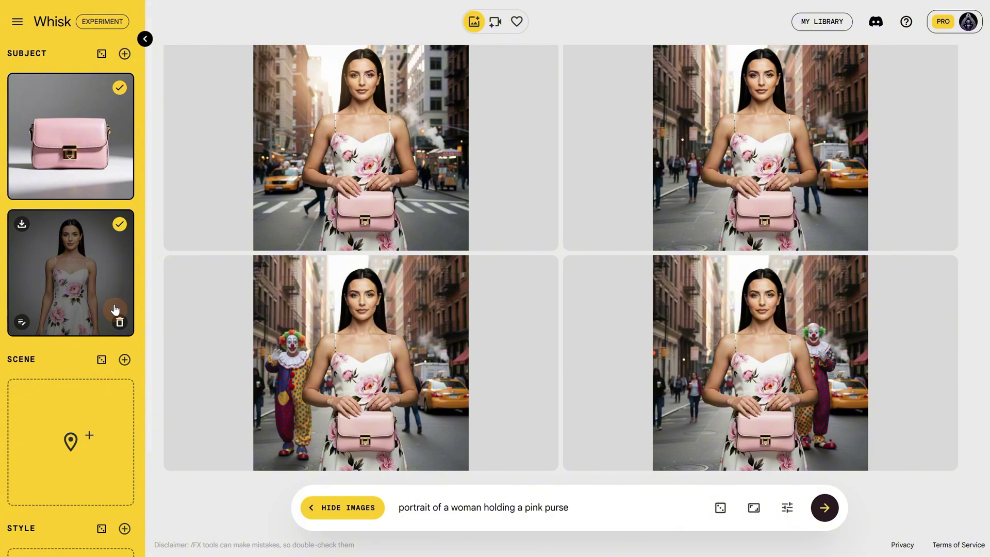
{"action": "left_click", "coordinate": [119, 323]}
{"action": "left_click", "coordinate": [120, 196]}
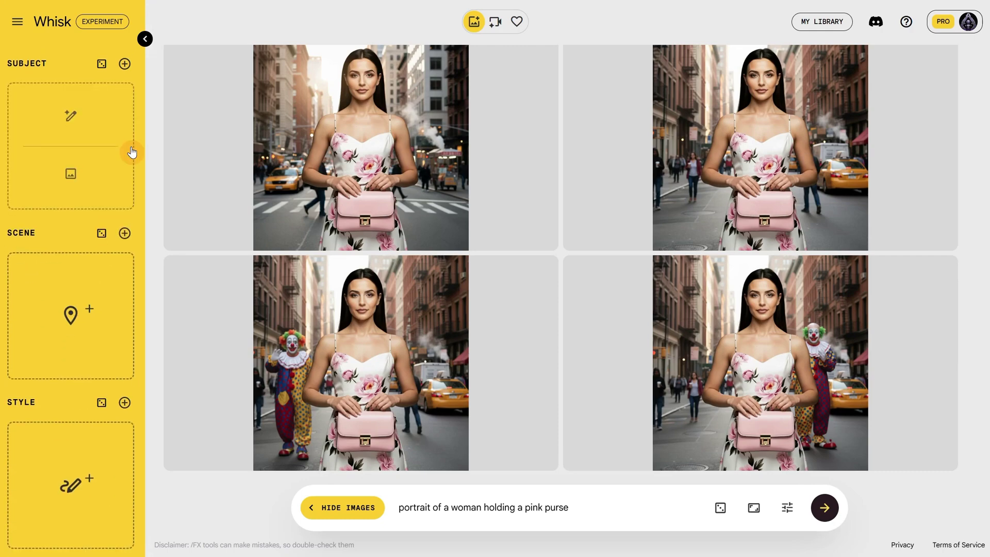
{"action": "left_click", "coordinate": [76, 513]}
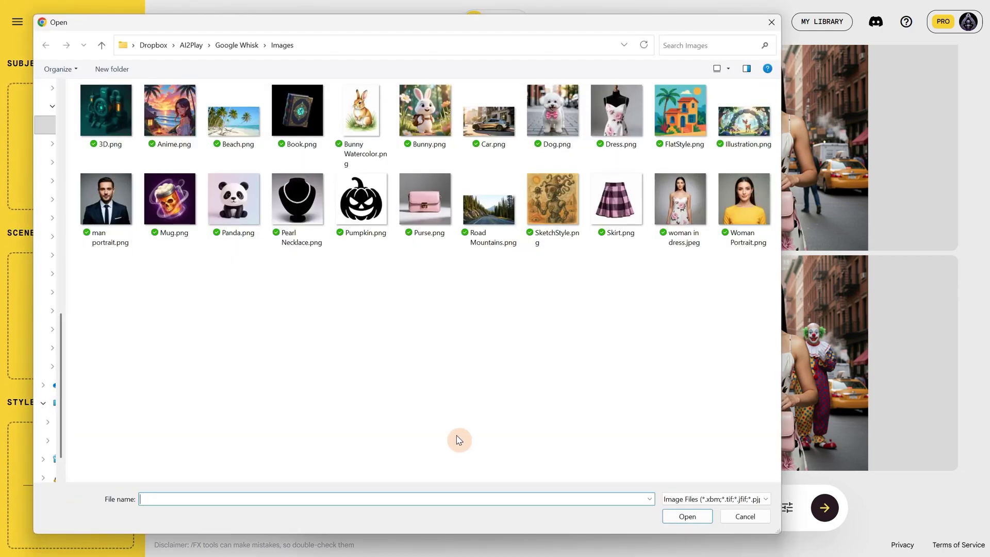
{"action": "double_click", "coordinate": [361, 202]}
- Replace the prompt with "a witch cartoon character" and generate images in the pumpkin style
{"action": "triple_click", "coordinate": [594, 505]}
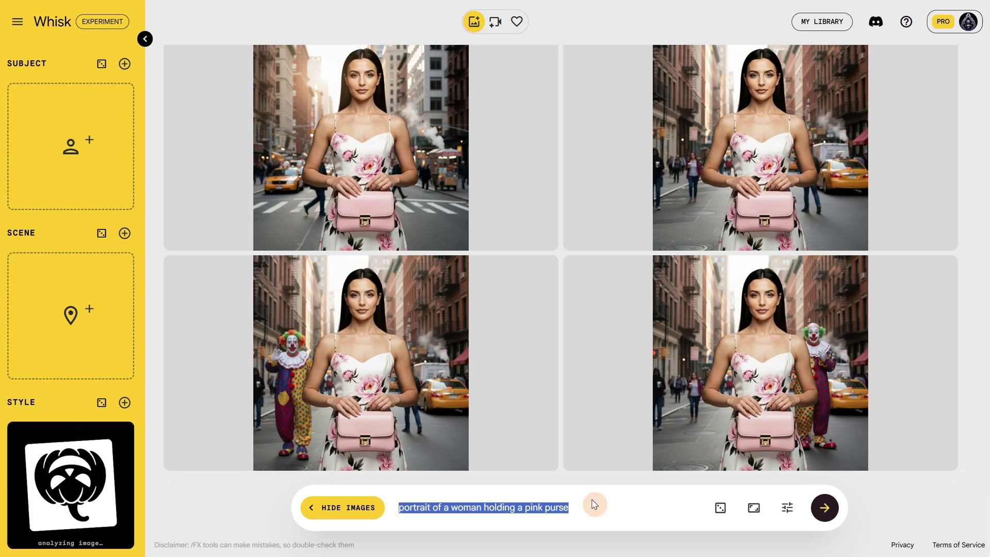
{"action": "type", "text": "a witch cartoon character"}
{"action": "left_click", "coordinate": [824, 508]}
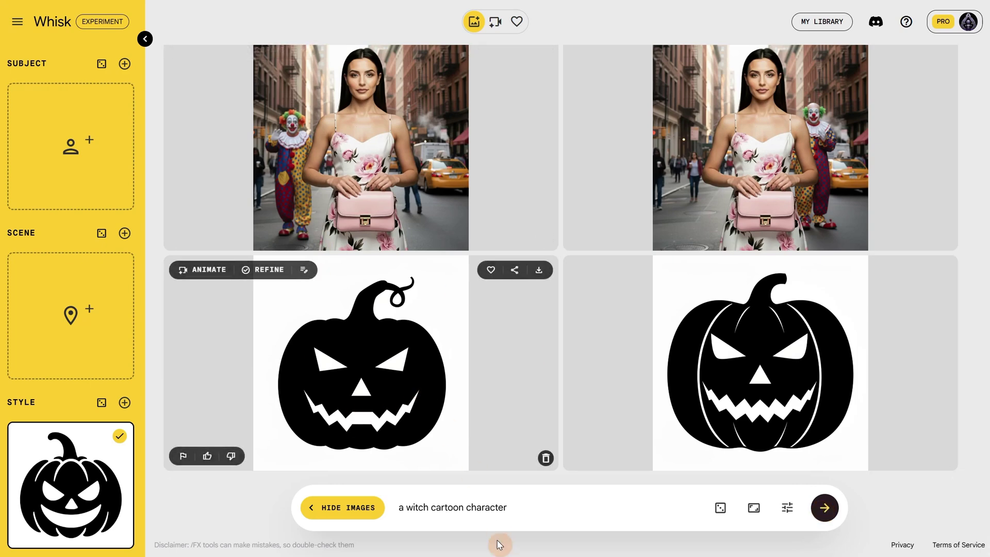
- Change the prompt to "portrait of a witch cartoon character woman" and generate new images
{"action": "left_click", "coordinate": [424, 504]}
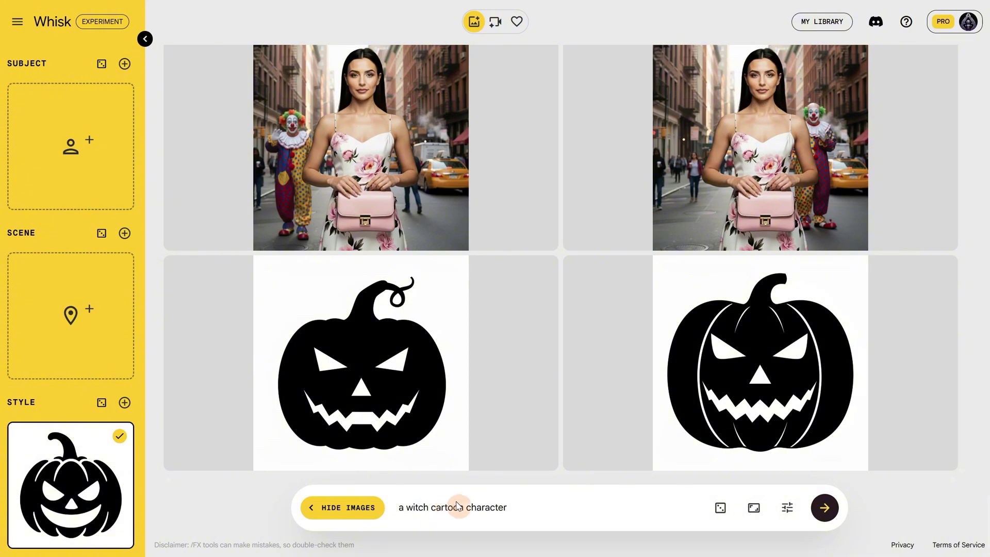
{"action": "key", "text": "ctrl+a"}
{"action": "type", "text": "portrait of a w"}
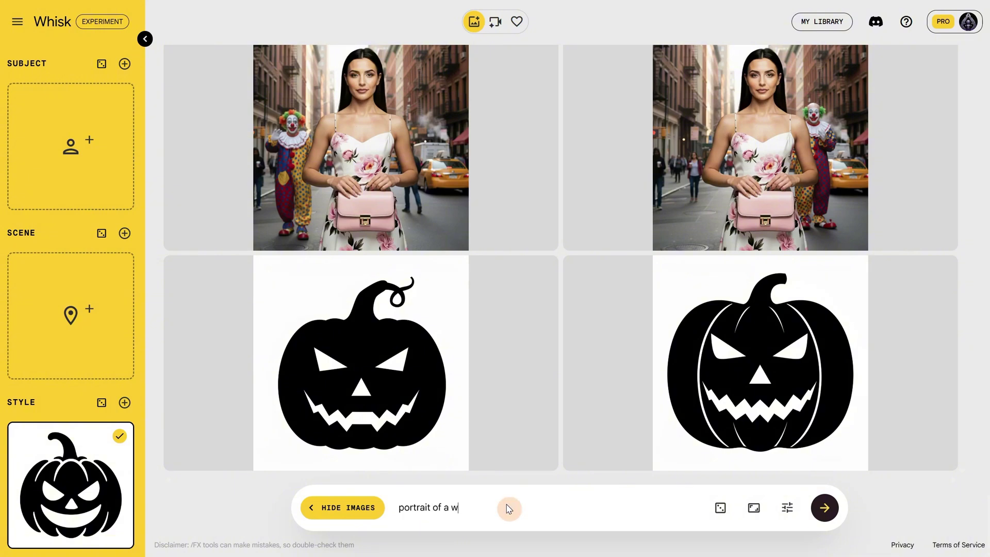
{"action": "type", "text": "itch cartoon character woman"}
{"action": "left_click", "coordinate": [827, 512]}
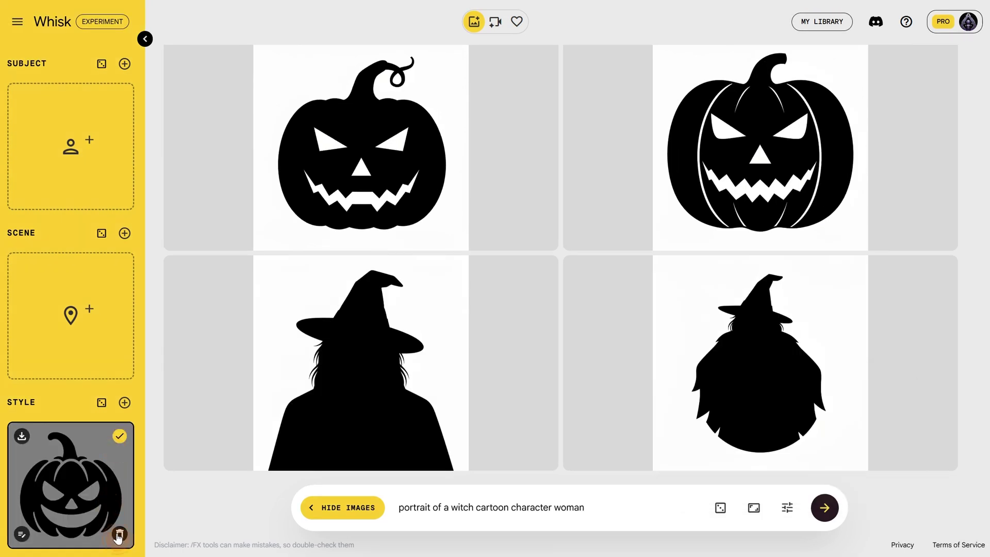
- Replace the pumpkin Style reference with Mug.png and generate the witch portraits in that style
{"action": "left_click", "coordinate": [118, 535]}
{"action": "left_click", "coordinate": [69, 508]}
{"action": "left_click", "coordinate": [181, 207]}
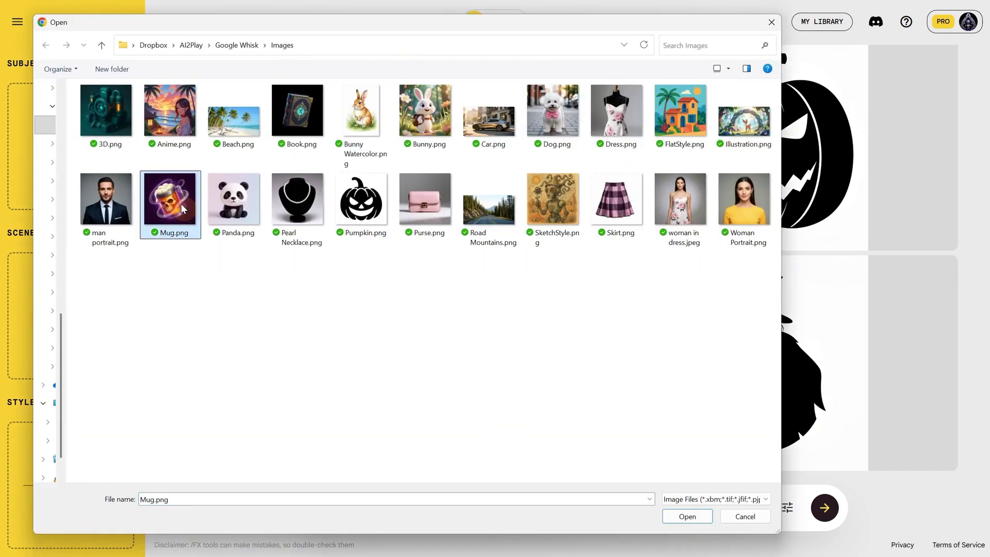
{"action": "double_click", "coordinate": [182, 204]}
{"action": "scroll", "coordinate": [825, 511], "scroll_direction": "down", "scroll_amount": 4}
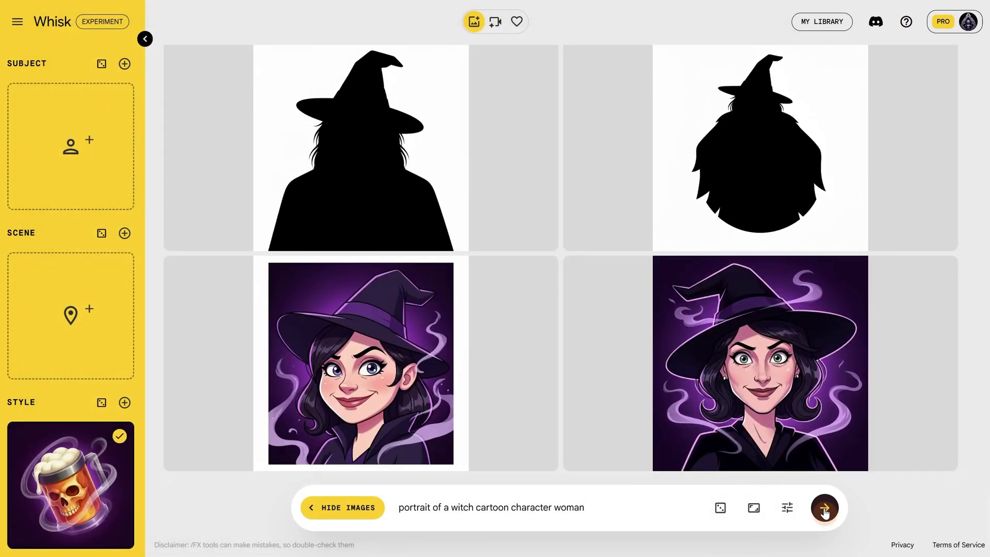
{"action": "mouse_move", "coordinate": [807, 428]}
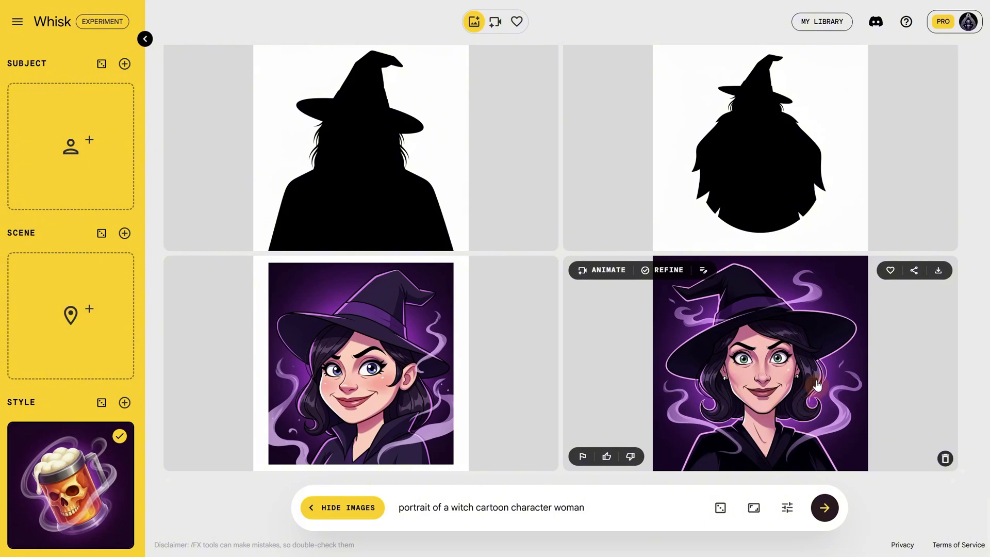
{"action": "mouse_move", "coordinate": [415, 367]}
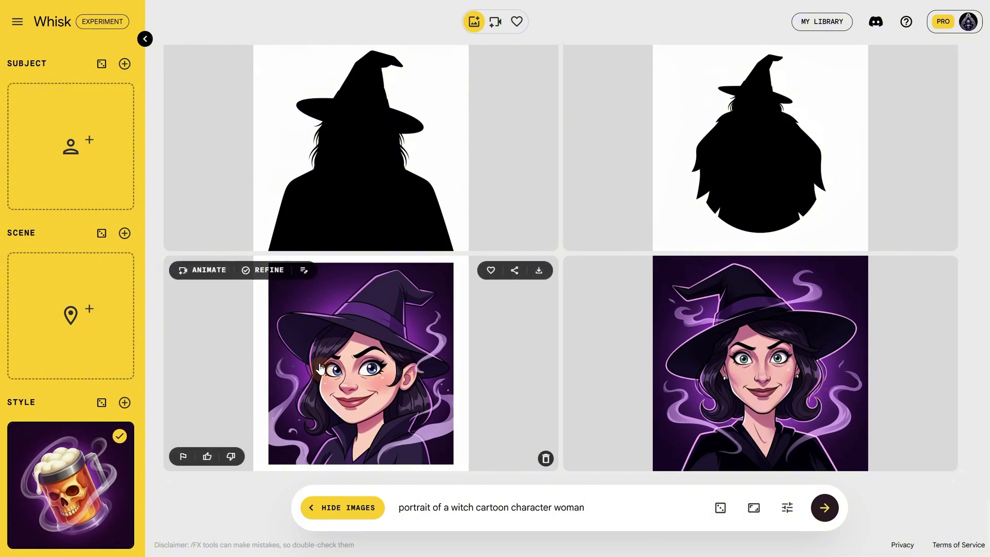
- Replace the mug Style reference with SketchStyle.png, generate the witch portraits and view the first result enlarged
{"action": "mouse_move", "coordinate": [117, 534]}
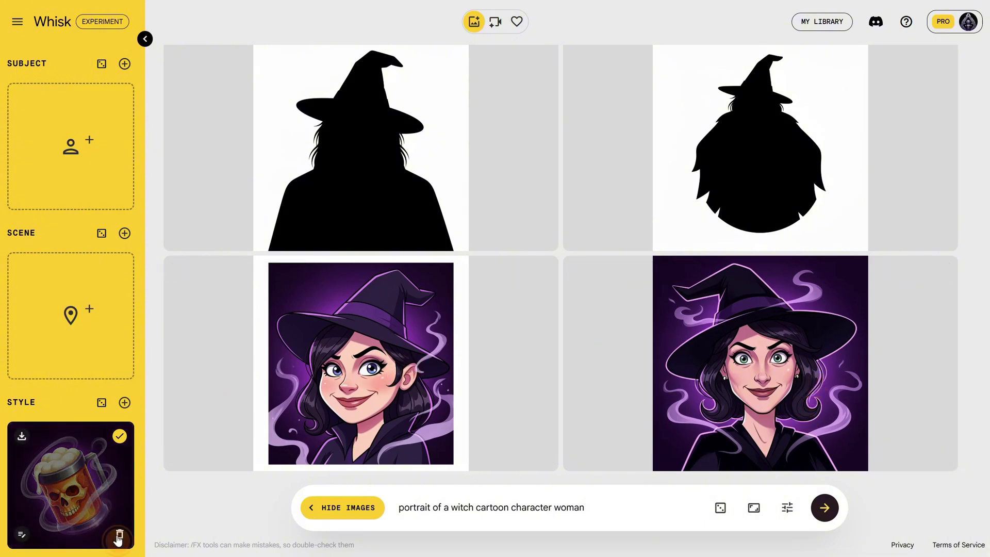
{"action": "left_click", "coordinate": [118, 539]}
{"action": "left_click", "coordinate": [89, 517]}
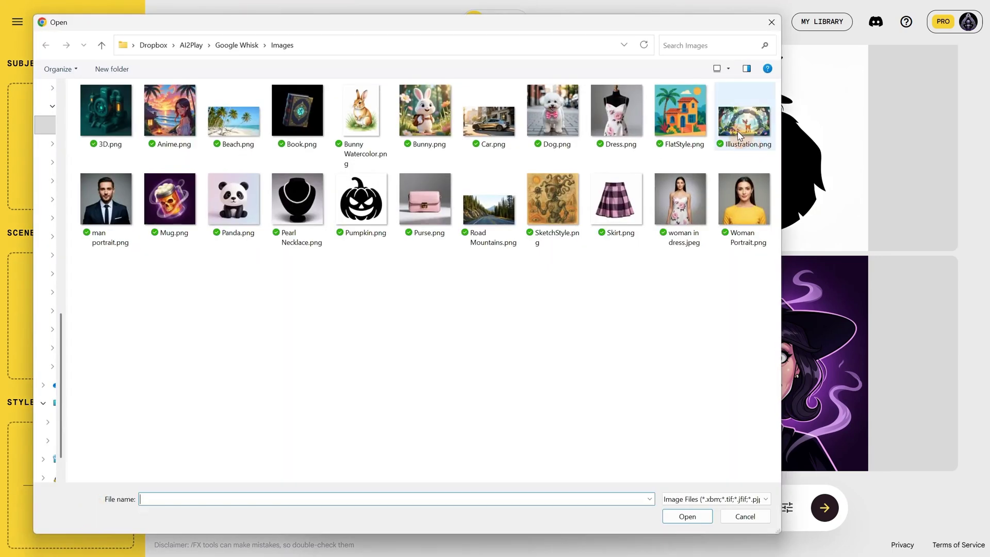
{"action": "double_click", "coordinate": [555, 198]}
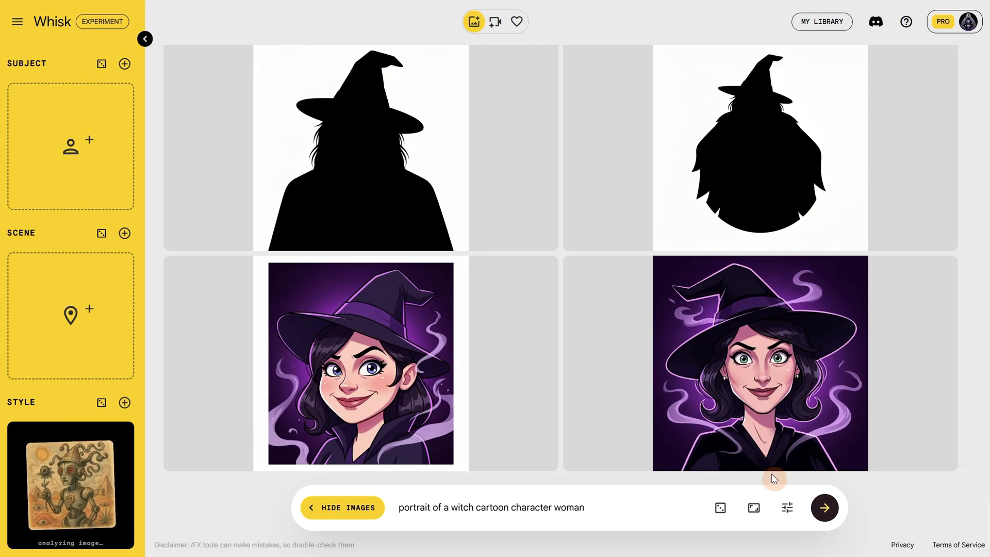
{"action": "left_click", "coordinate": [824, 508]}
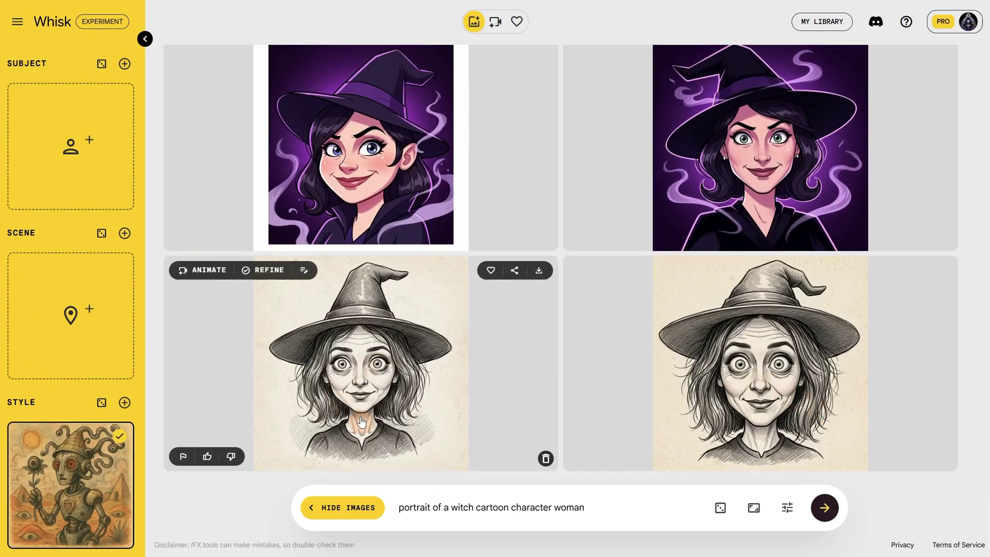
{"action": "left_click", "coordinate": [366, 375]}
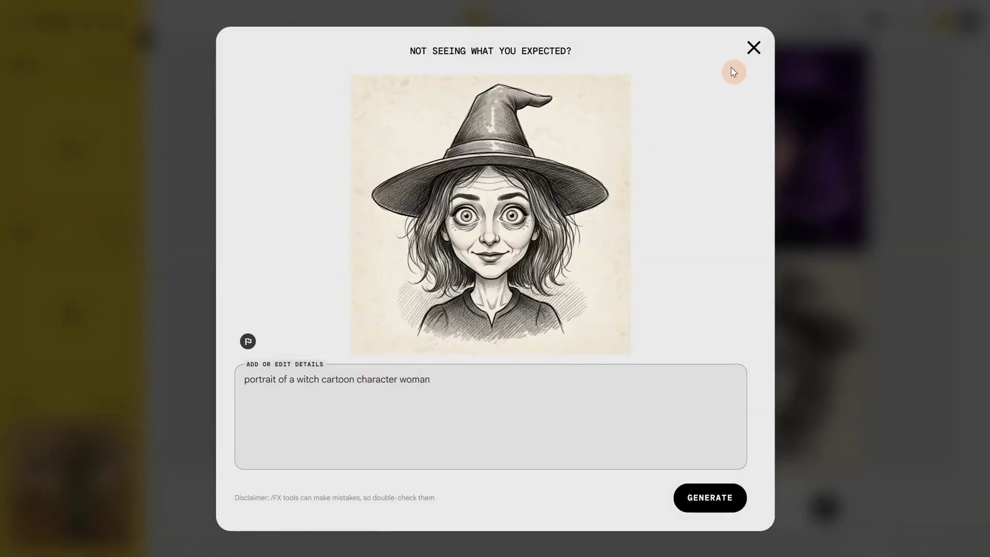
{"action": "left_click", "coordinate": [754, 49]}
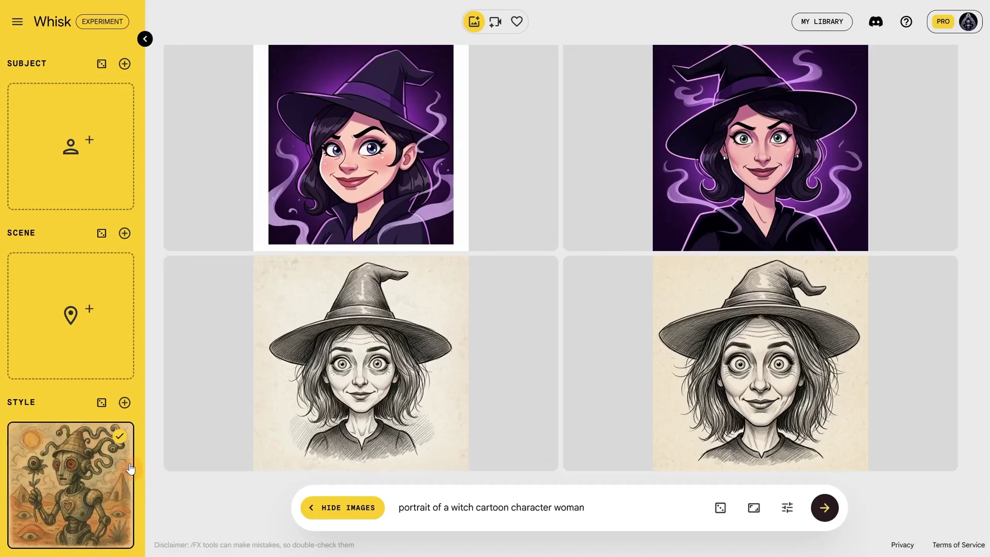
- Replace the sketch Style reference with Panda.png and generate the witch portraits in that style
{"action": "left_click", "coordinate": [118, 538]}
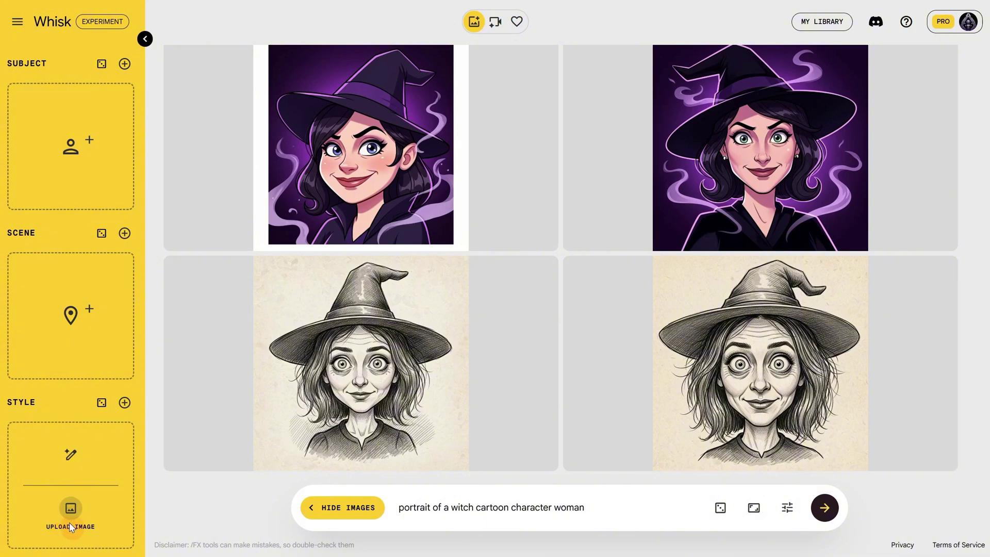
{"action": "left_click", "coordinate": [72, 527]}
{"action": "left_click", "coordinate": [235, 209]}
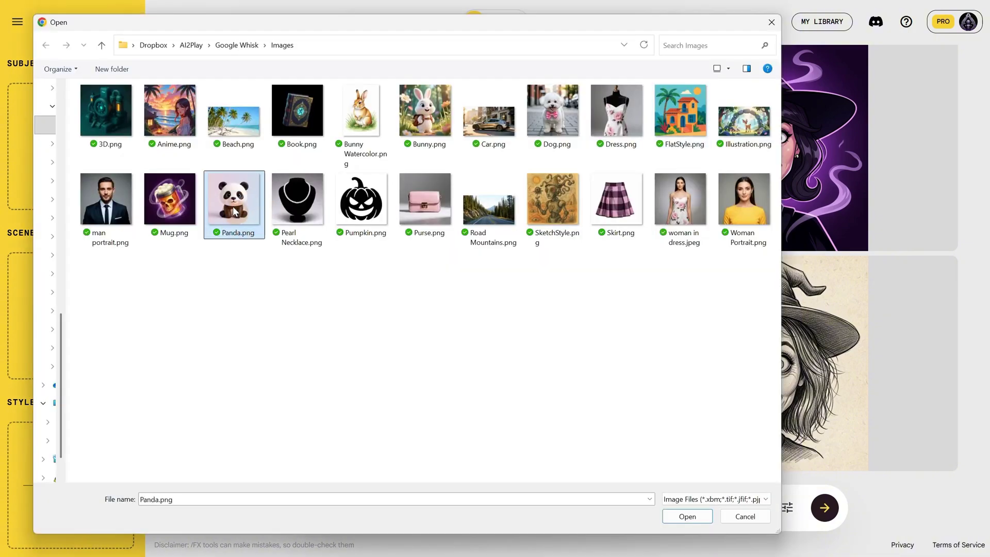
{"action": "double_click", "coordinate": [234, 209]}
{"action": "left_click", "coordinate": [825, 508]}
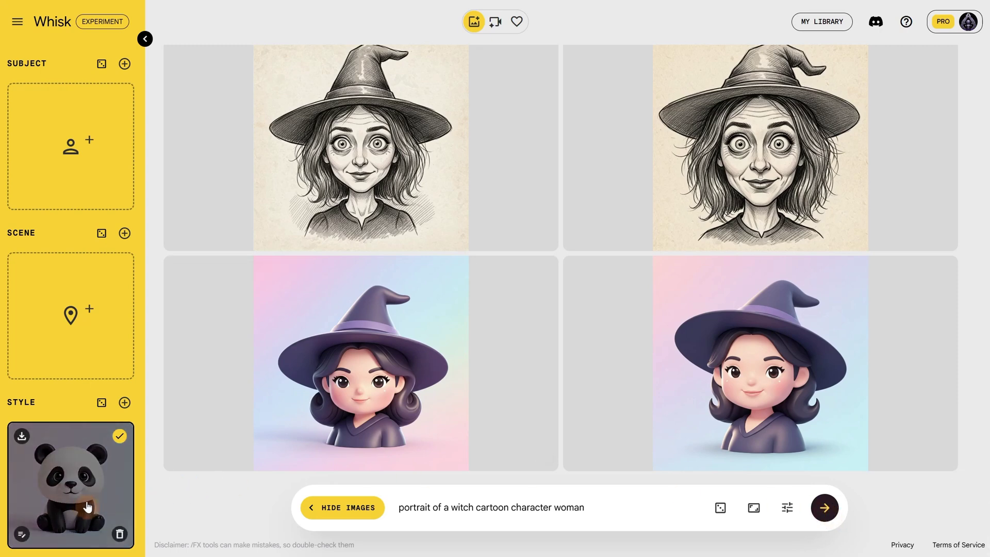
{"action": "mouse_move", "coordinate": [832, 420]}
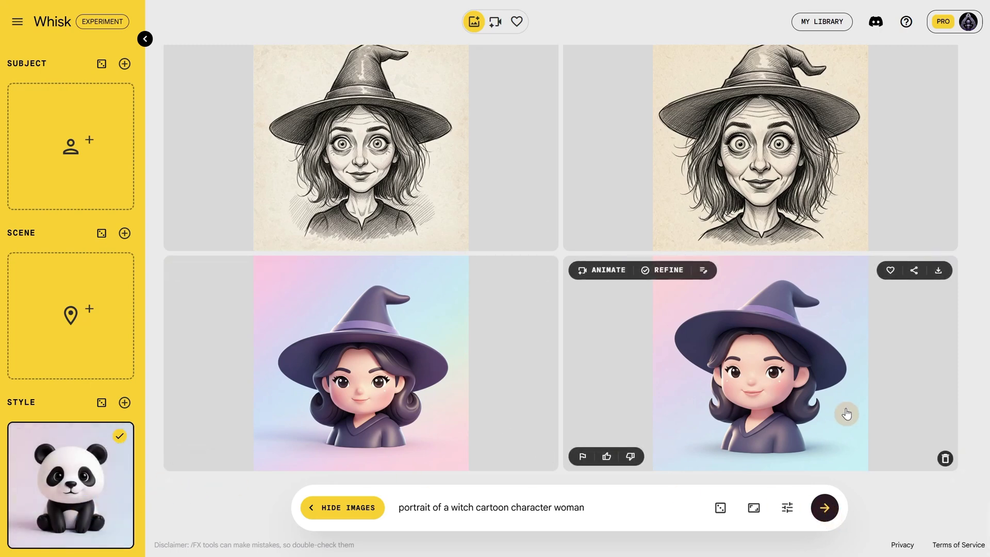
- Refine the second panda-style witch portrait with the instruction "make her an old evil witch"
{"action": "left_click", "coordinate": [784, 402]}
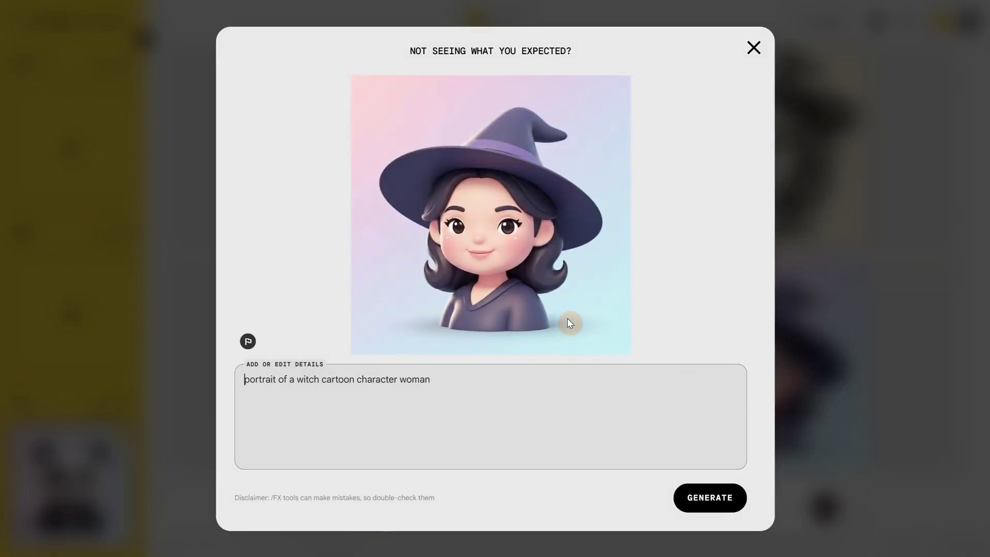
{"action": "left_click_drag", "start_coordinate": [551, 390], "coordinate": [159, 386]}
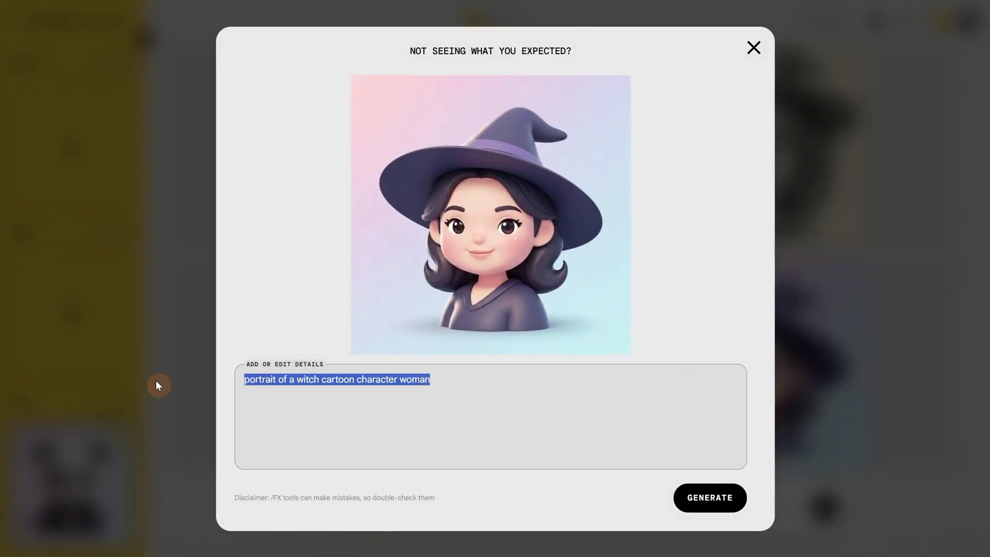
{"action": "type", "text": "make her an old evil witch"}
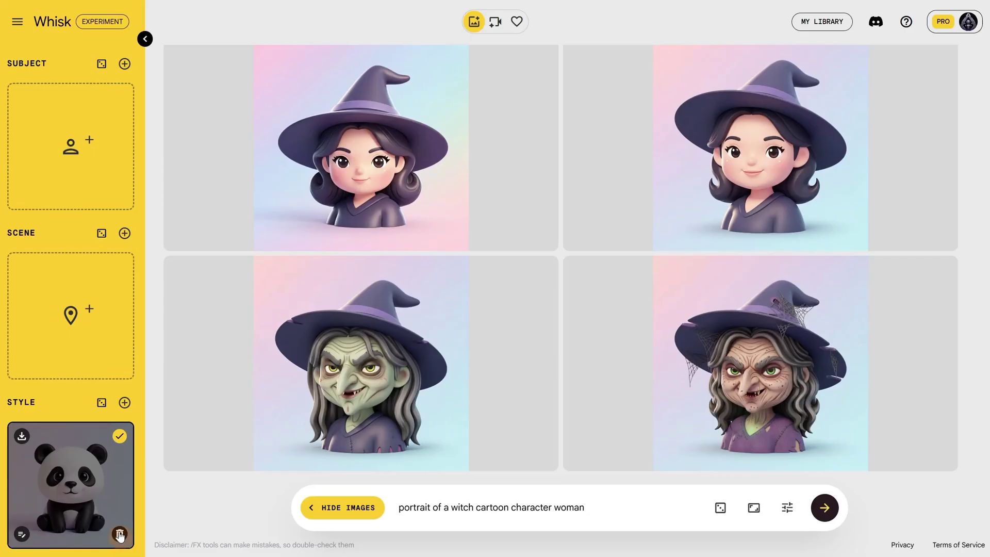
- Remove the panda Style reference and upload Mug.png as the Subject reference
{"action": "left_click", "coordinate": [119, 535]}
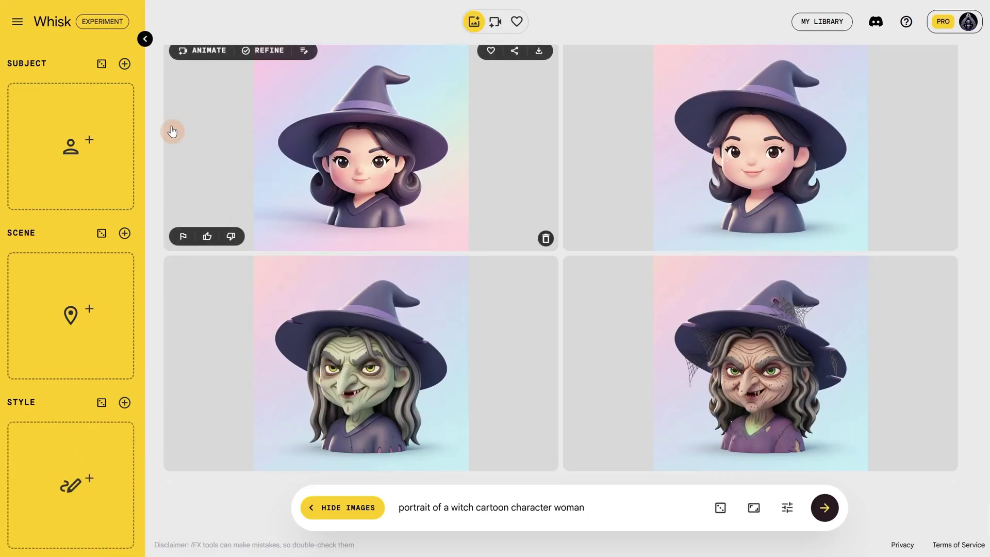
{"action": "left_click", "coordinate": [72, 171]}
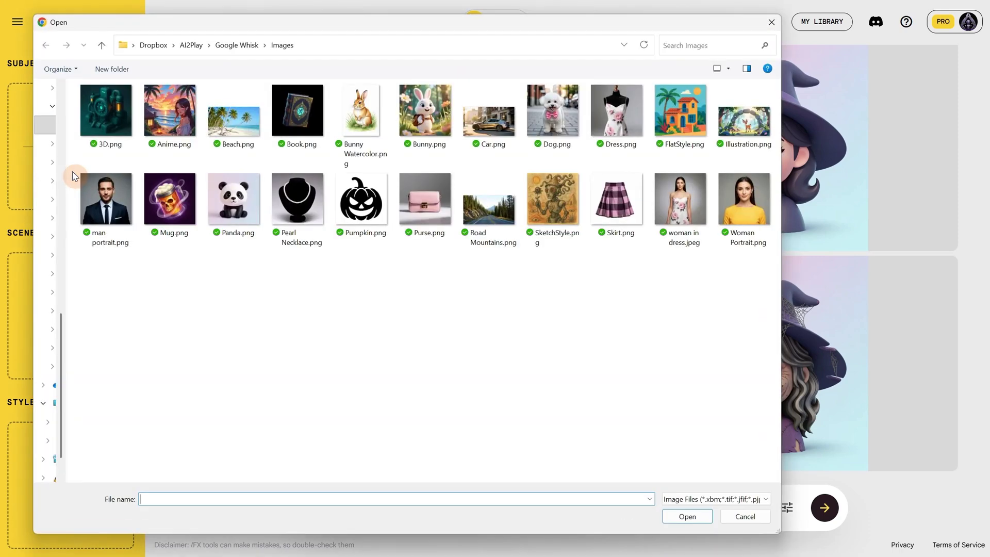
{"action": "double_click", "coordinate": [168, 211]}
- Replace the prompt with "replace the mug with a magic book" and generate images
{"action": "triple_click", "coordinate": [500, 491]}
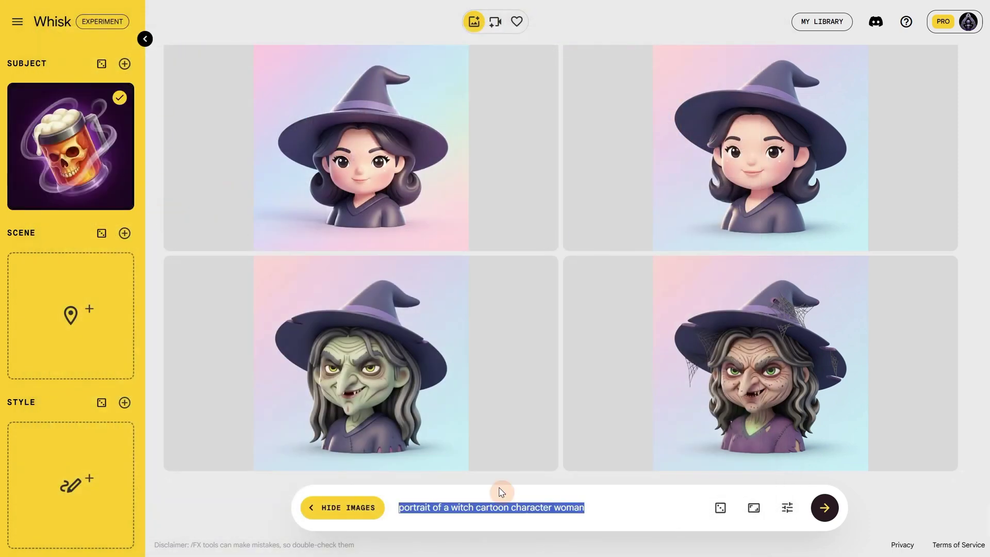
{"action": "type", "text": "replace the mug with a magic book"}
{"action": "left_click", "coordinate": [824, 507]}
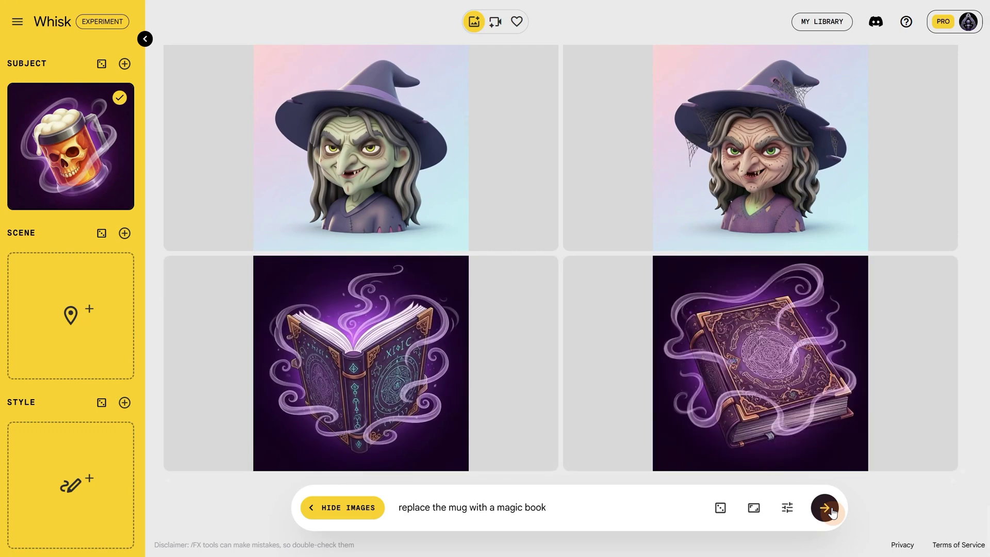
- Change the prompt to "replace the mug with magic chalice with a black skull with red eyes" and generate images
{"action": "left_click_drag", "start_coordinate": [557, 507], "coordinate": [490, 506]}
{"action": "type", "text": "magic chall"}
{"action": "type", "text": "ce with a n"}
{"action": "type", "text": "ll"}
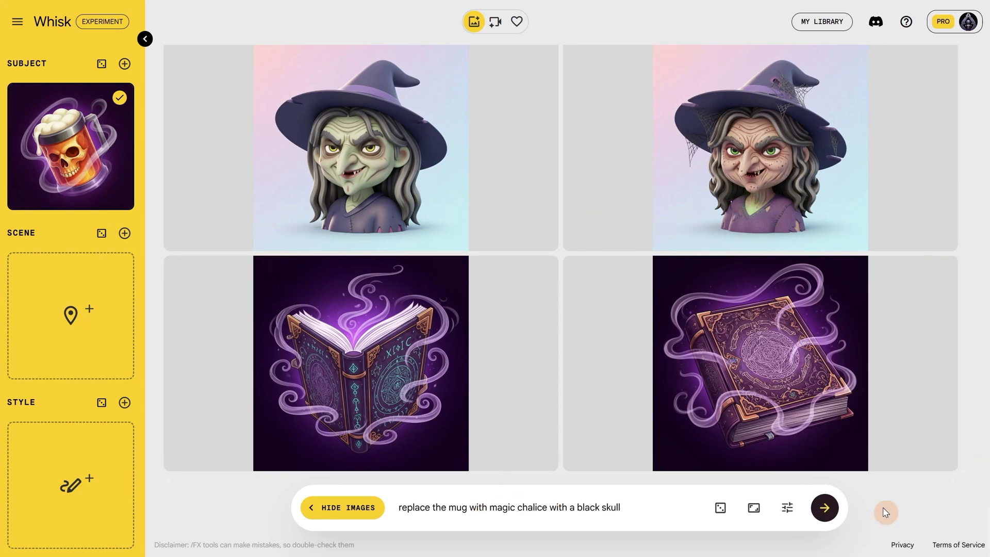
{"action": "type", "text": " with red eyes"}
{"action": "key", "text": "Return"}
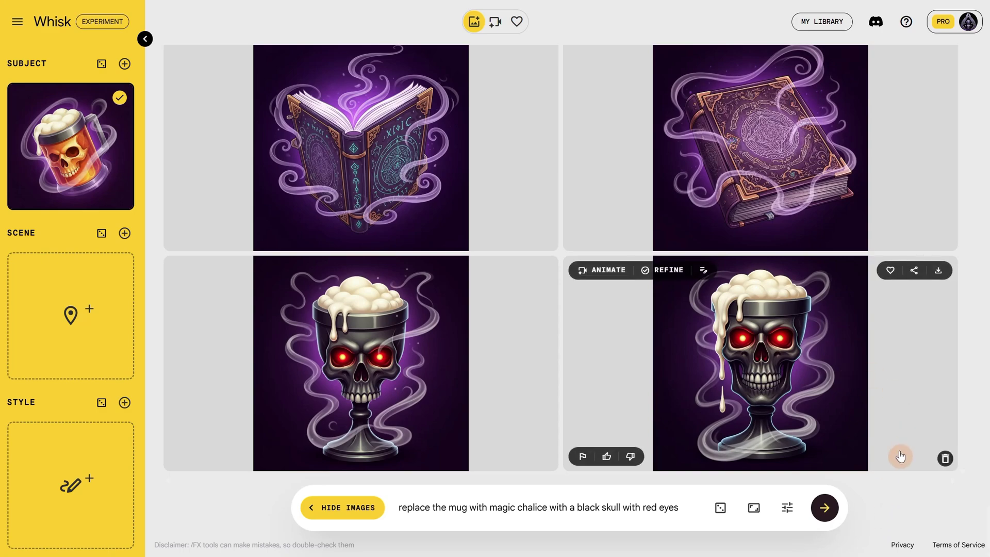
- Replace the mug Subject reference with Woman Portrait.png
{"action": "left_click", "coordinate": [117, 195]}
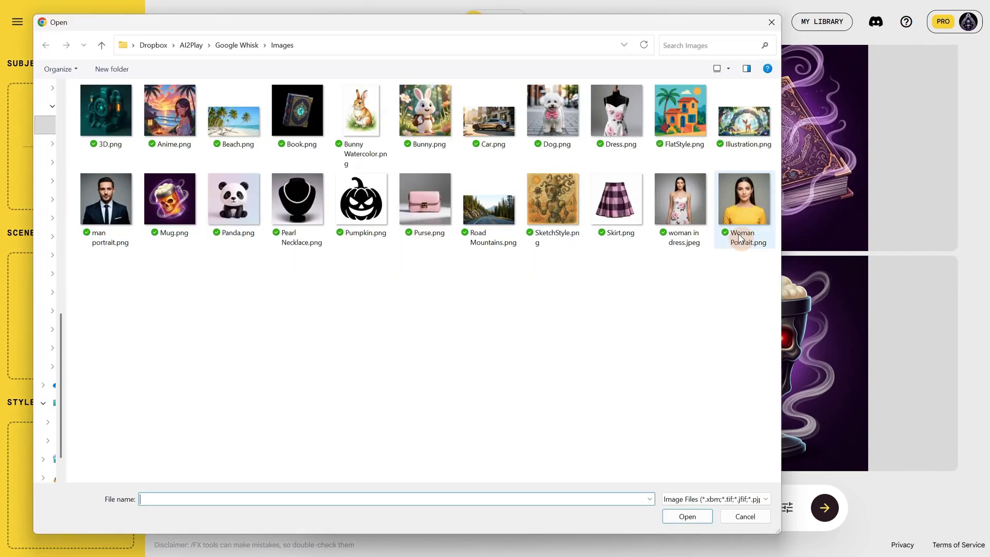
{"action": "double_click", "coordinate": [744, 220]}
- Try to add Skirt.png as a second Subject reference, then remove that entry
{"action": "left_click", "coordinate": [124, 63]}
{"action": "double_click", "coordinate": [73, 309]}
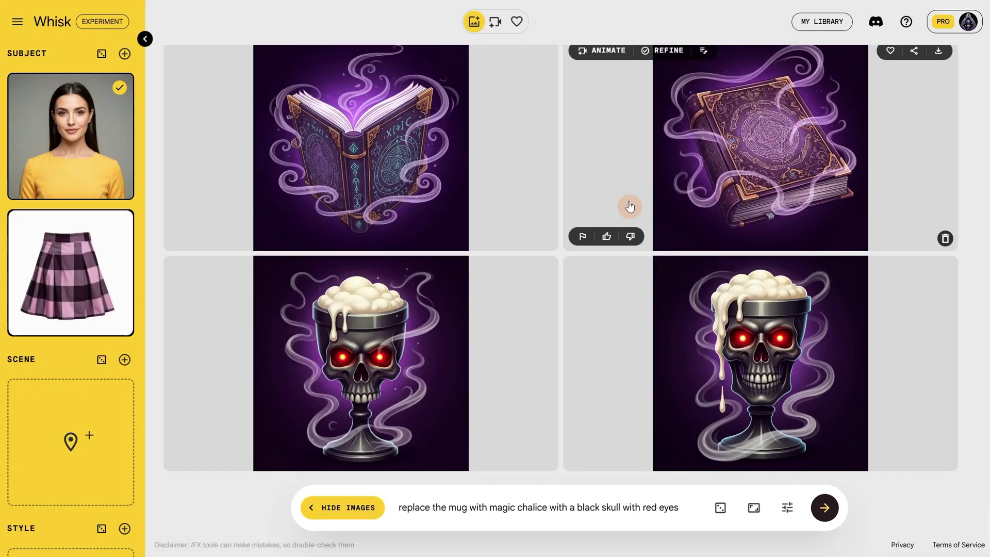
{"action": "triple_click", "coordinate": [540, 507]}
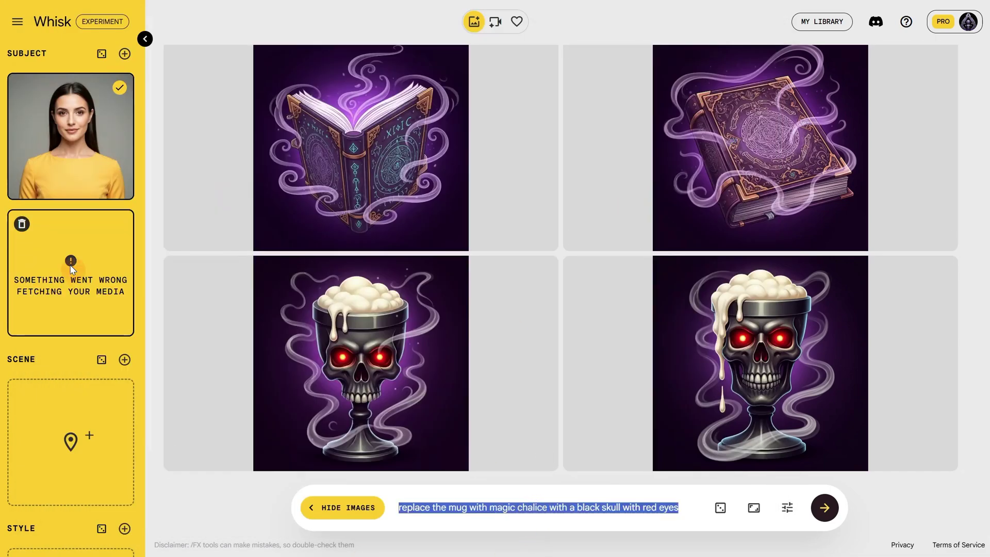
{"action": "left_click", "coordinate": [73, 261]}
{"action": "double_click", "coordinate": [631, 221]}
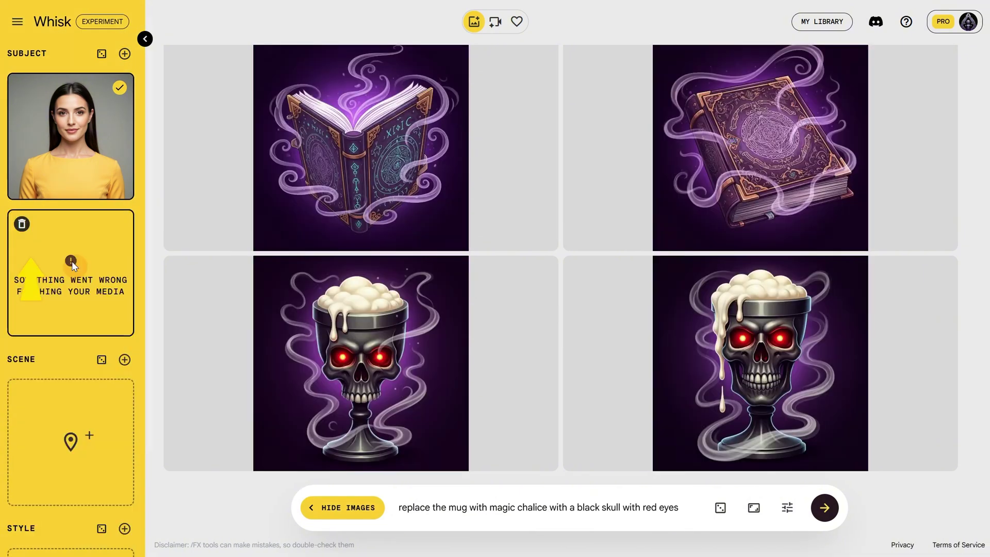
{"action": "left_click", "coordinate": [23, 230]}
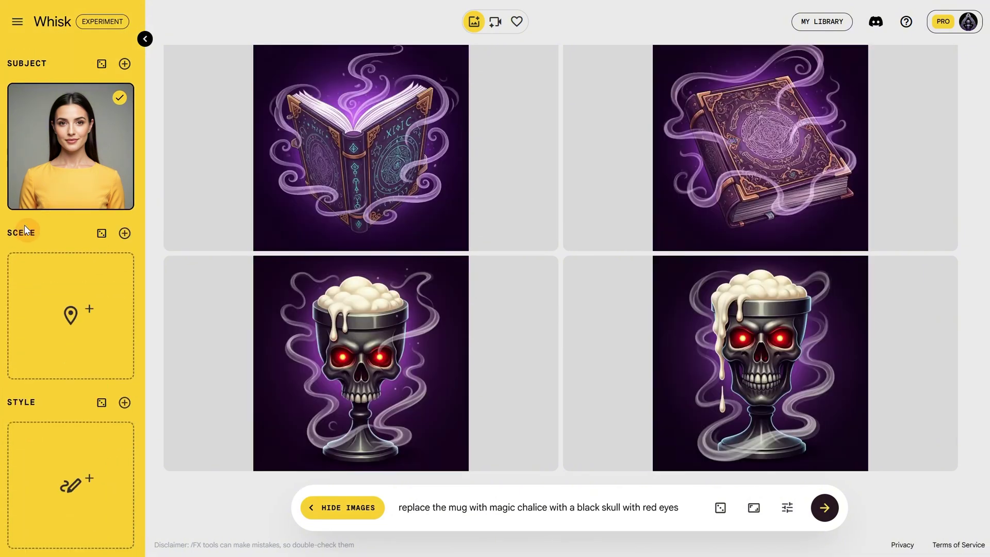
- Add Dog.png as a second Subject reference and replace the prompt with "the woman is holding a dog"
{"action": "left_click", "coordinate": [125, 65]}
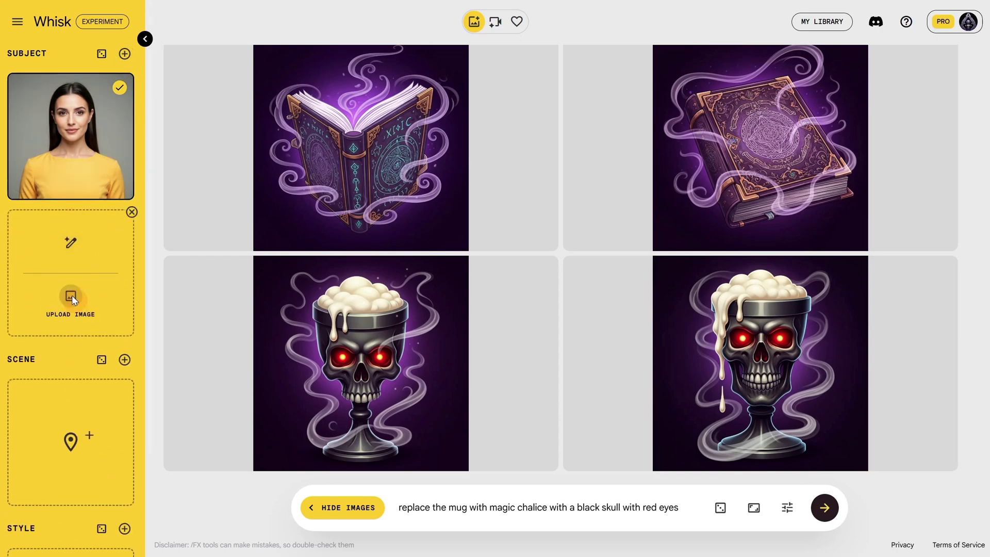
{"action": "left_click", "coordinate": [72, 295]}
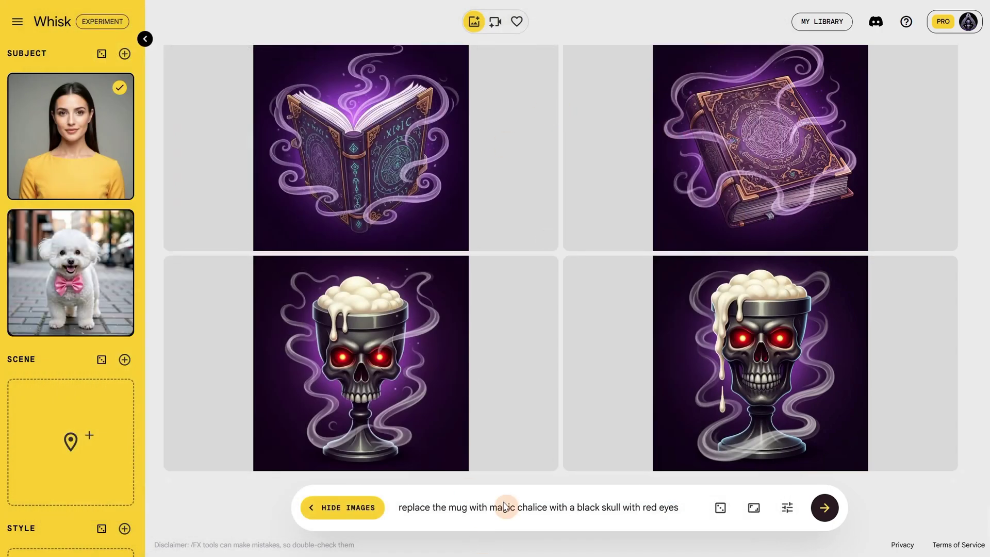
{"action": "triple_click", "coordinate": [507, 504]}
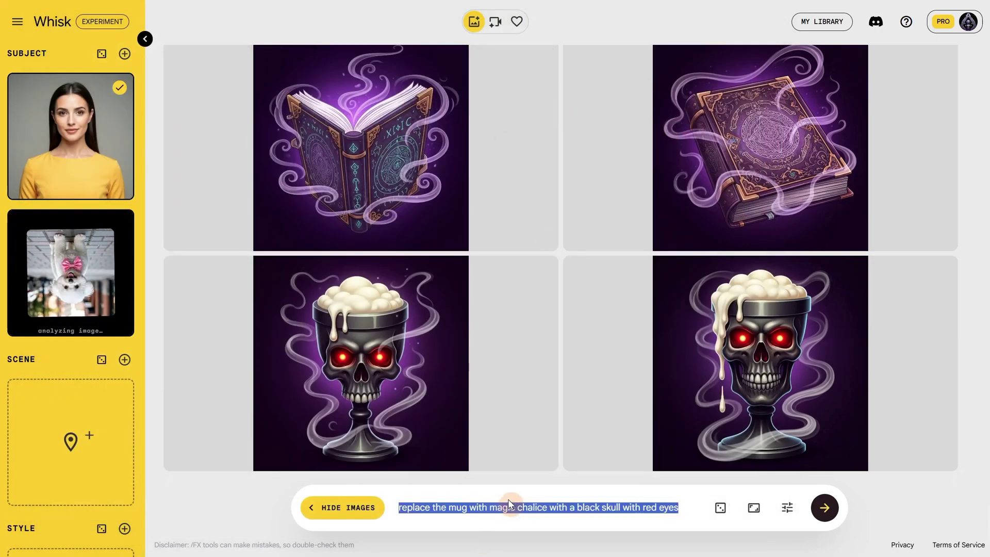
{"action": "type", "text": "the woman is holding a dog"}
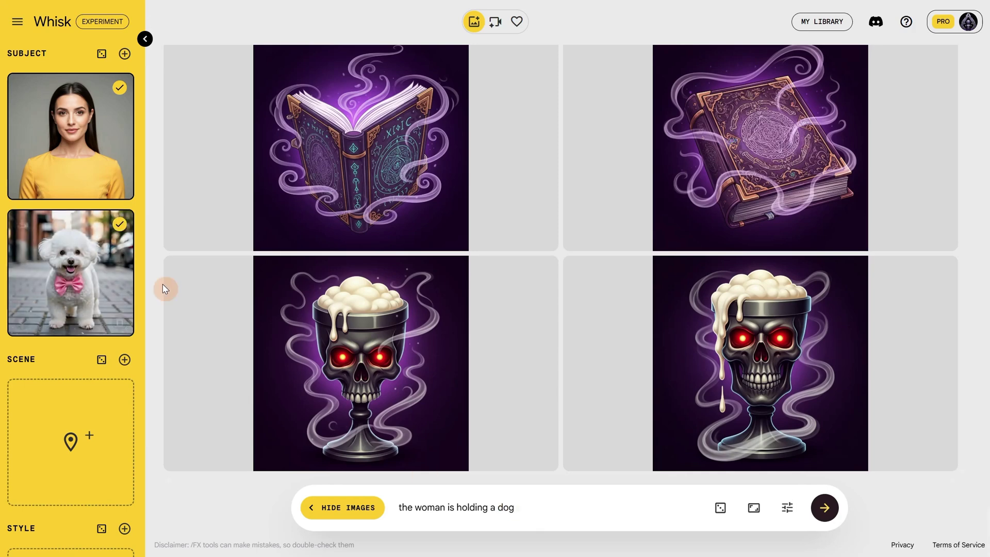
- Upload Anime.png as the Style reference and generate images with the prompt "the woman is holding a dog, anime art style"
{"action": "scroll", "coordinate": [72, 309], "scroll_direction": "down", "scroll_amount": 3}
{"action": "left_click", "coordinate": [71, 465]}
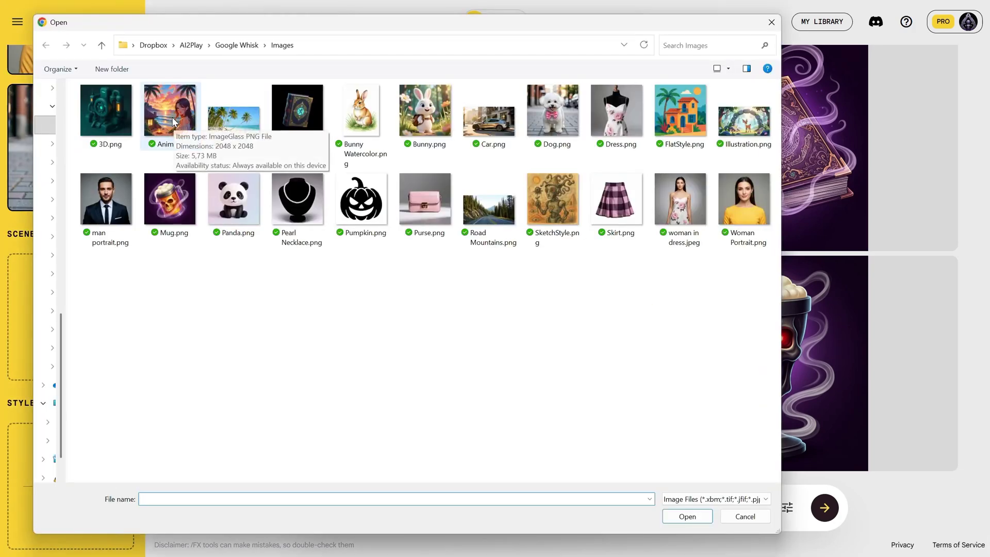
{"action": "double_click", "coordinate": [174, 122]}
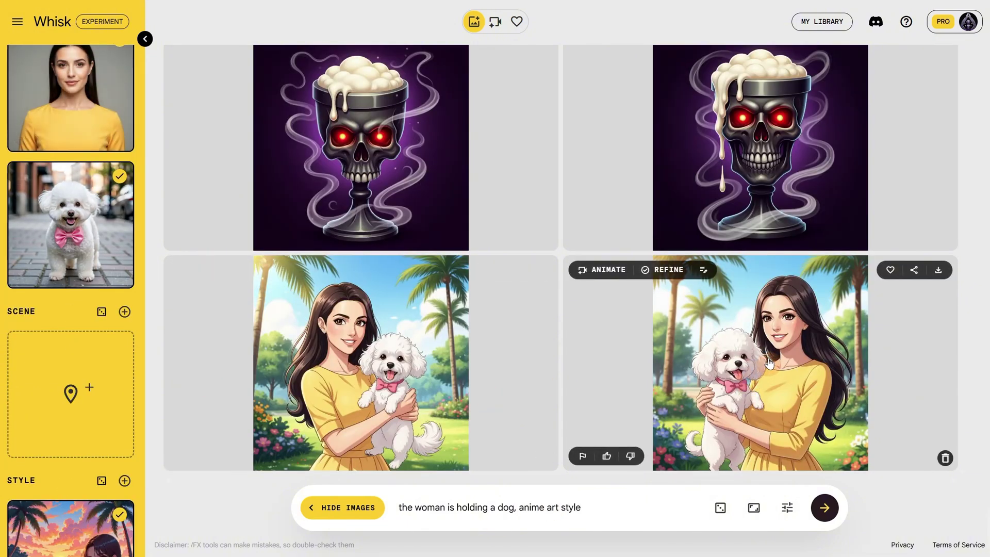
{"action": "left_click", "coordinate": [768, 381]}
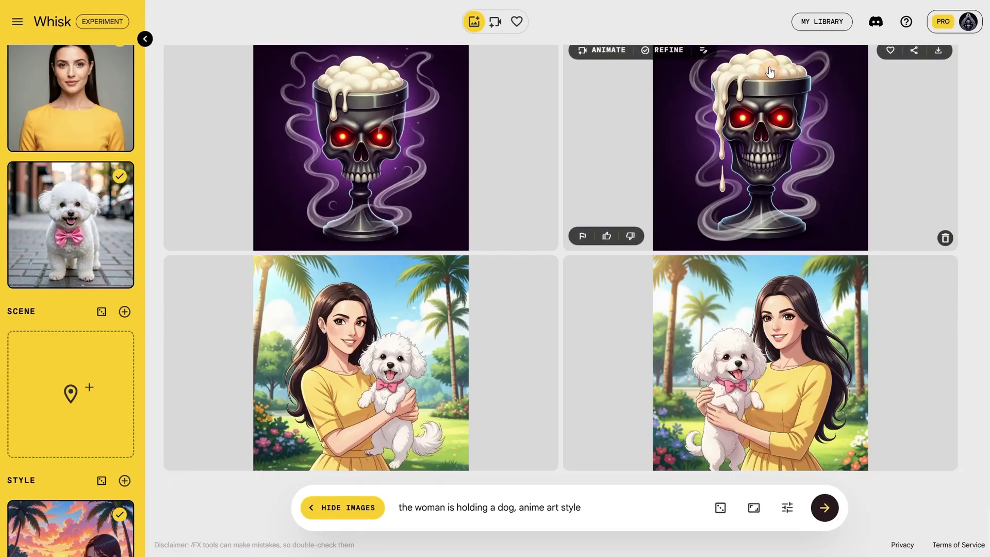
{"action": "left_click", "coordinate": [754, 47]}
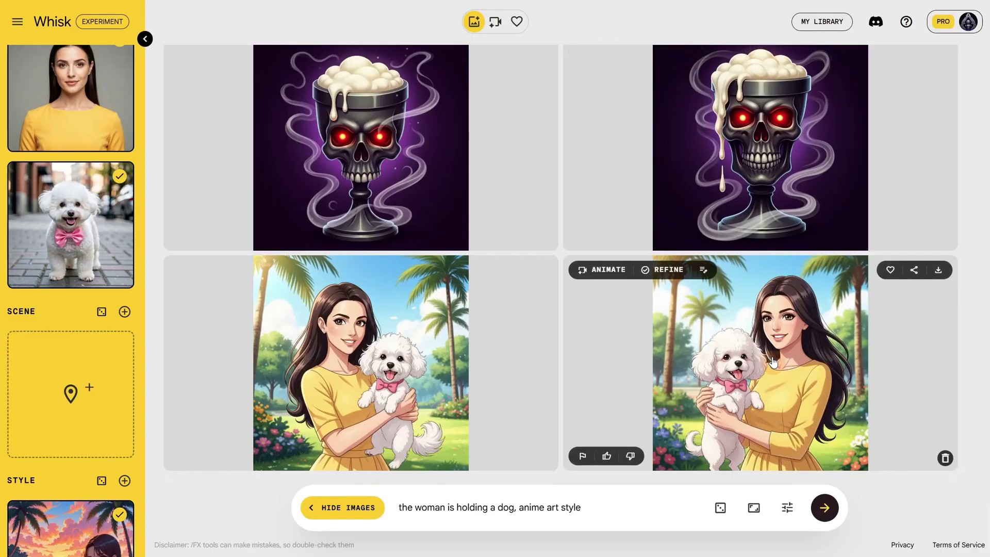
- Turn off Precise Reference and generate the woman-and-dog images again
{"action": "left_click", "coordinate": [787, 511]}
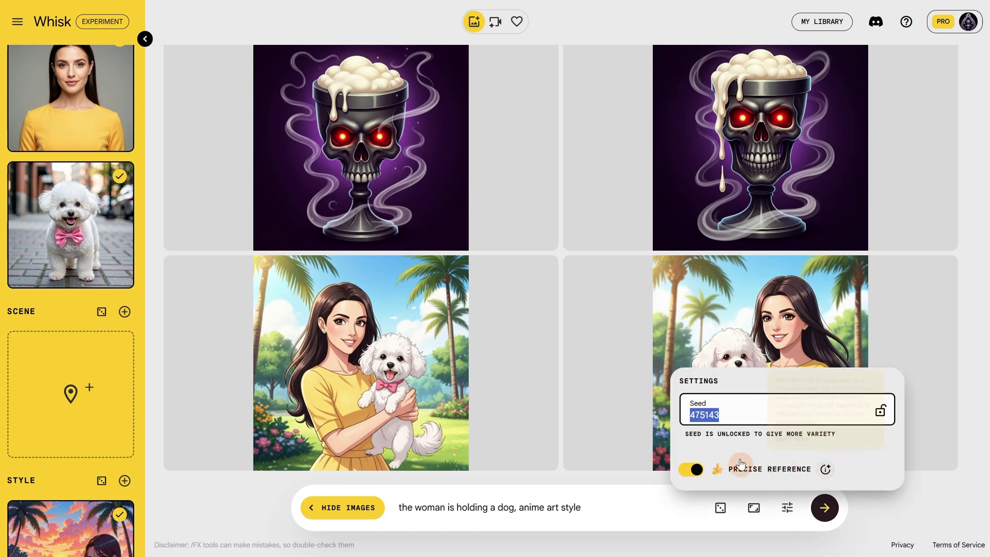
{"action": "left_click", "coordinate": [696, 471]}
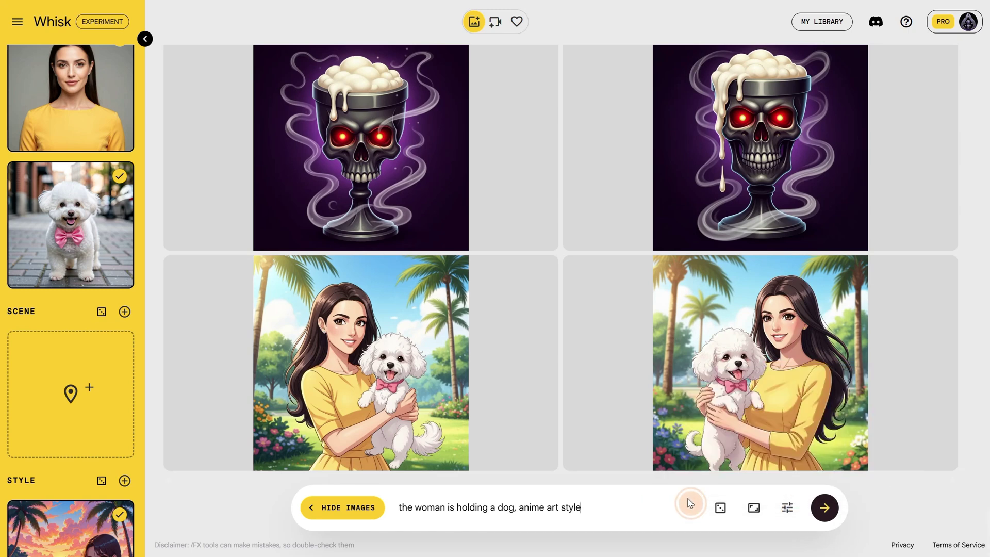
{"action": "left_click", "coordinate": [824, 510]}
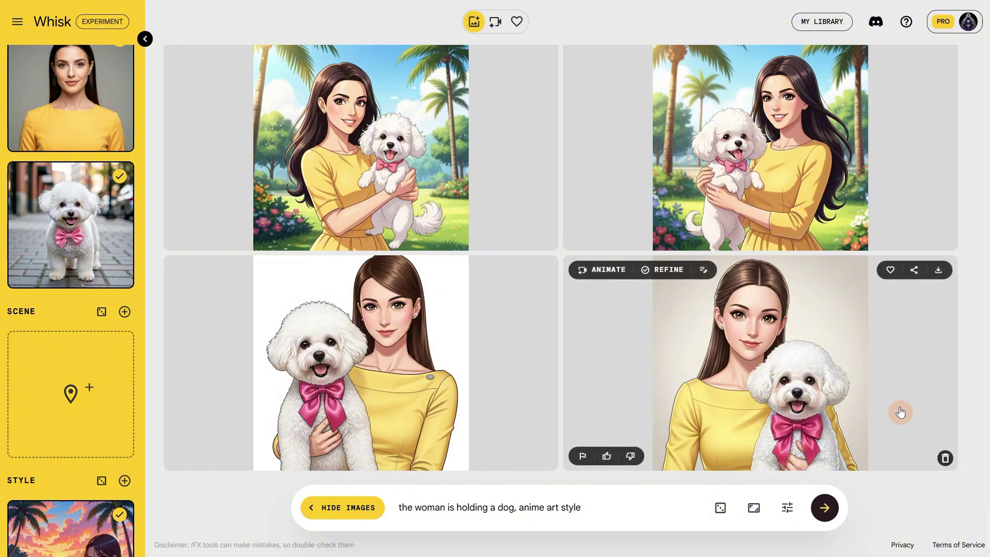
- Turn Precise Reference back on in the generation settings
{"action": "left_click", "coordinate": [787, 507]}
{"action": "left_click", "coordinate": [692, 469]}
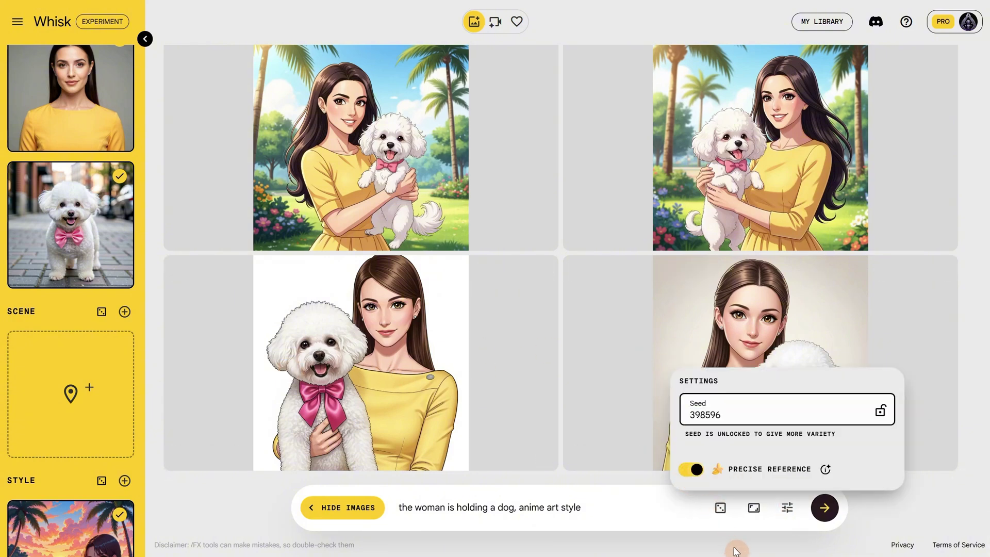
{"action": "left_click", "coordinate": [718, 532]}
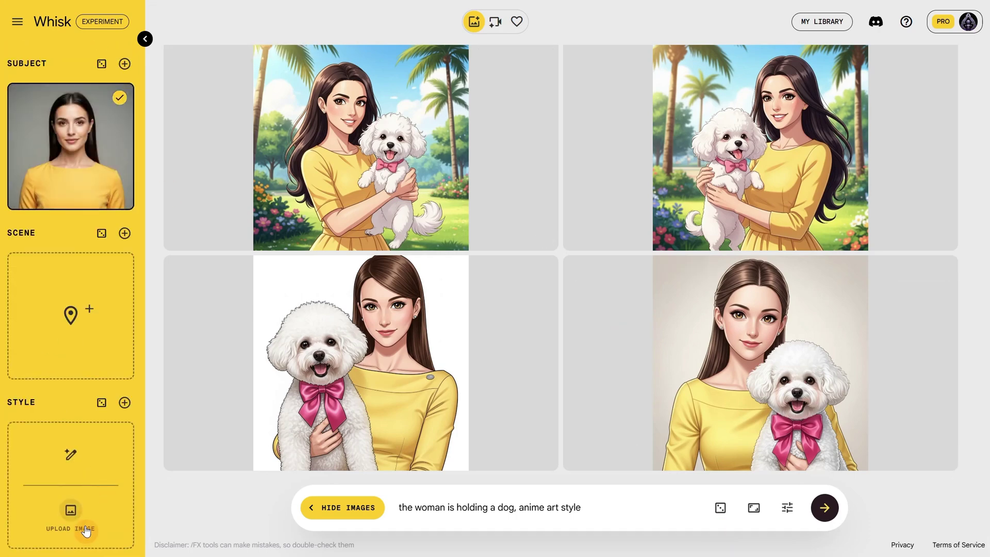
- Upload Bunny.png, Panda.png and FlatStyle.png as Style references
{"action": "left_click", "coordinate": [77, 521]}
{"action": "double_click", "coordinate": [428, 115]}
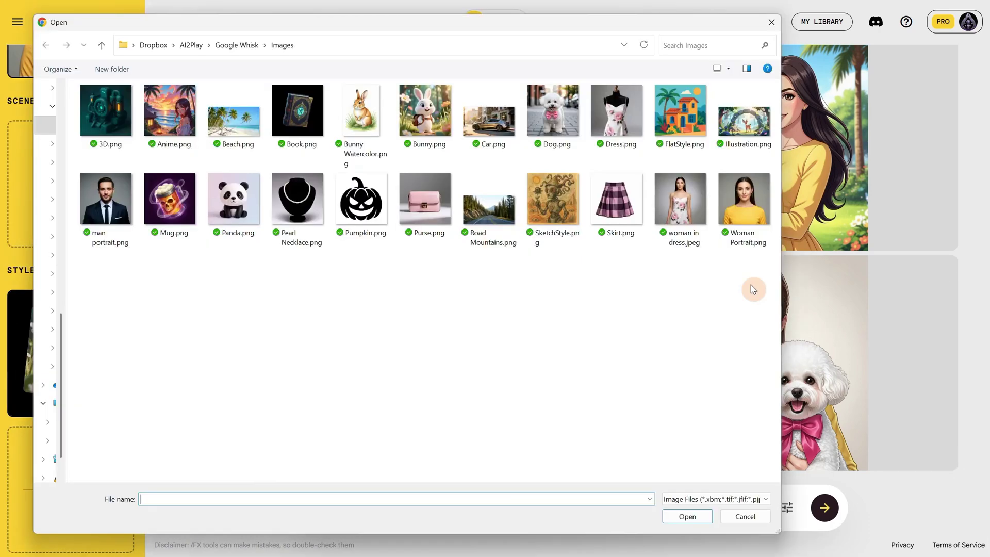
{"action": "double_click", "coordinate": [233, 204]}
{"action": "scroll", "coordinate": [69, 523], "scroll_direction": "down", "scroll_amount": 3}
- Replace the prompt with "portrait of a woman" and generate images
{"action": "left_click_drag", "start_coordinate": [582, 507], "coordinate": [387, 513]}
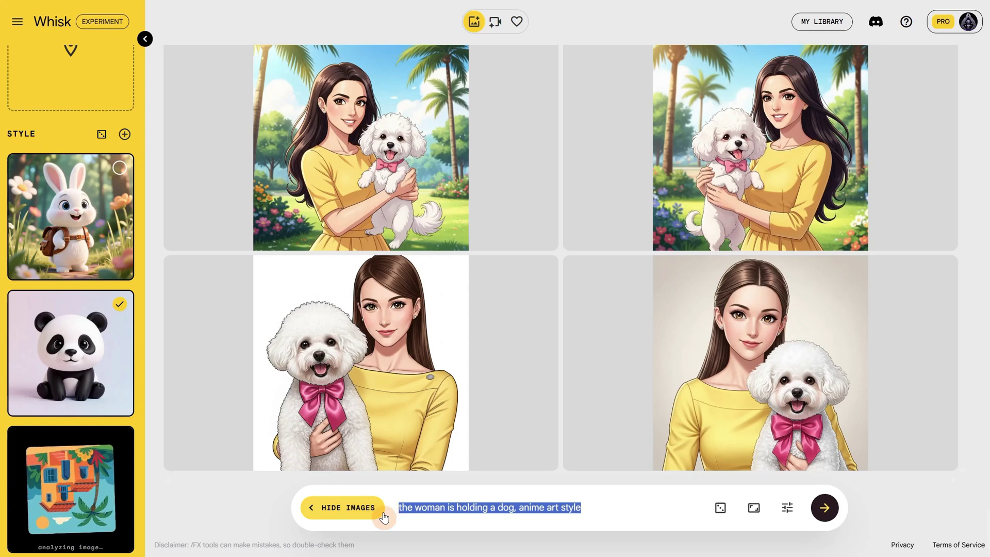
{"action": "type", "text": "portrait of a woman"}
{"action": "key", "text": "Return"}
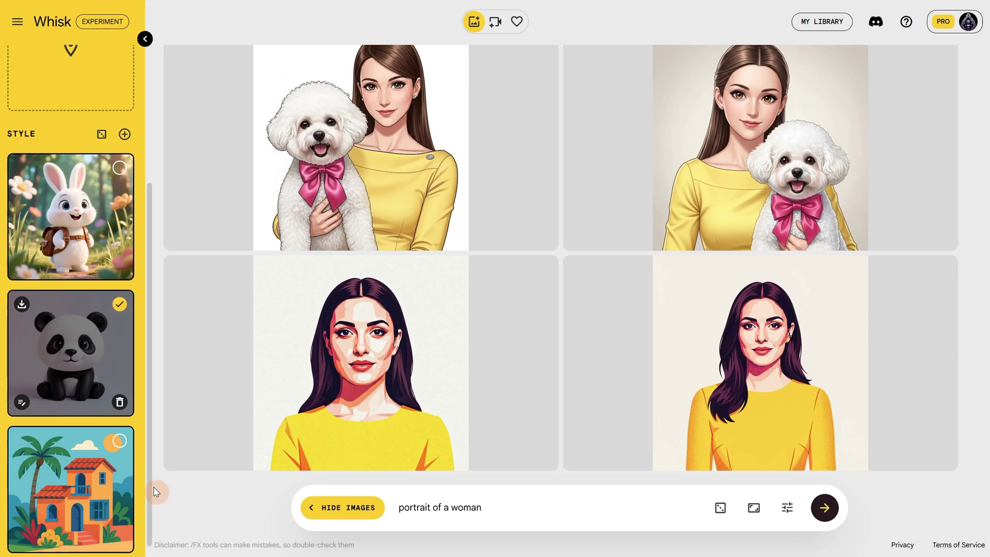
- Switch the active Style reference among the bunny, flat-style house and panda images, ending with the panda
{"action": "left_click", "coordinate": [119, 168]}
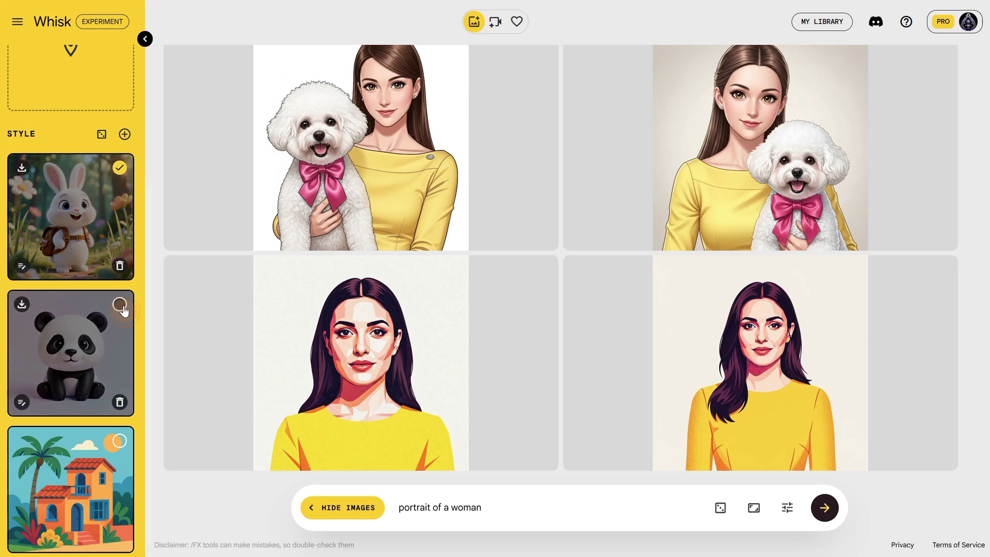
{"action": "left_click", "coordinate": [120, 441]}
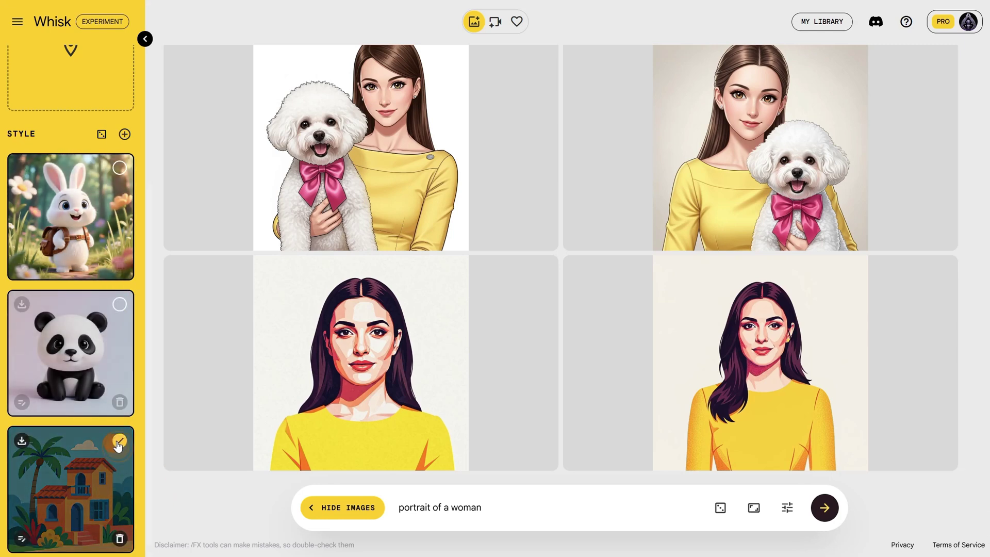
{"action": "left_click", "coordinate": [119, 304]}
{"action": "left_click", "coordinate": [120, 168]}
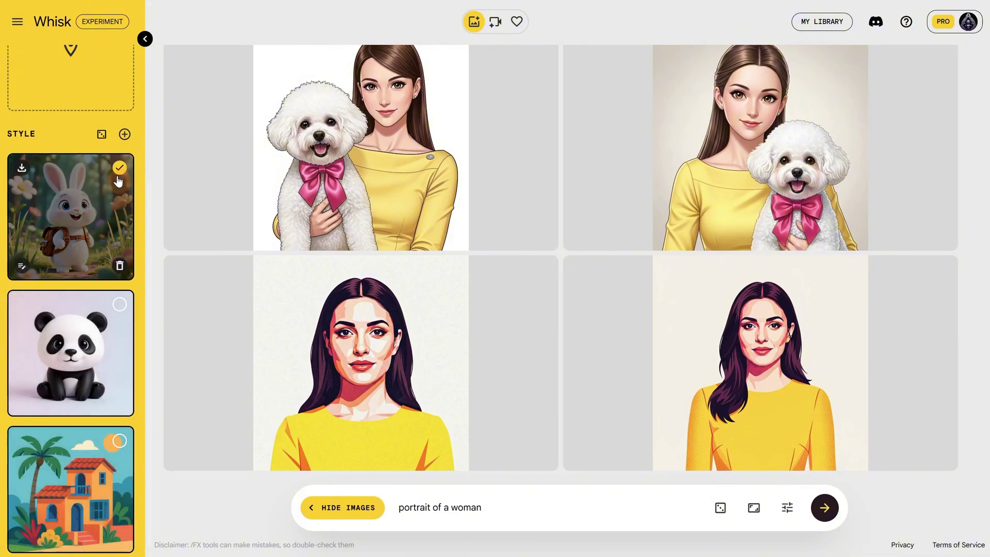
{"action": "left_click", "coordinate": [120, 304]}
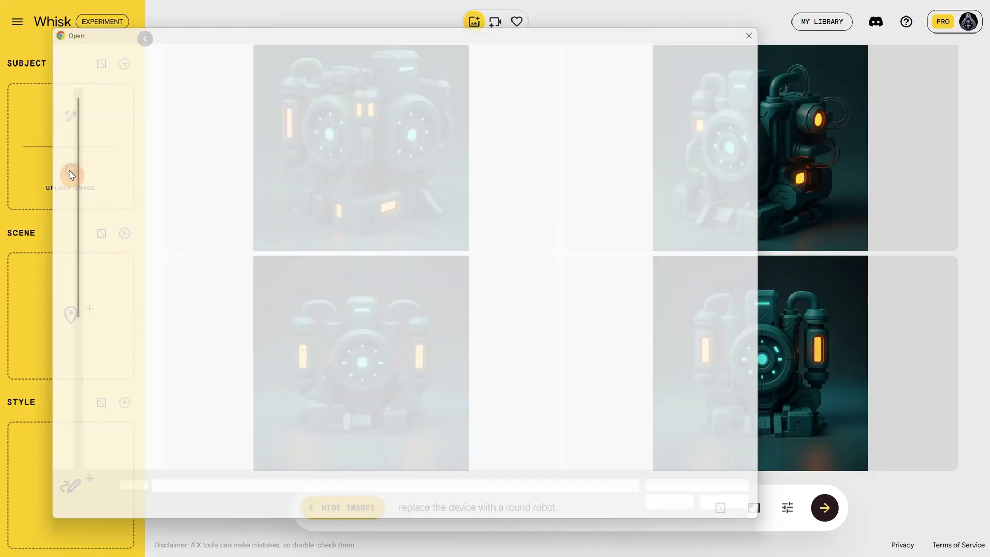
- Upload Car.png as the Subject reference and edit it with the instruction "change the color of the car to purple"
{"action": "left_click", "coordinate": [493, 123]}
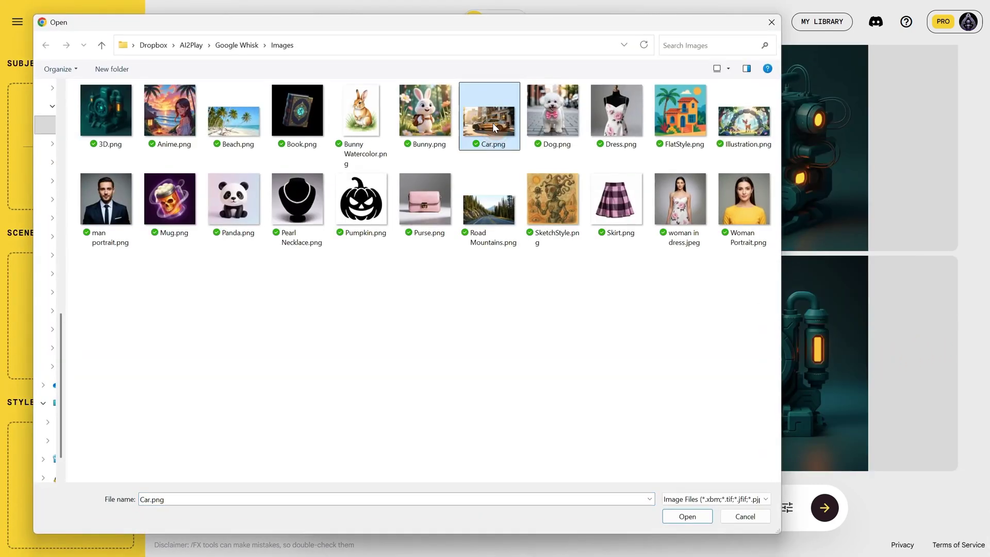
{"action": "double_click", "coordinate": [493, 123]}
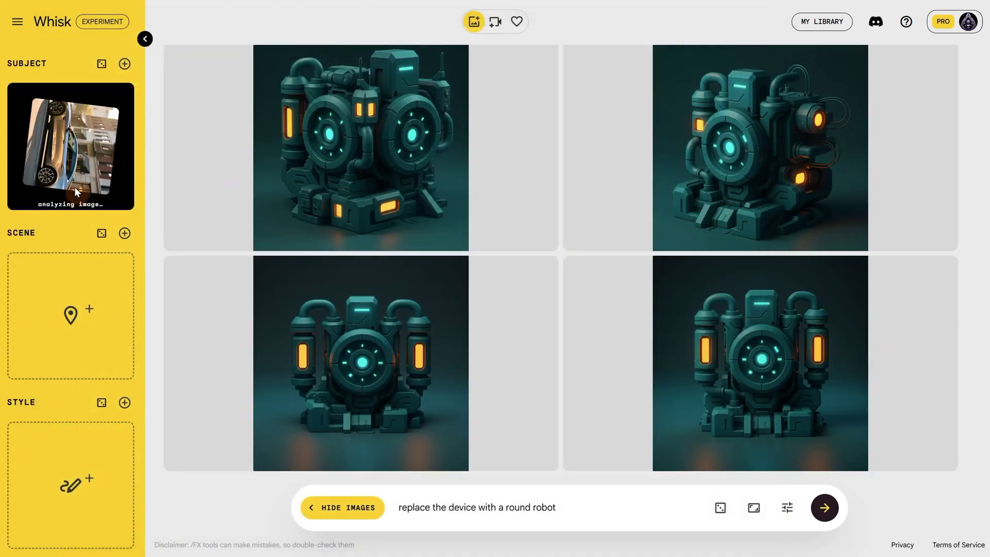
{"action": "left_click", "coordinate": [20, 199]}
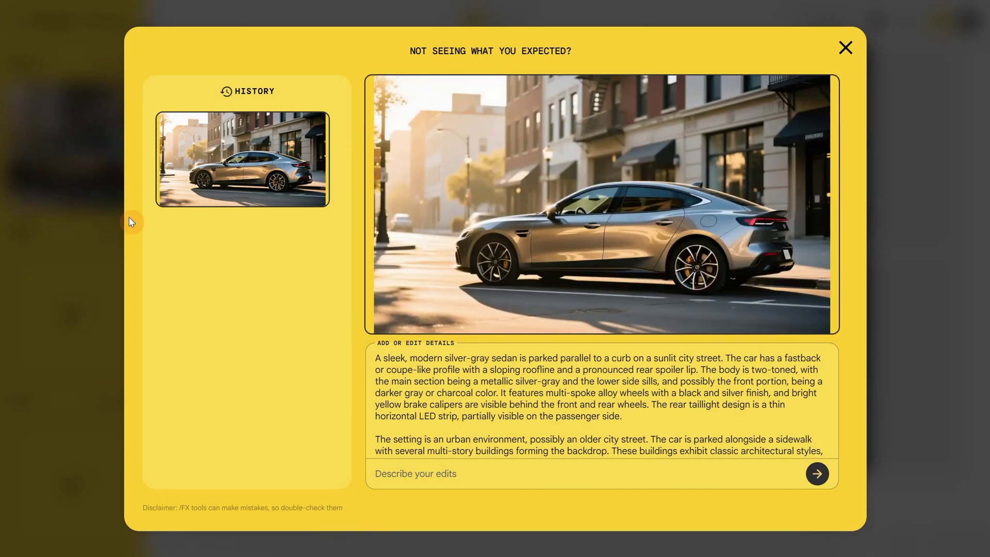
{"action": "type", "text": "change the color of the car to purple"}
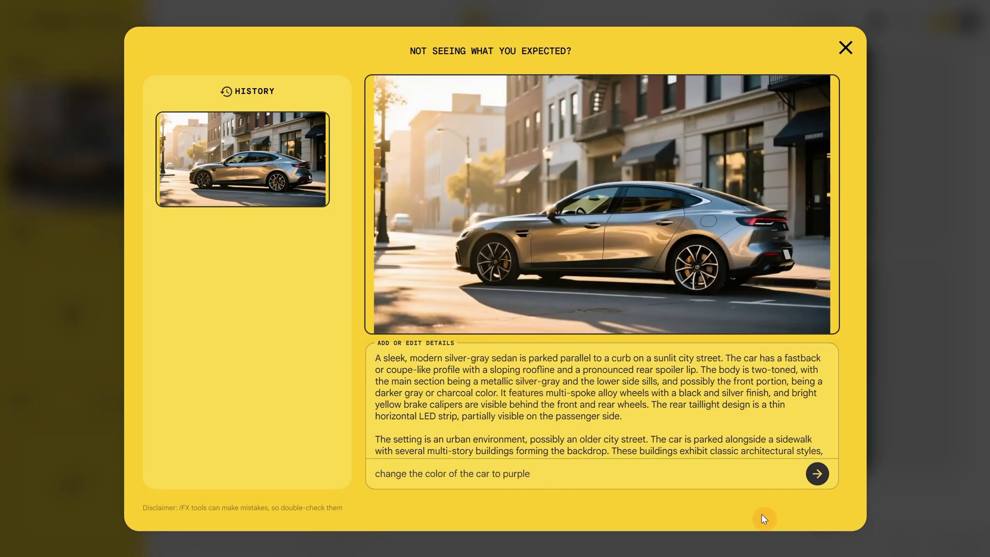
{"action": "left_click", "coordinate": [817, 473]}
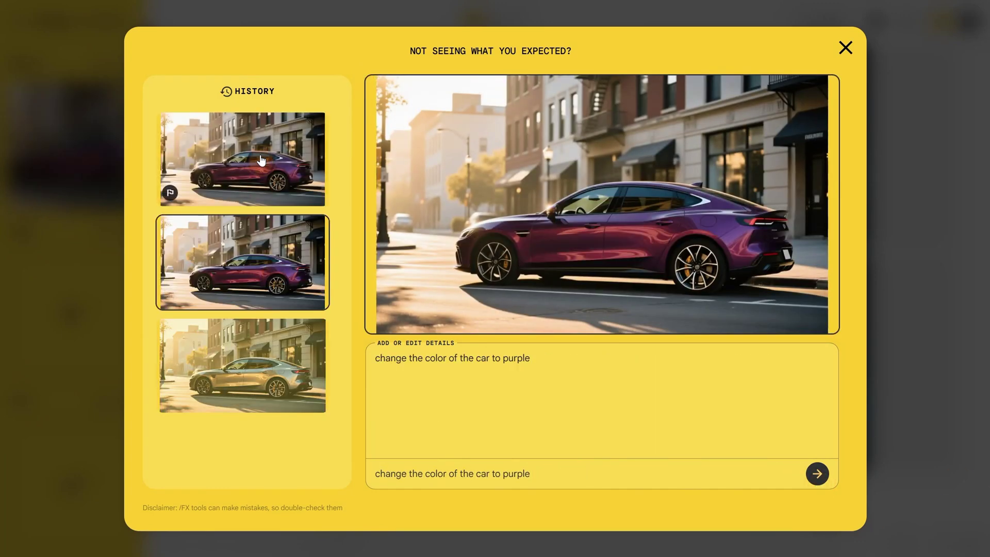
{"action": "left_click", "coordinate": [257, 168]}
{"action": "left_click", "coordinate": [242, 262]}
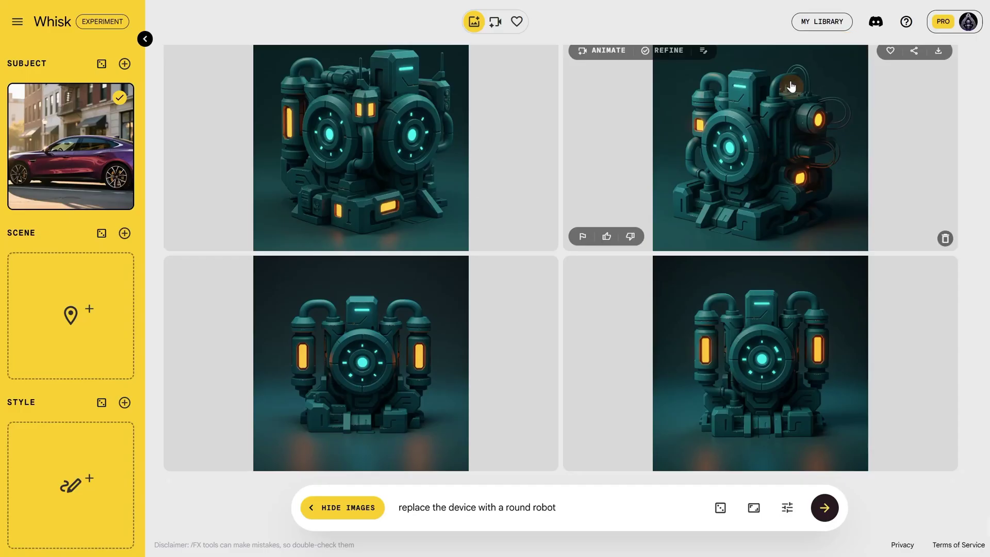
- Add man portrait.png as a second Subject reference and generate images with the prompt "a man sitting next to a purple car"
{"action": "left_click", "coordinate": [125, 65]}
{"action": "double_click", "coordinate": [104, 199]}
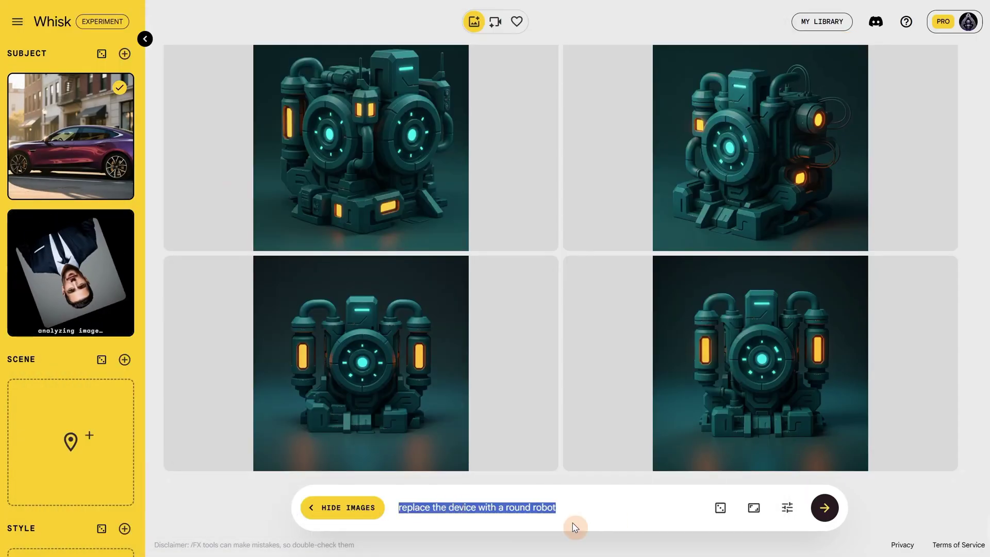
{"action": "type", "text": "a man sitting next to a purple car"}
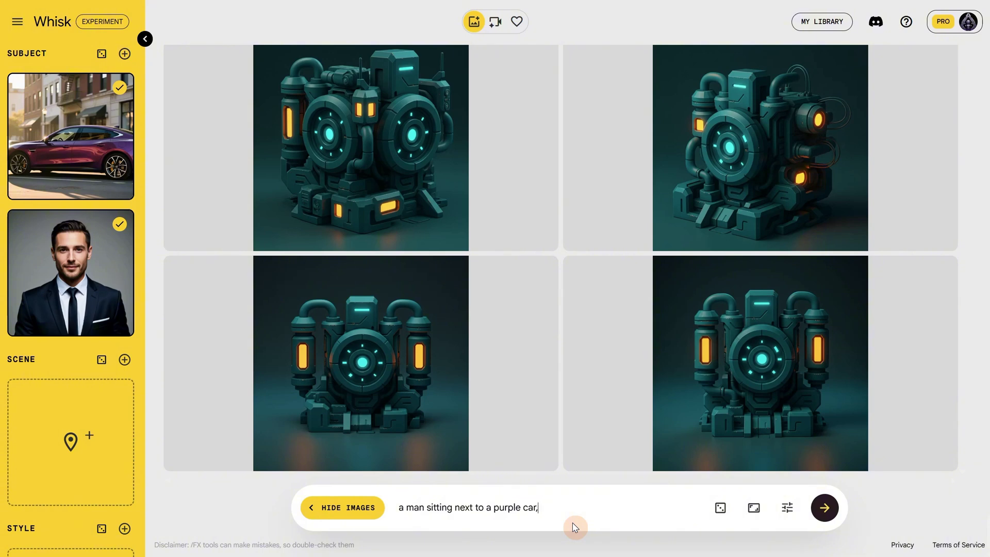
{"action": "left_click", "coordinate": [824, 507]}
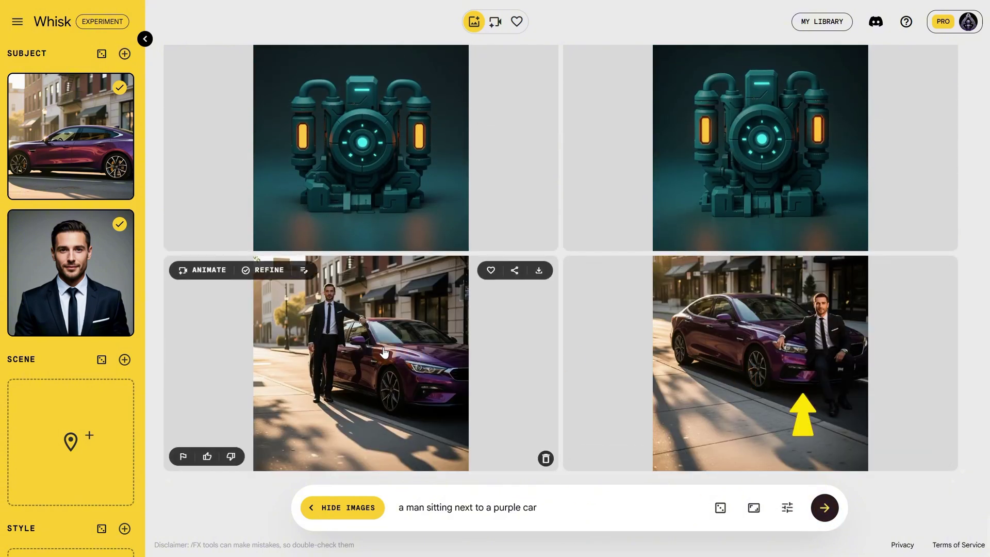
- Change "sitting" to "standing" in the prompt, switch to the landscape aspect ratio and generate new images
{"action": "double_click", "coordinate": [437, 507]}
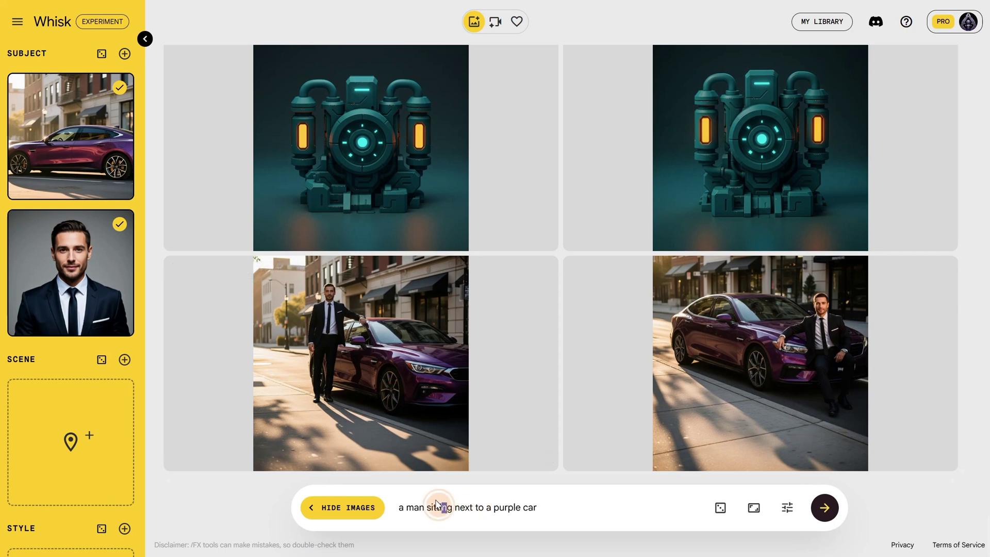
{"action": "left_click_drag", "start_coordinate": [437, 504], "coordinate": [443, 499]}
{"action": "key", "text": "BackSpace"}
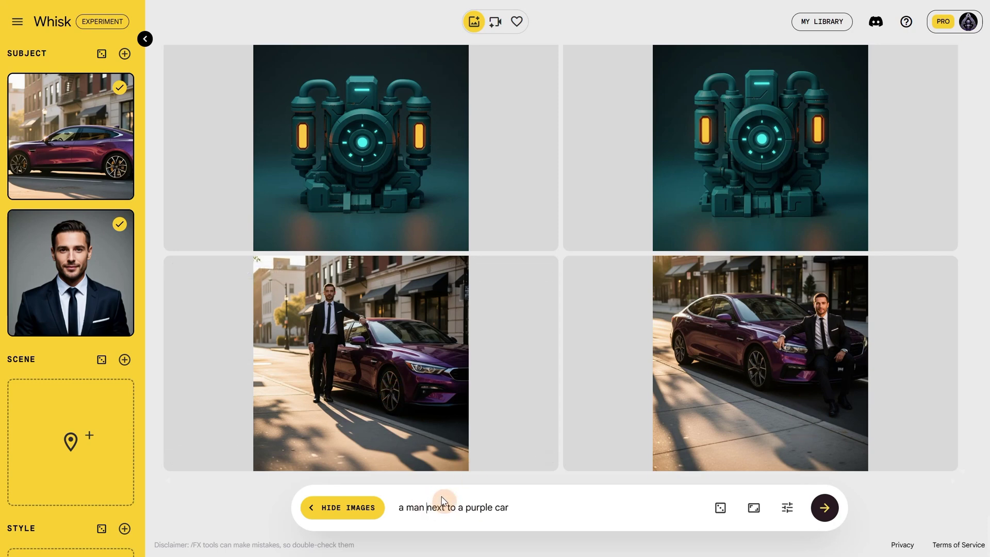
{"action": "type", "text": "standing"}
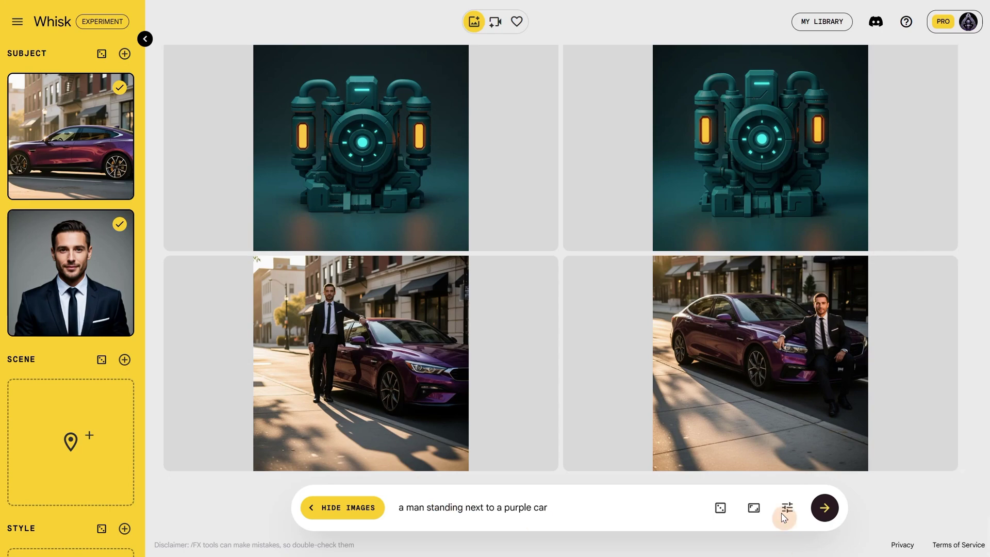
{"action": "left_click", "coordinate": [755, 507]}
{"action": "left_click", "coordinate": [800, 450]}
{"action": "left_click", "coordinate": [823, 506]}
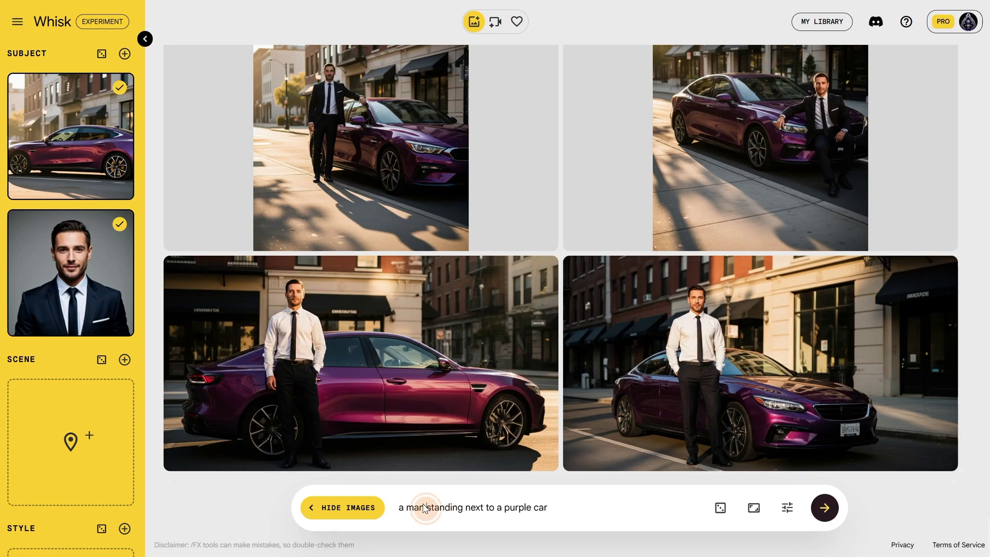
- Insert "in suit" after "a man" in the prompt and generate images again
{"action": "type", "text": "in suit"}
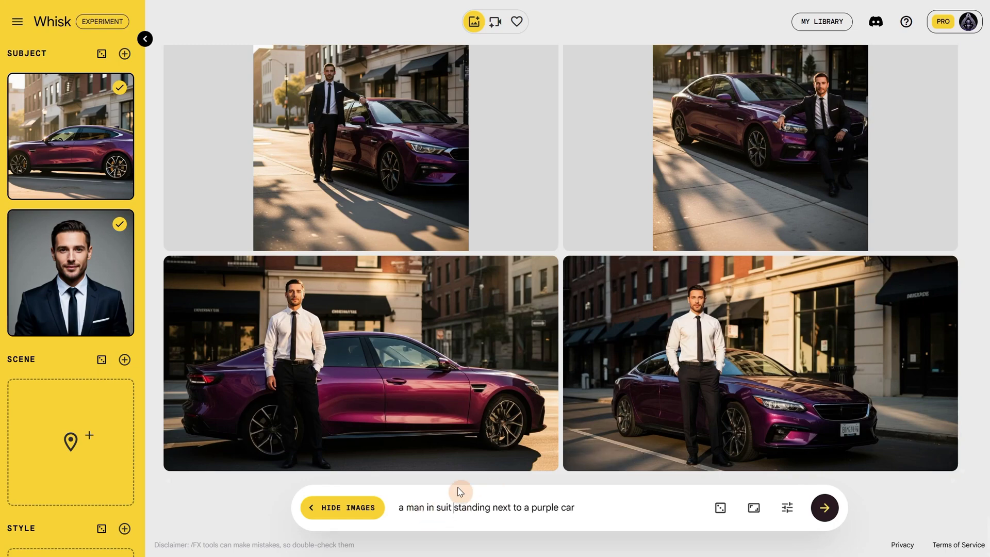
{"action": "left_click", "coordinate": [835, 519]}
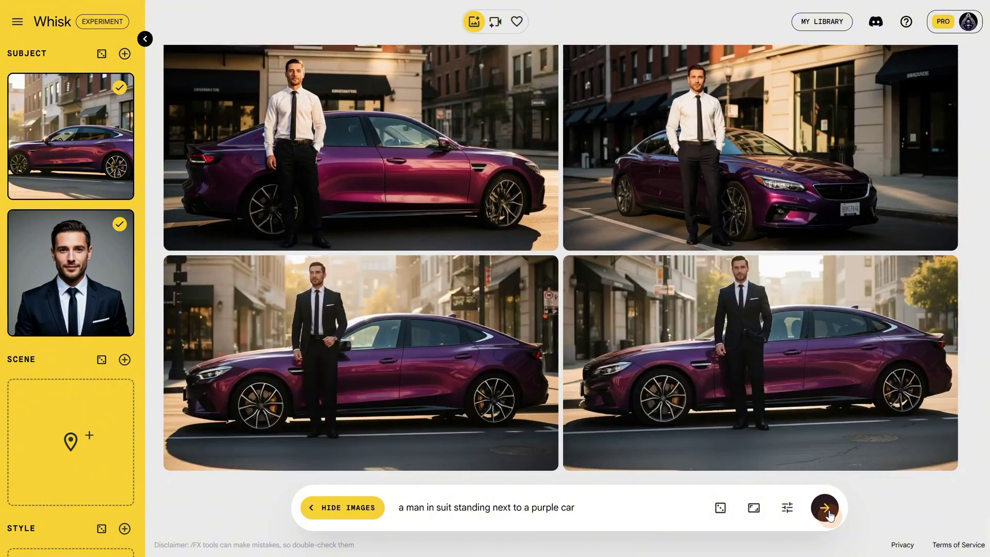
{"action": "left_click", "coordinate": [454, 396]}
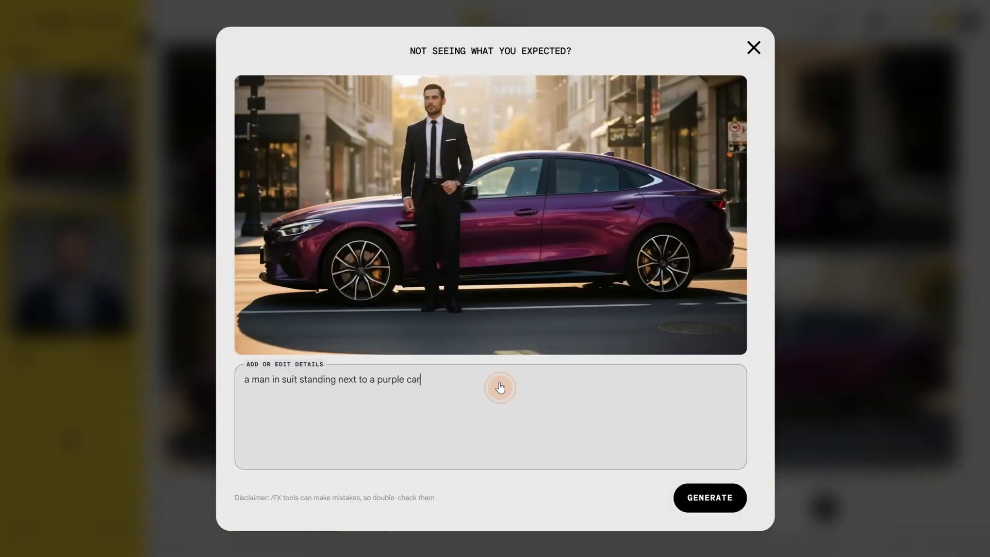
{"action": "key", "text": "ctrl+a"}
{"action": "left_click", "coordinate": [172, 372]}
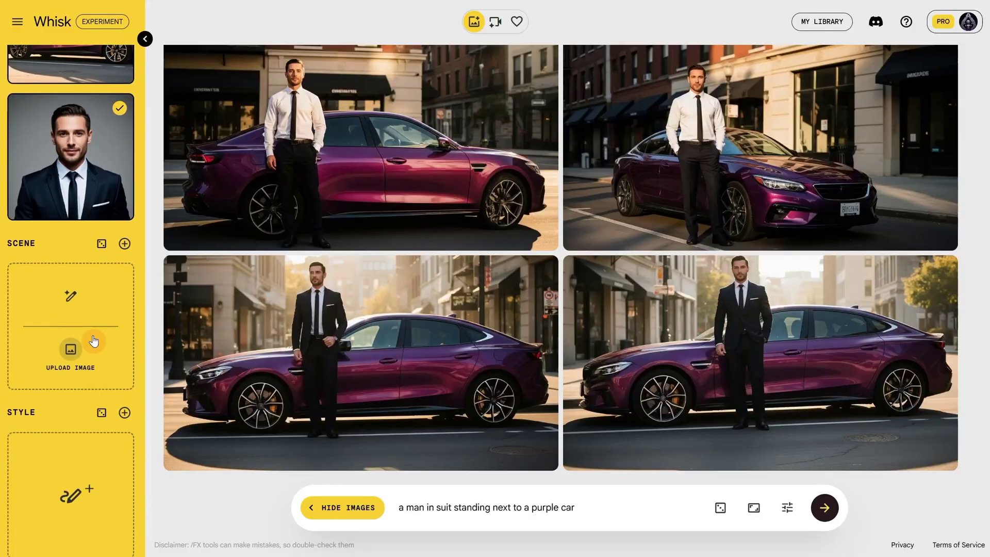
- Upload Road Mountains.png as the Scene reference, extend the prompt with "on a road in the mountains" and generate images
{"action": "left_click", "coordinate": [72, 364]}
{"action": "left_click", "coordinate": [489, 216]}
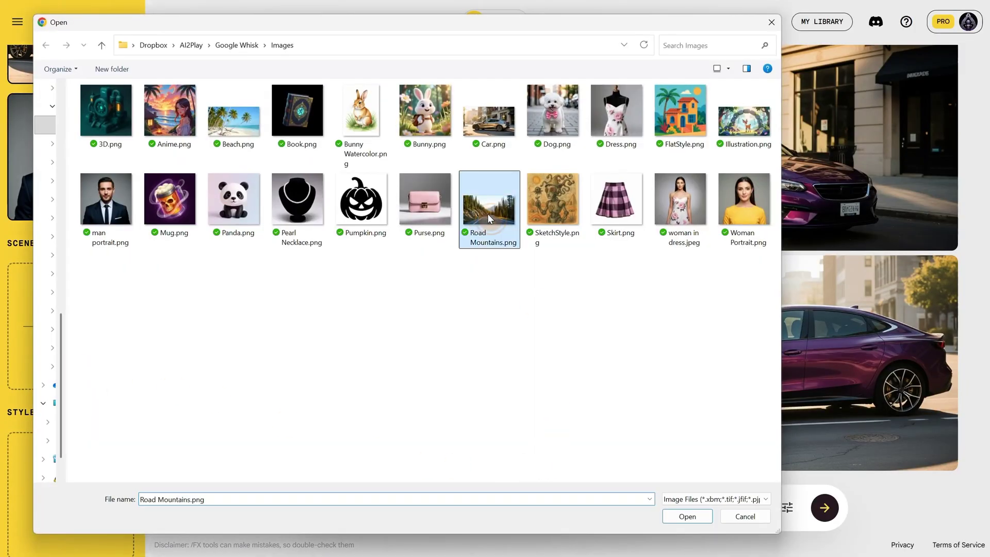
{"action": "double_click", "coordinate": [487, 213]}
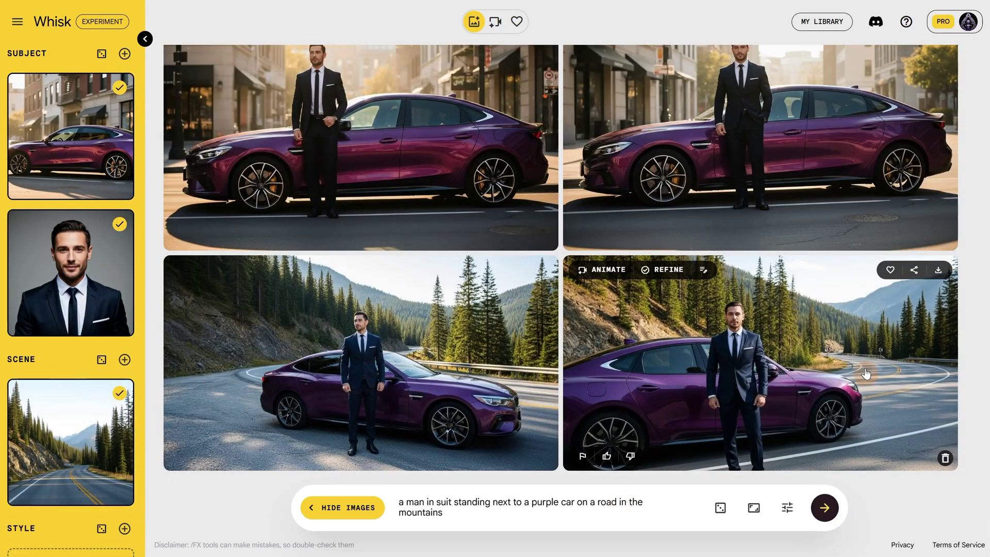
- Refine the second mountain road image with the instruction "move camera closer, closeup on the man"
{"action": "left_click", "coordinate": [776, 384]}
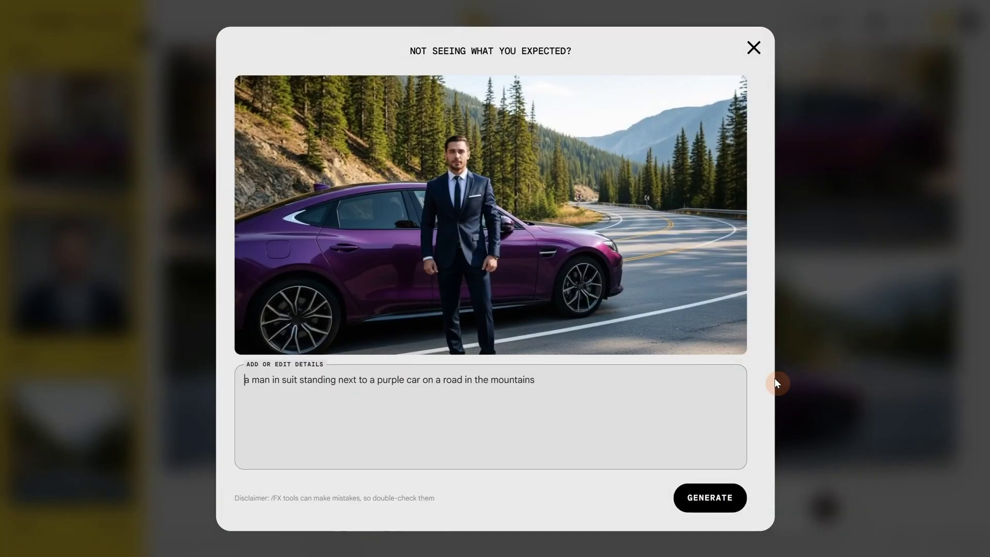
{"action": "key", "text": "ctrl+a"}
{"action": "type", "text": "closeup"}
{"action": "type", "text": ", closeup on the man"}
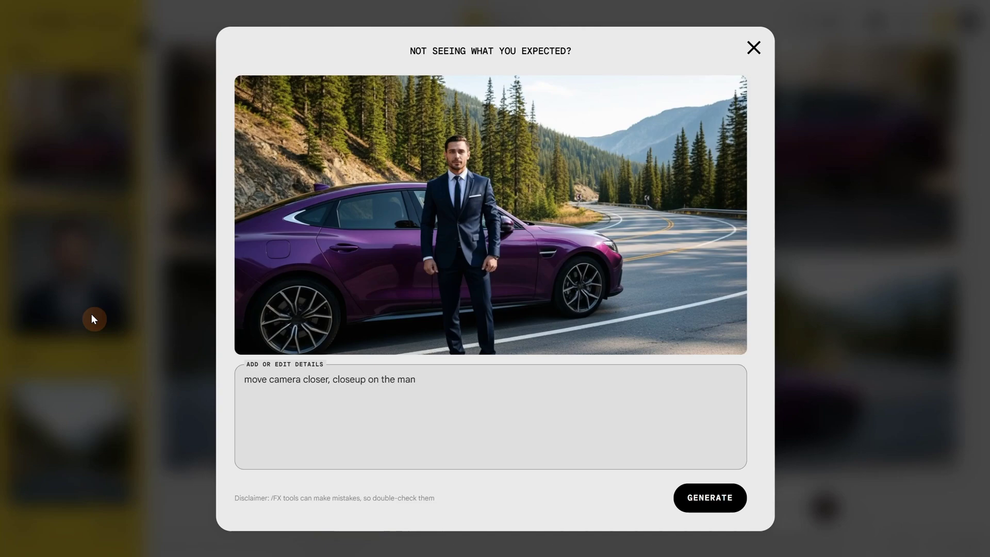
{"action": "key", "text": "Return"}
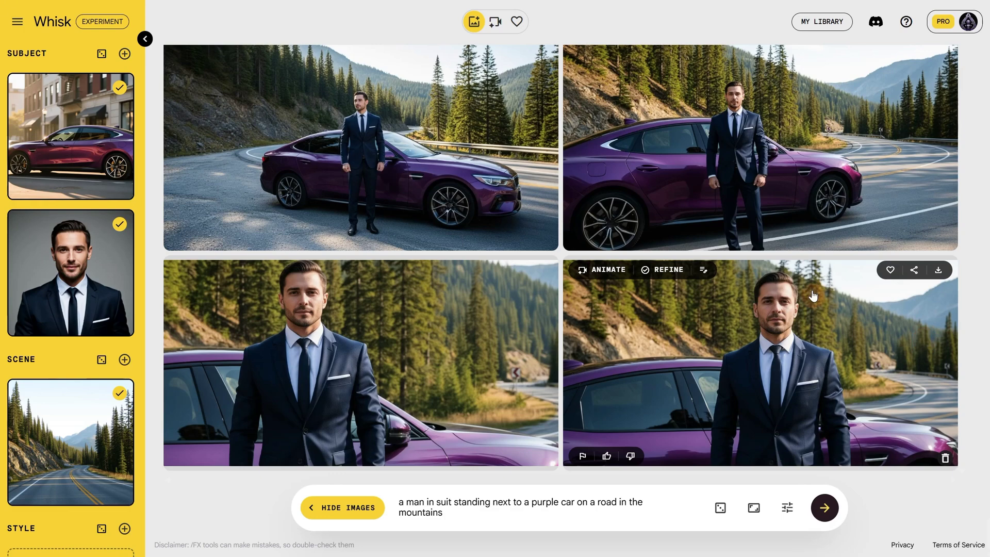
- Animate the second city street image of the man in a suit with "the man is entering in the car and starts driving" and play the video
{"action": "scroll", "coordinate": [807, 291], "scroll_direction": "up", "scroll_amount": 6}
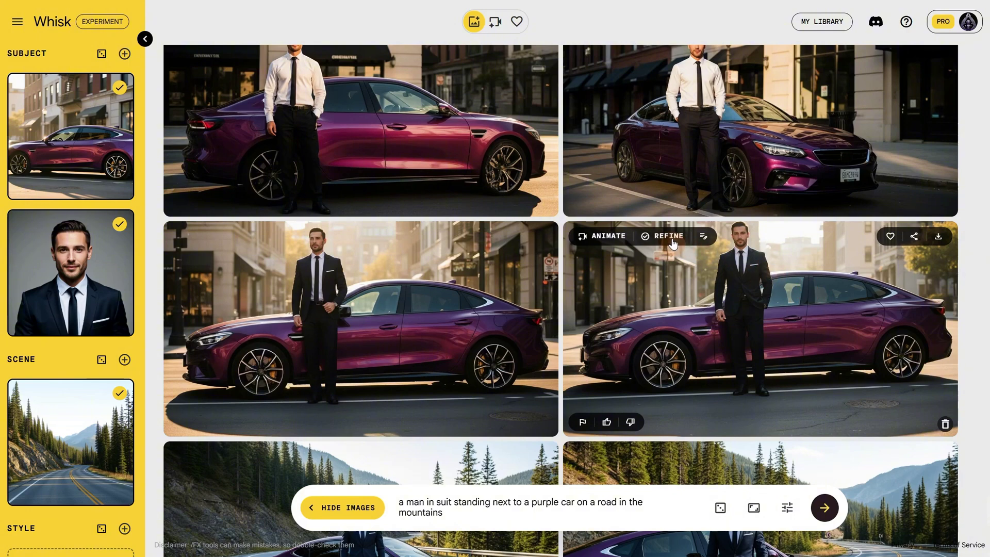
{"action": "left_click", "coordinate": [601, 240]}
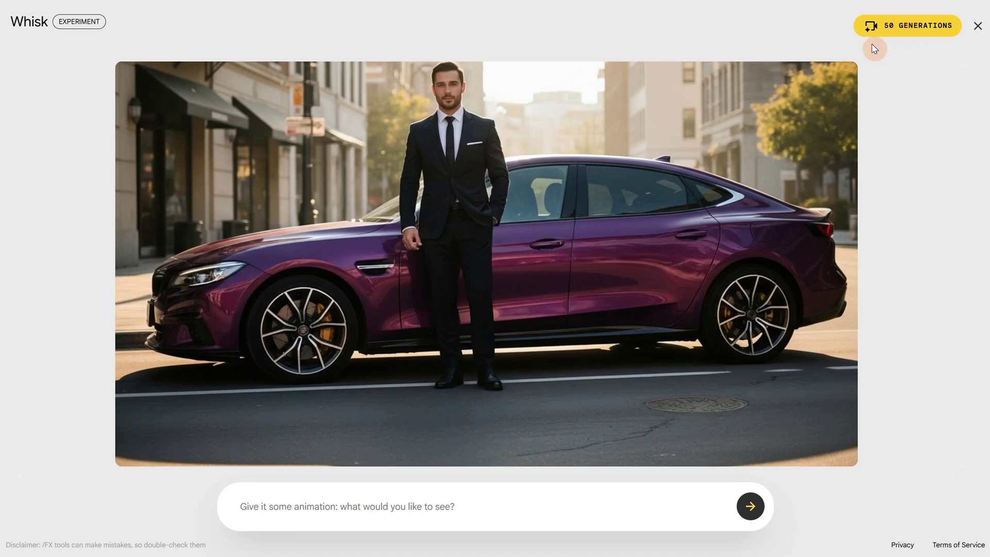
{"action": "left_click", "coordinate": [479, 496]}
{"action": "type", "text": "the man is entering in the car and starts driving"}
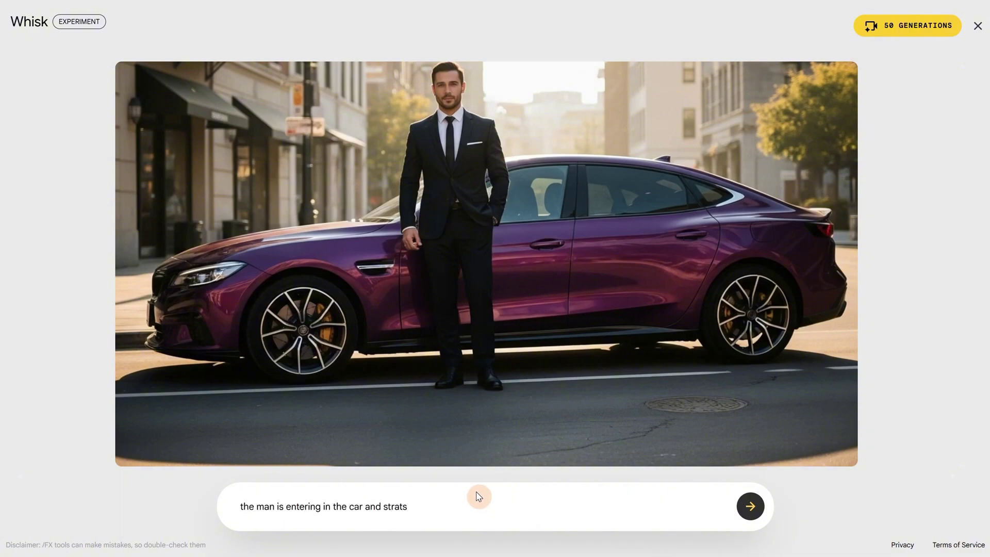
{"action": "left_click", "coordinate": [750, 506]}
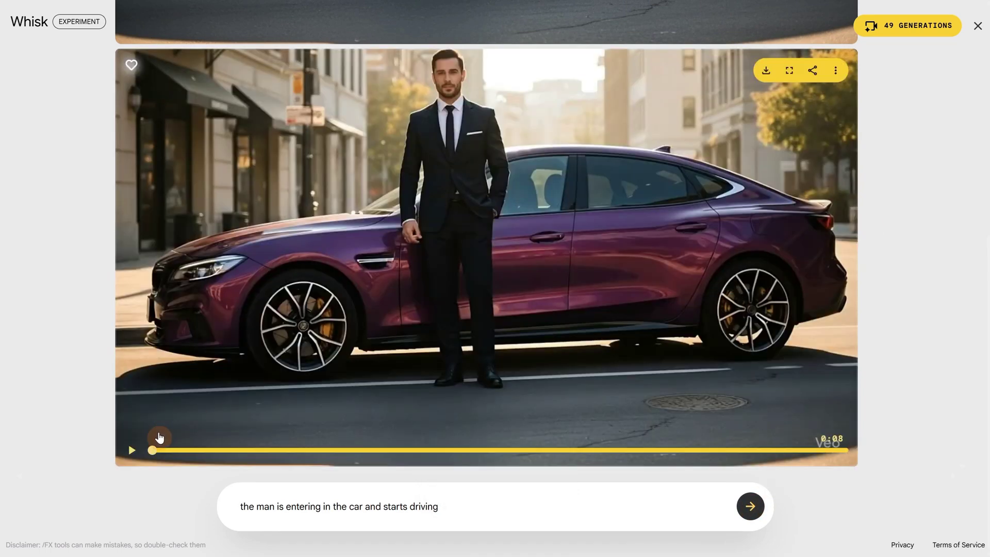
{"action": "left_click", "coordinate": [131, 450]}
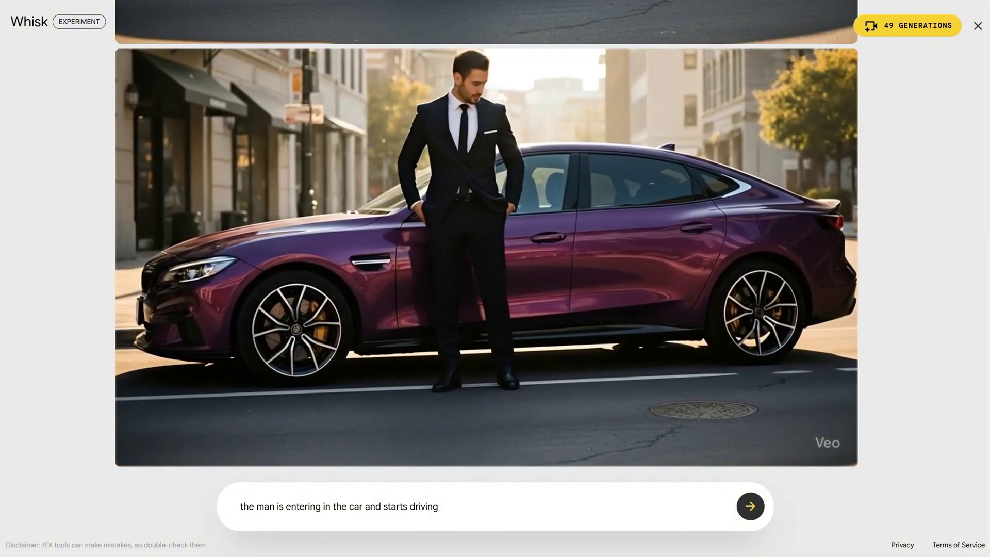
{"action": "key", "text": "Escape"}
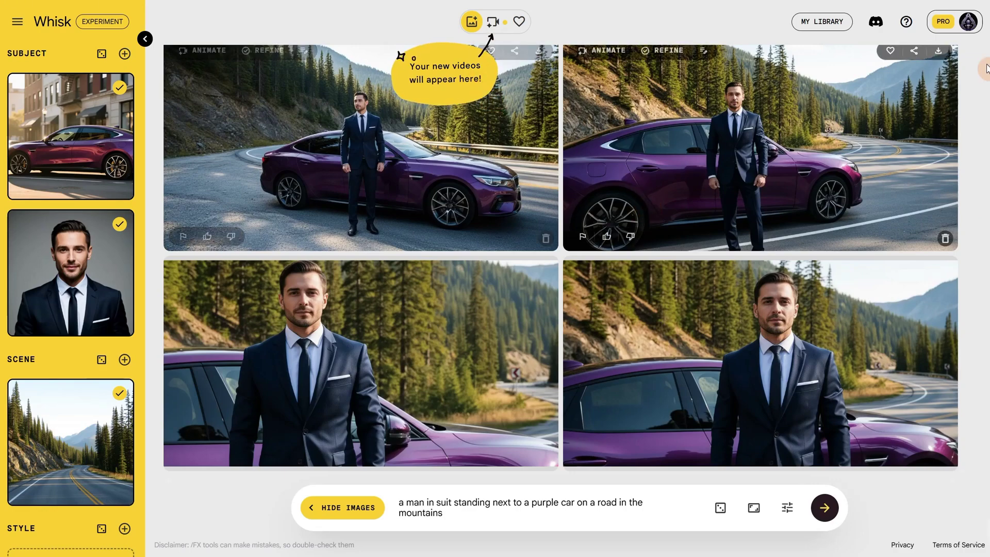
- Check the account's AI credits, and look at the videos view before returning to the images
{"action": "left_click", "coordinate": [969, 21]}
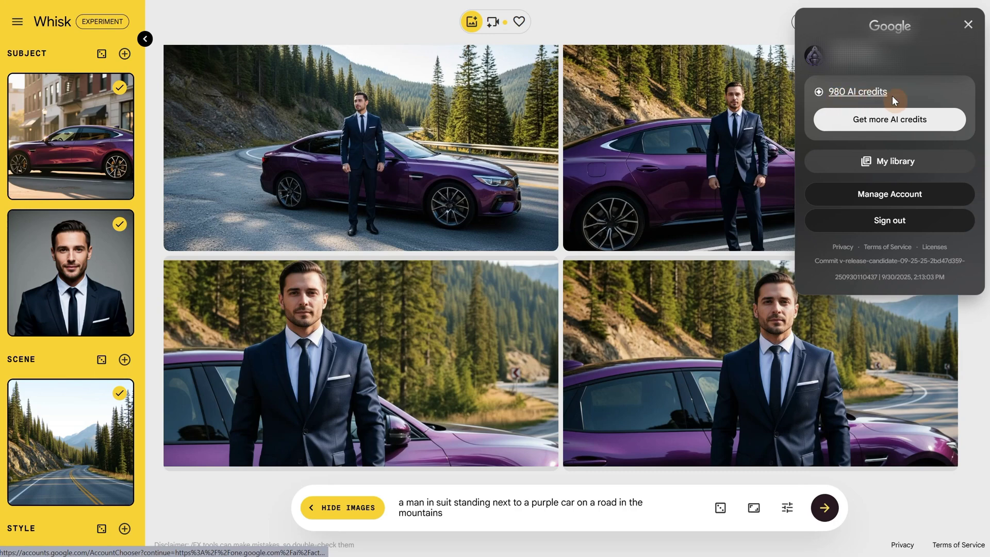
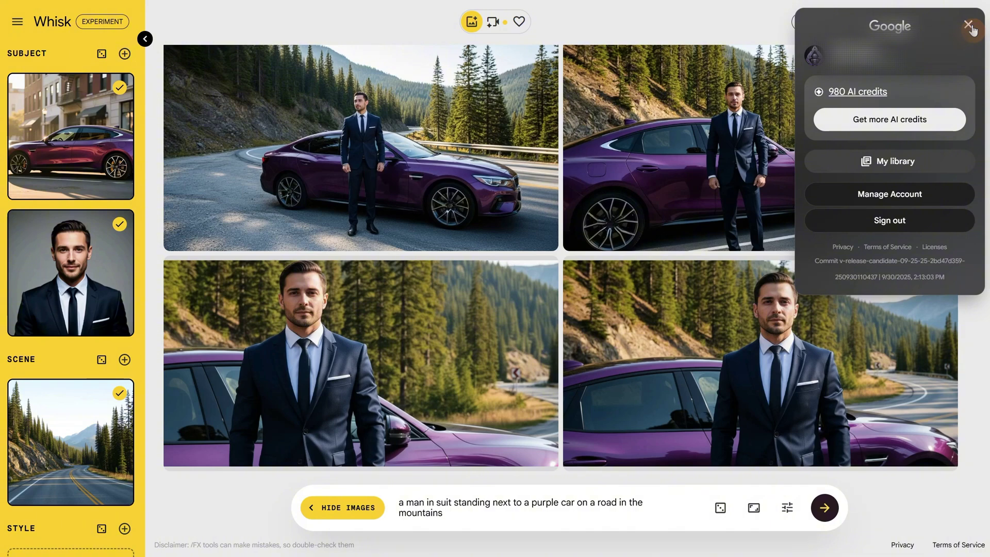
{"action": "left_click", "coordinate": [969, 26]}
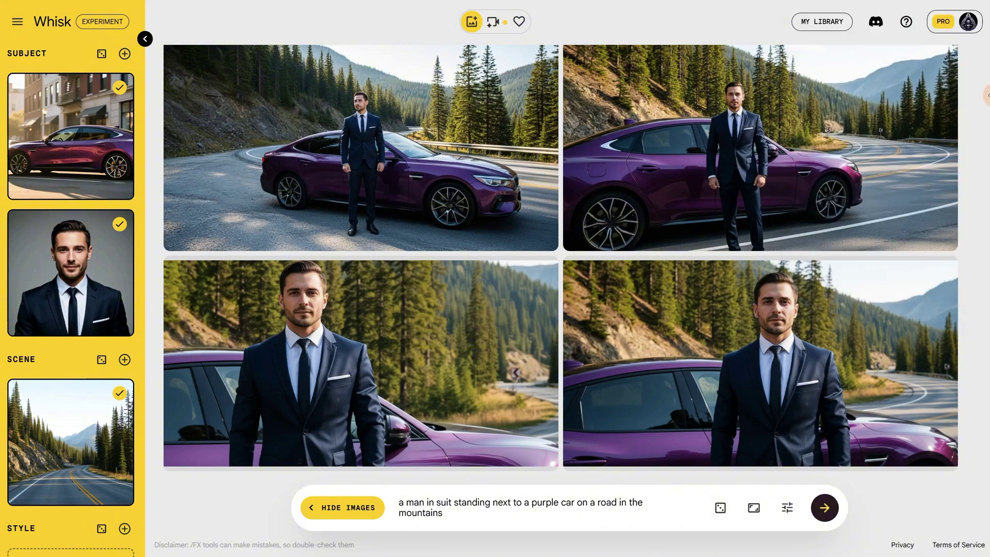
{"action": "left_click", "coordinate": [494, 23]}
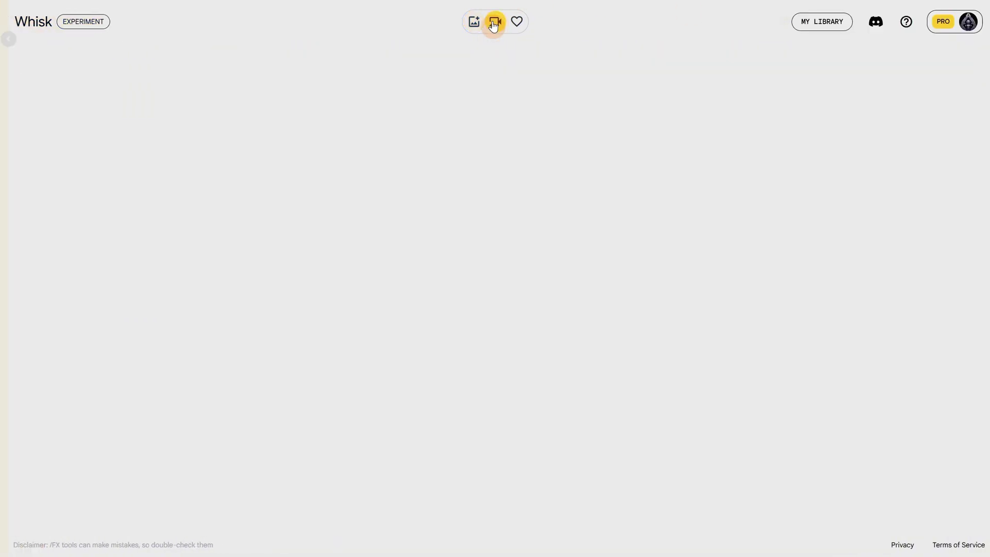
{"action": "left_click", "coordinate": [473, 23]}
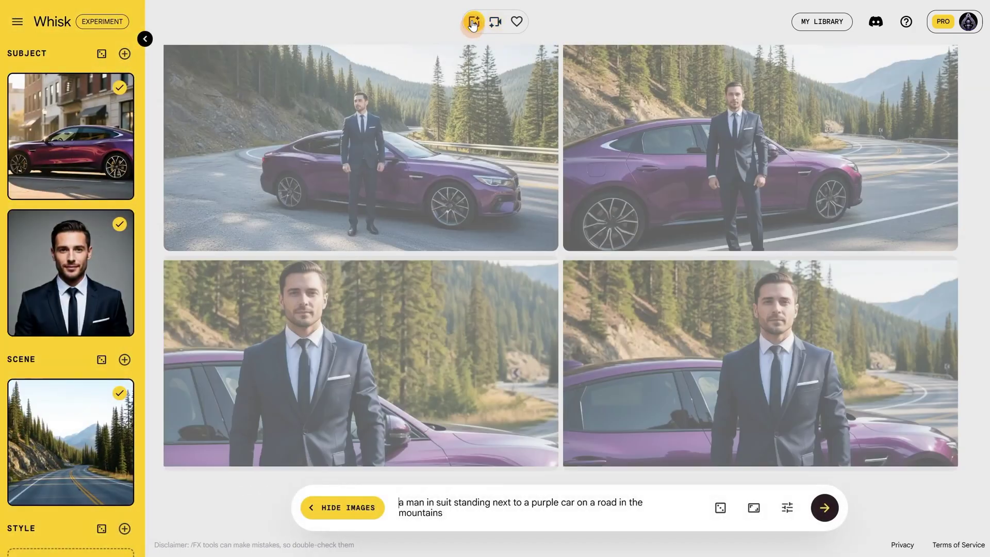